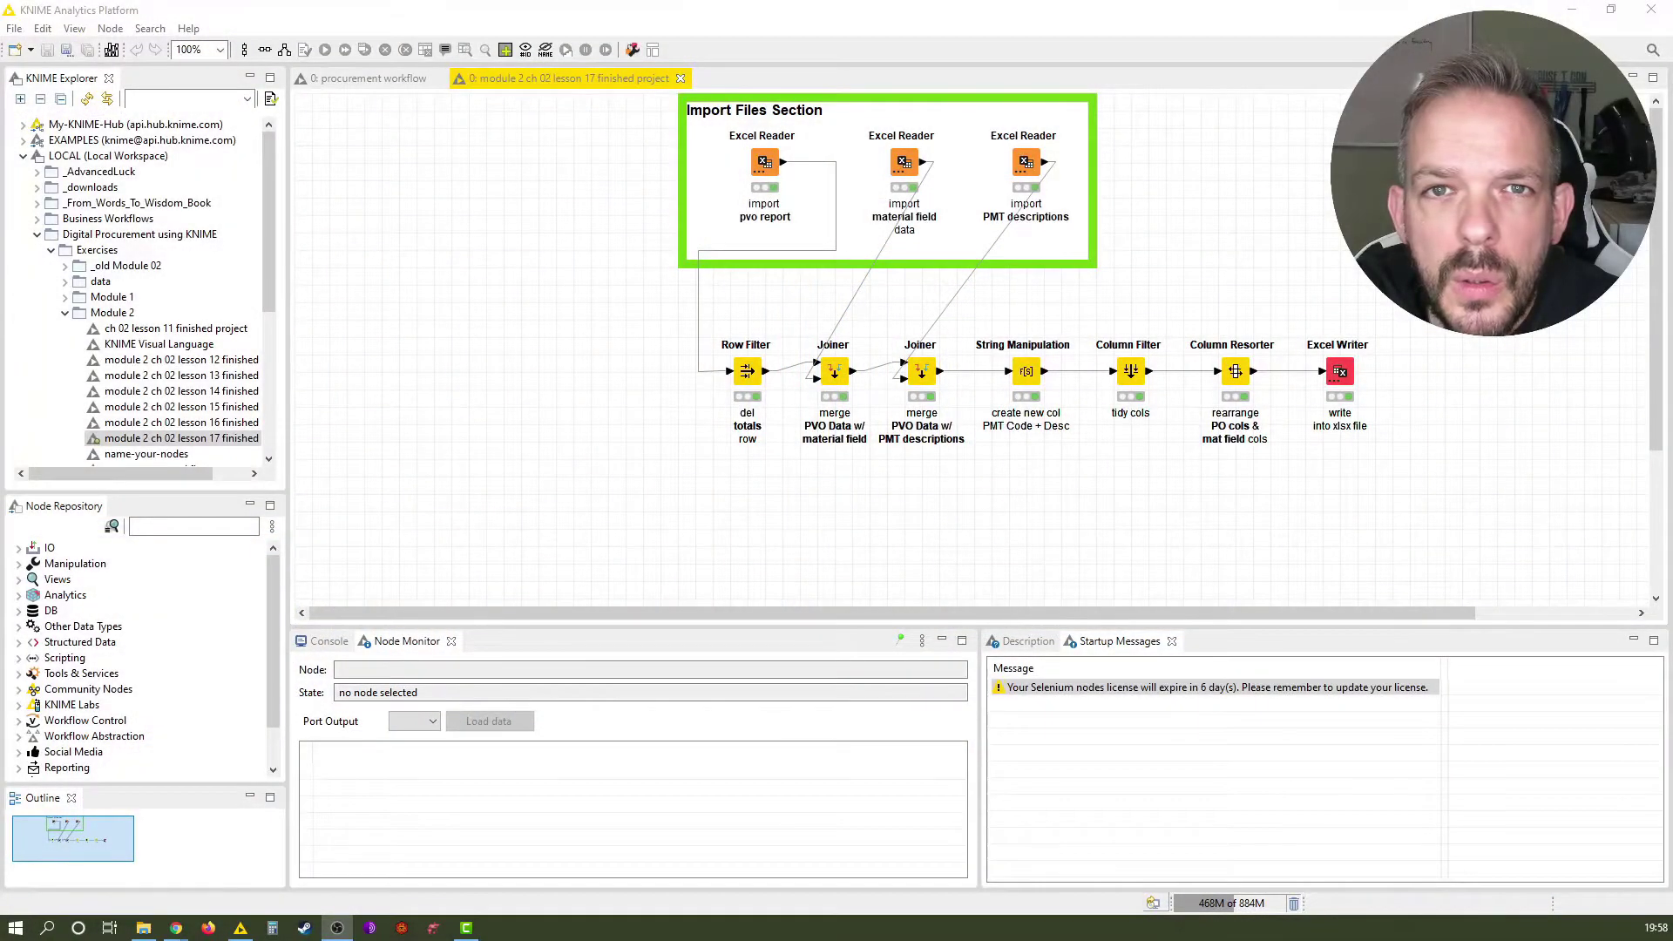
# Search the node repository for 'rule engine' and select the Column Resorter node.
pyautogui.moveTo(1351, 611); pyautogui.dragTo(1404, 611)
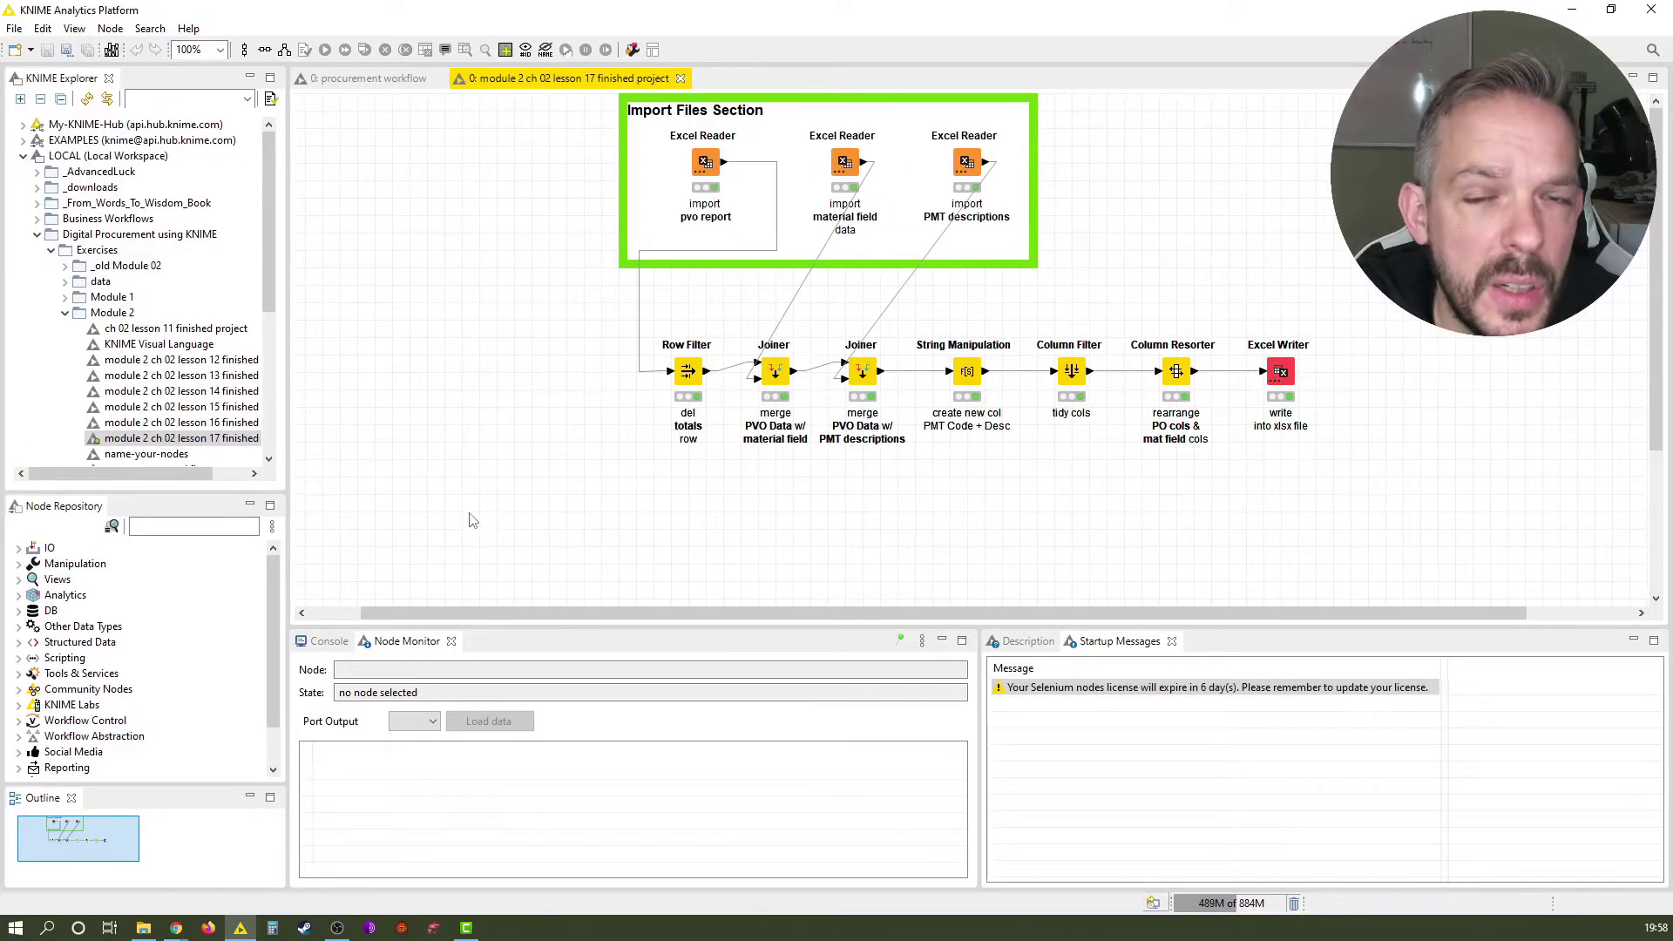
pyautogui.click(193, 528)
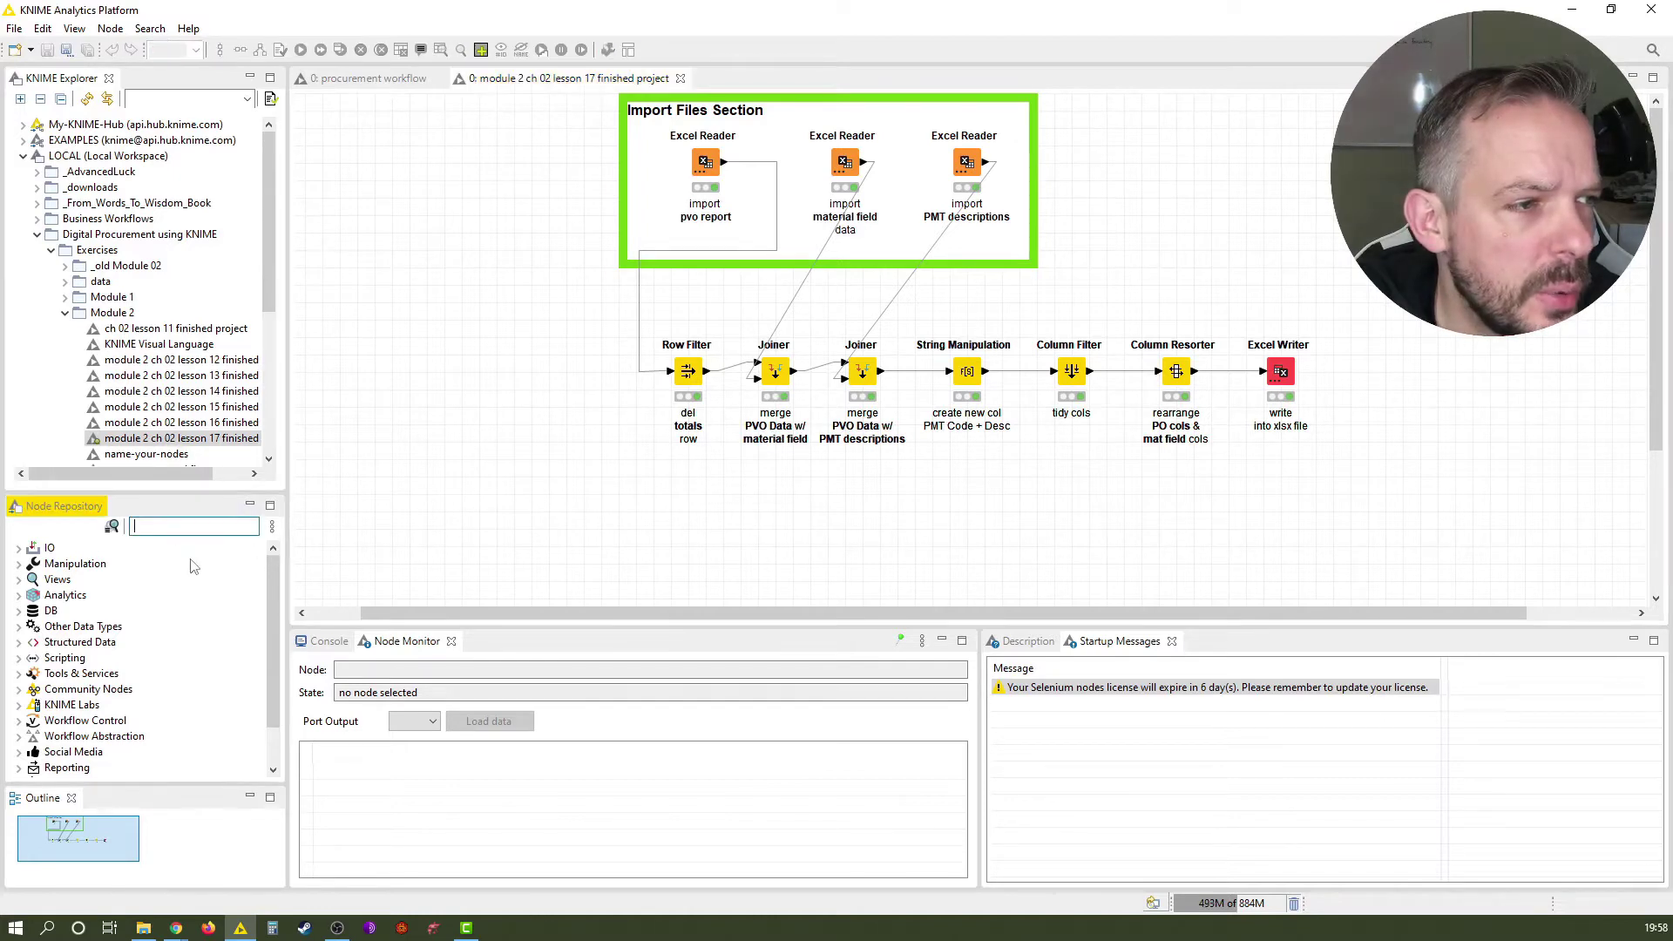
pyautogui.write('rule enin')
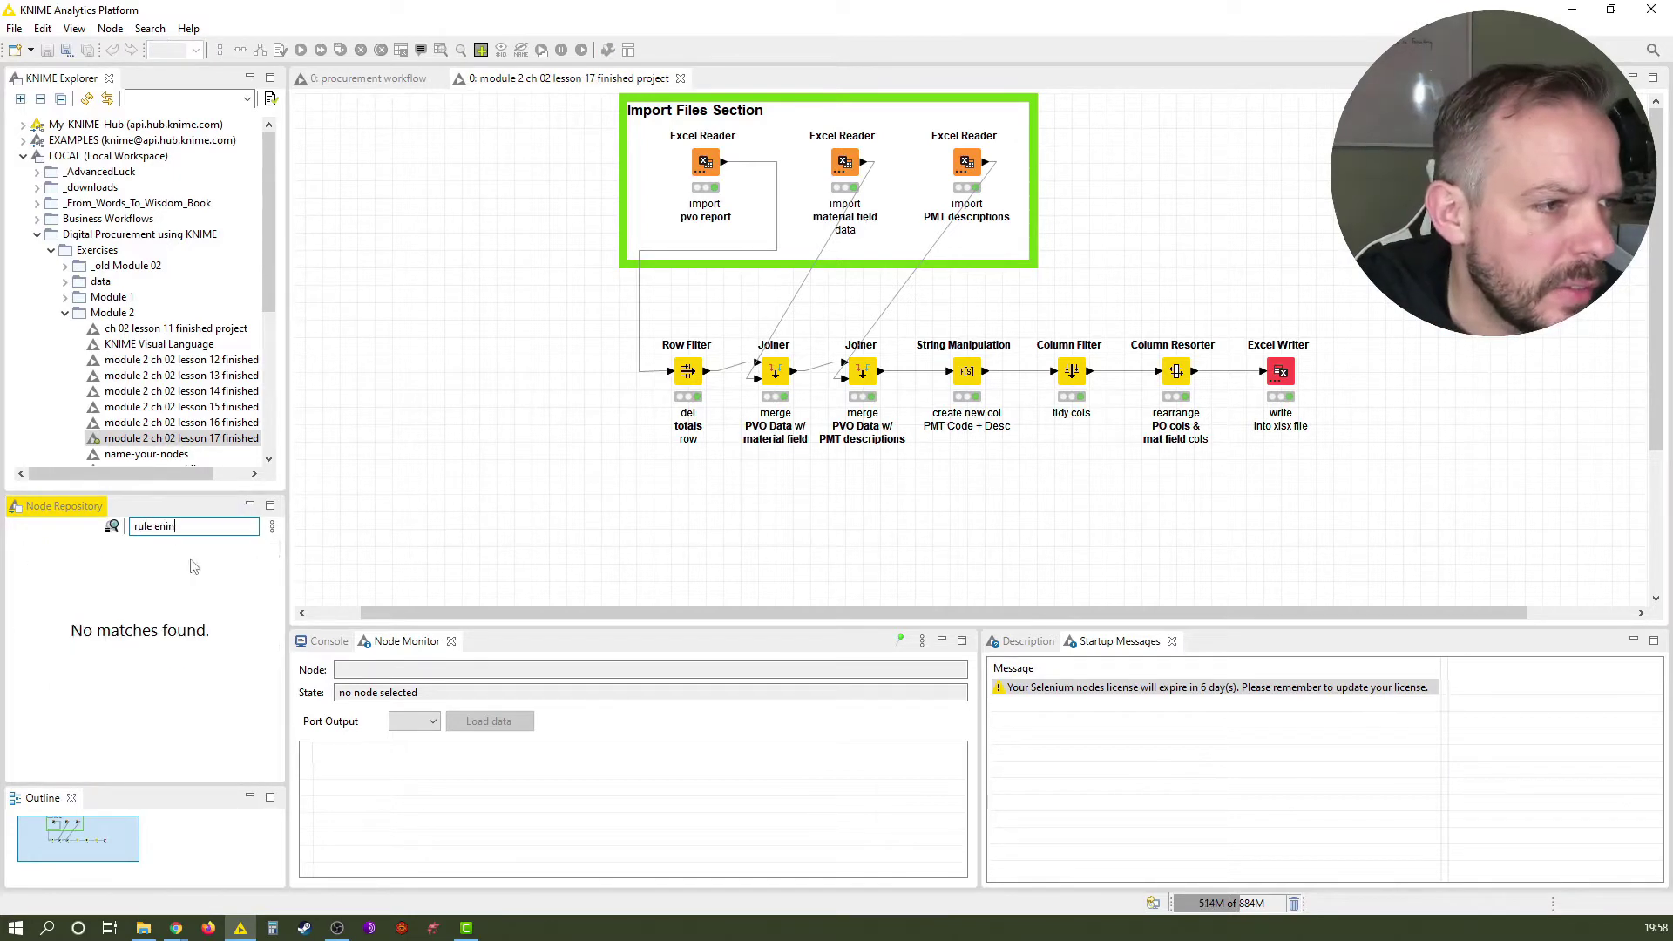
pyautogui.write('e')
pyautogui.press('BackSpace')
pyautogui.press('BackSpace')
pyautogui.press('BackSpace')
pyautogui.write('gine')
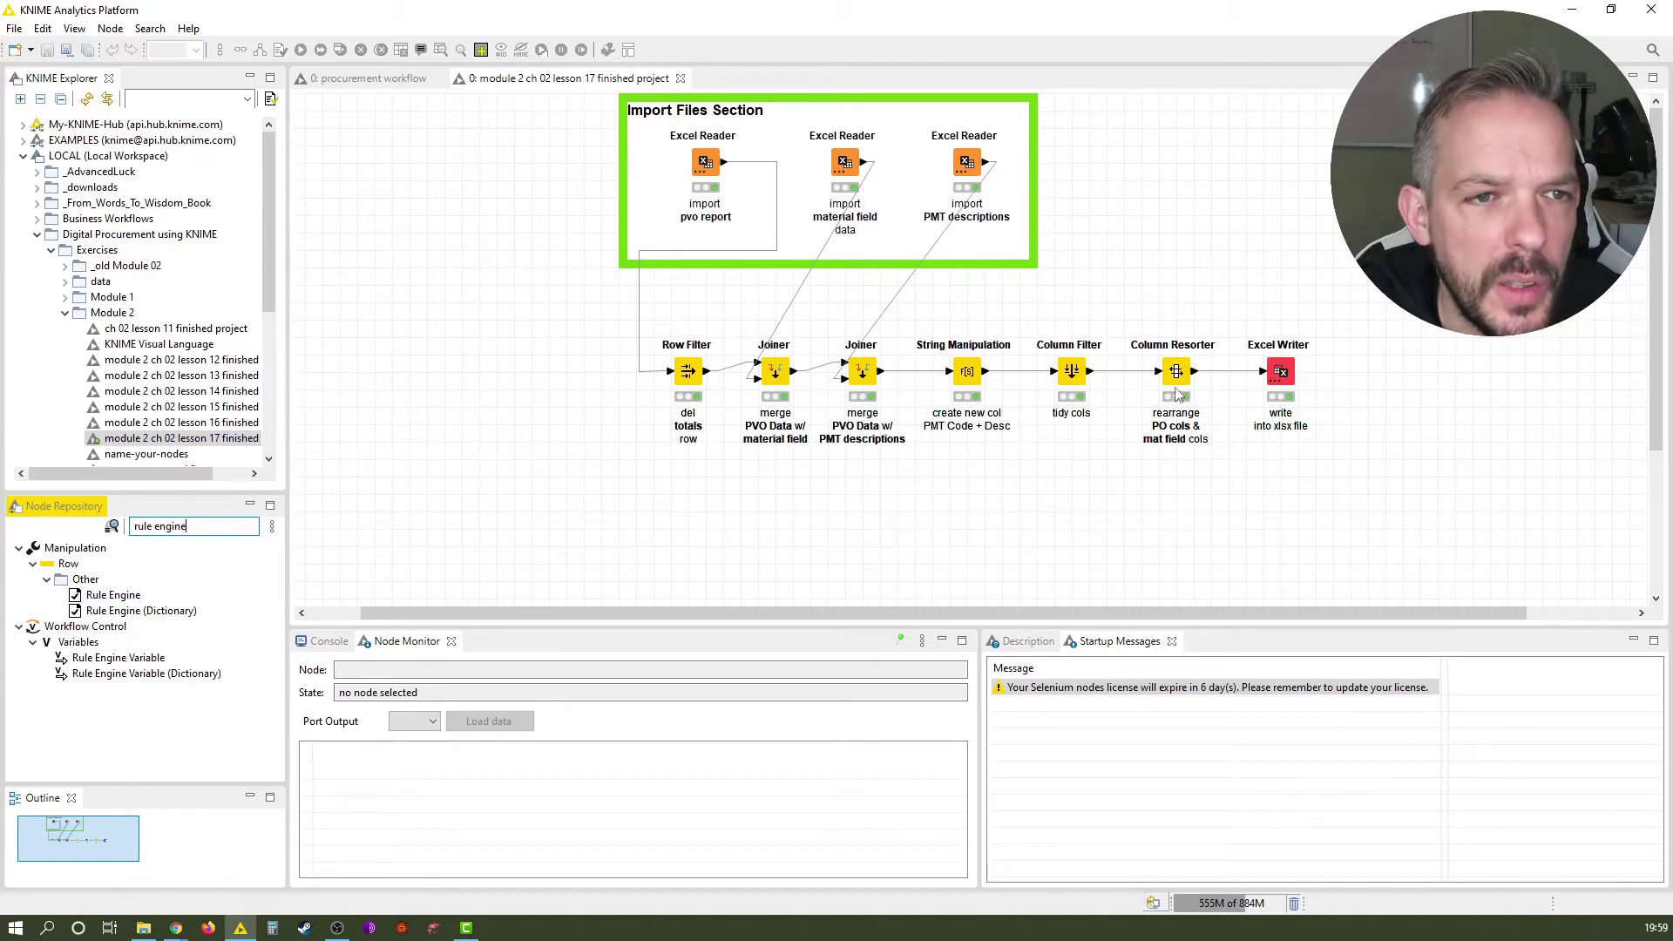
pyautogui.click(1168, 446)
pyautogui.click(1168, 444)
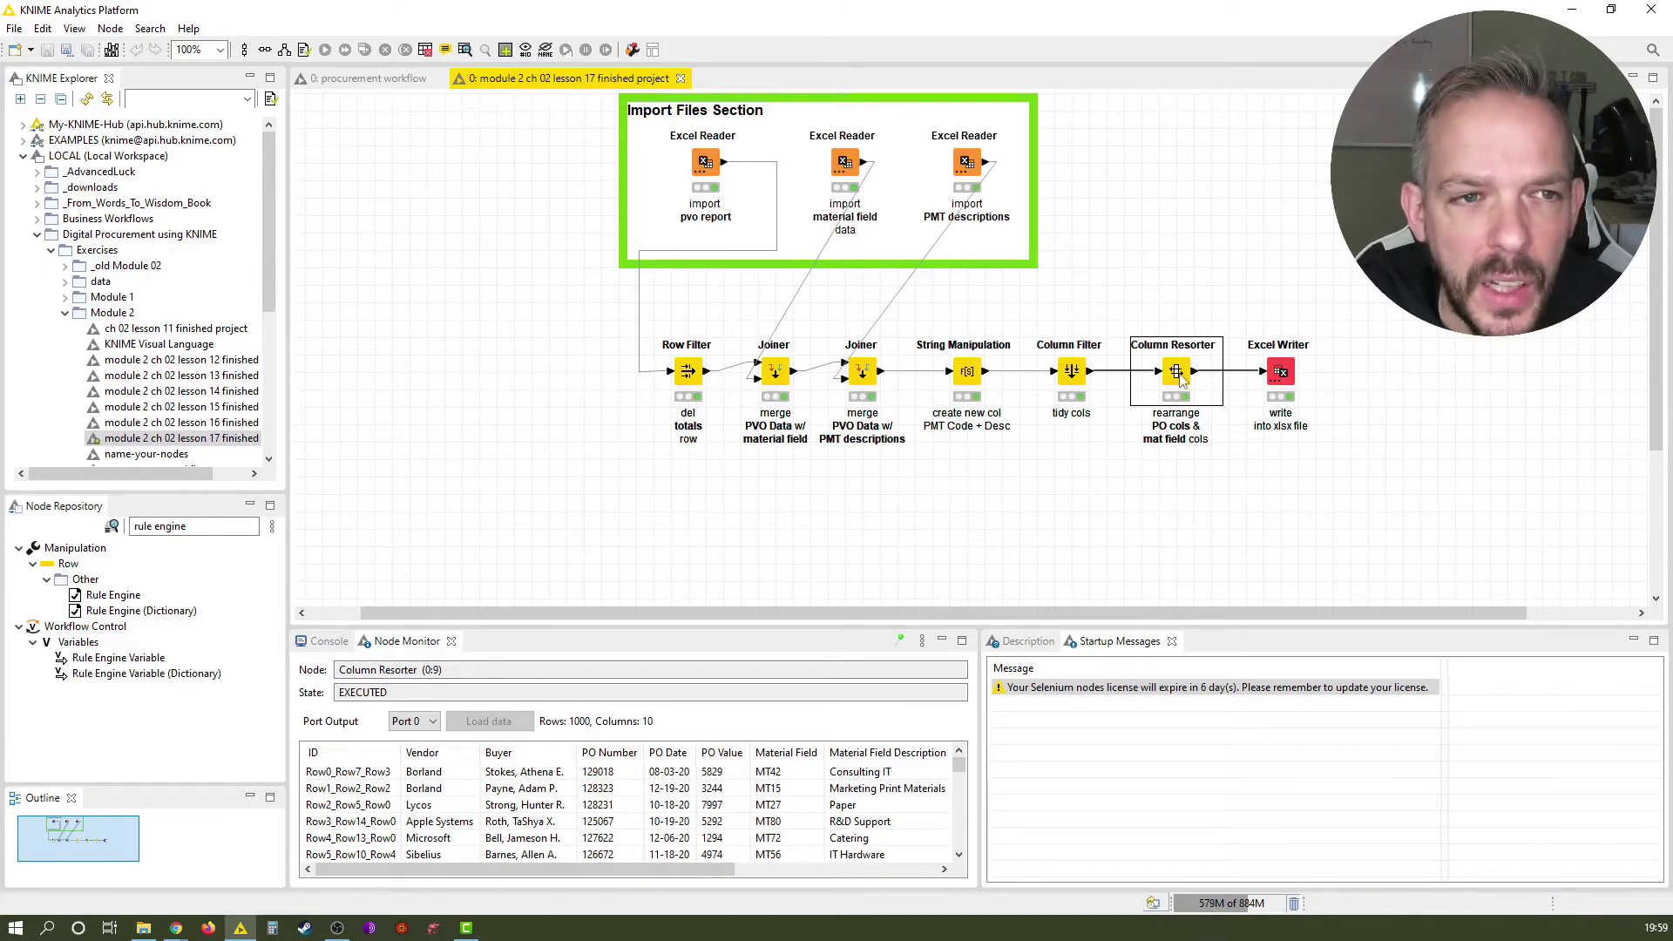
# Add Rule Engine after Column Resorter, below Row Filter, with its input wire bent right, down and left.
pyautogui.doubleClick(113, 595)
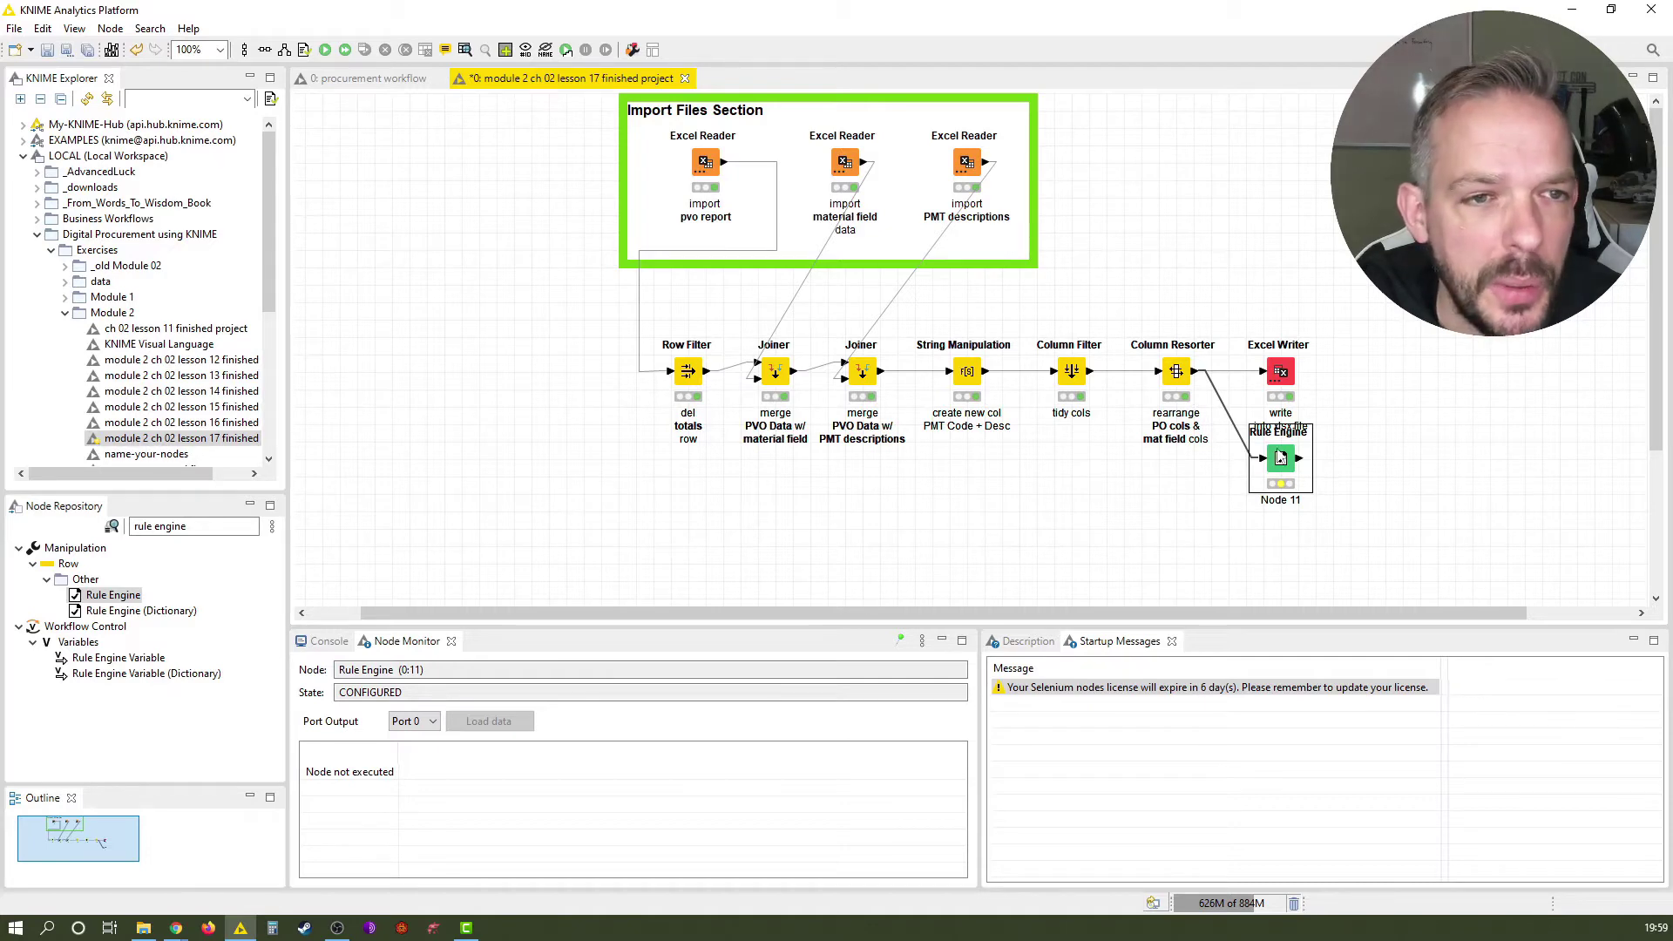
pyautogui.moveTo(683, 535); pyautogui.dragTo(680, 535)
pyautogui.click(959, 452)
pyautogui.moveTo(958, 451); pyautogui.dragTo(1241, 372)
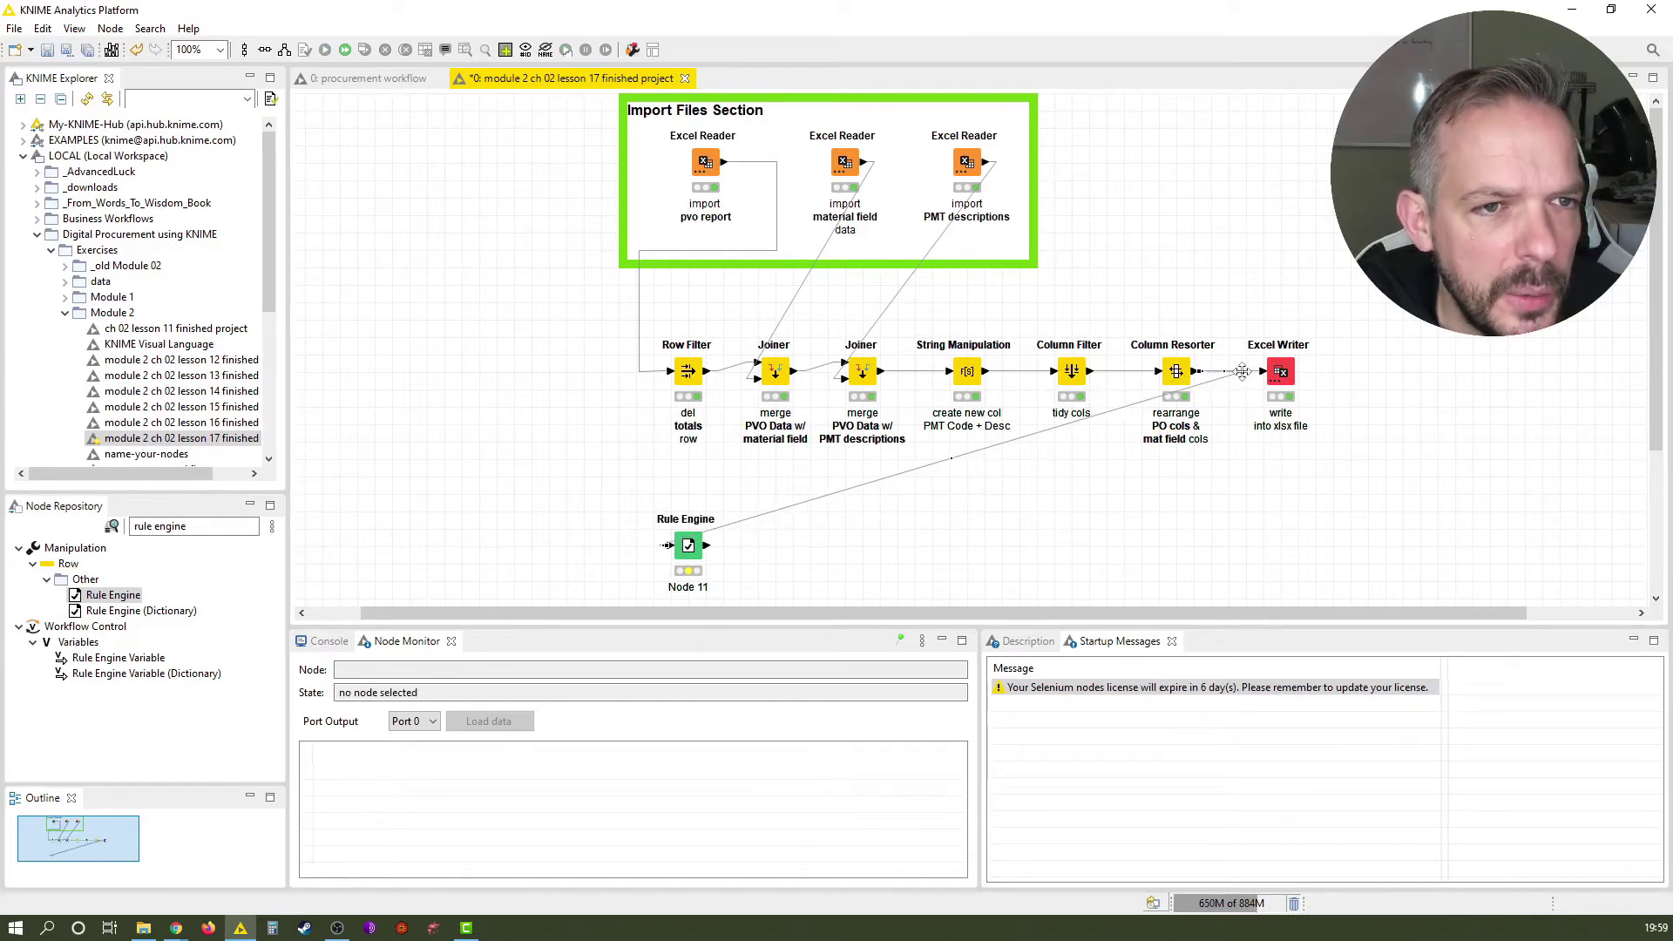
pyautogui.moveTo(951, 458); pyautogui.dragTo(1241, 465)
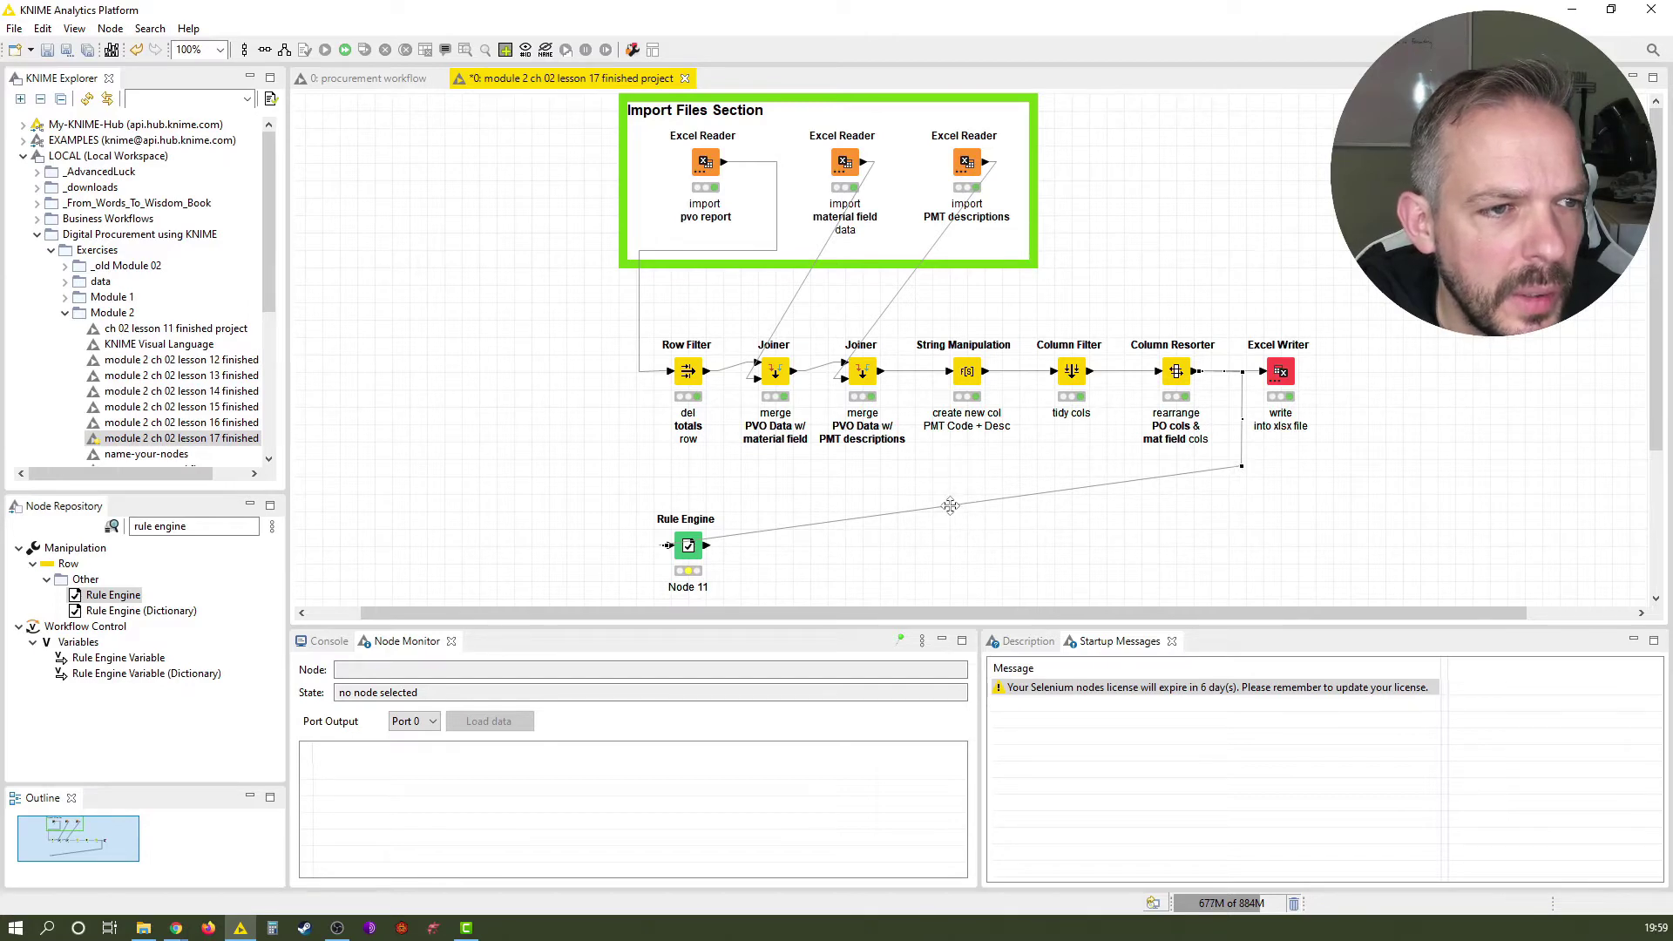
pyautogui.moveTo(950, 505); pyautogui.dragTo(624, 542)
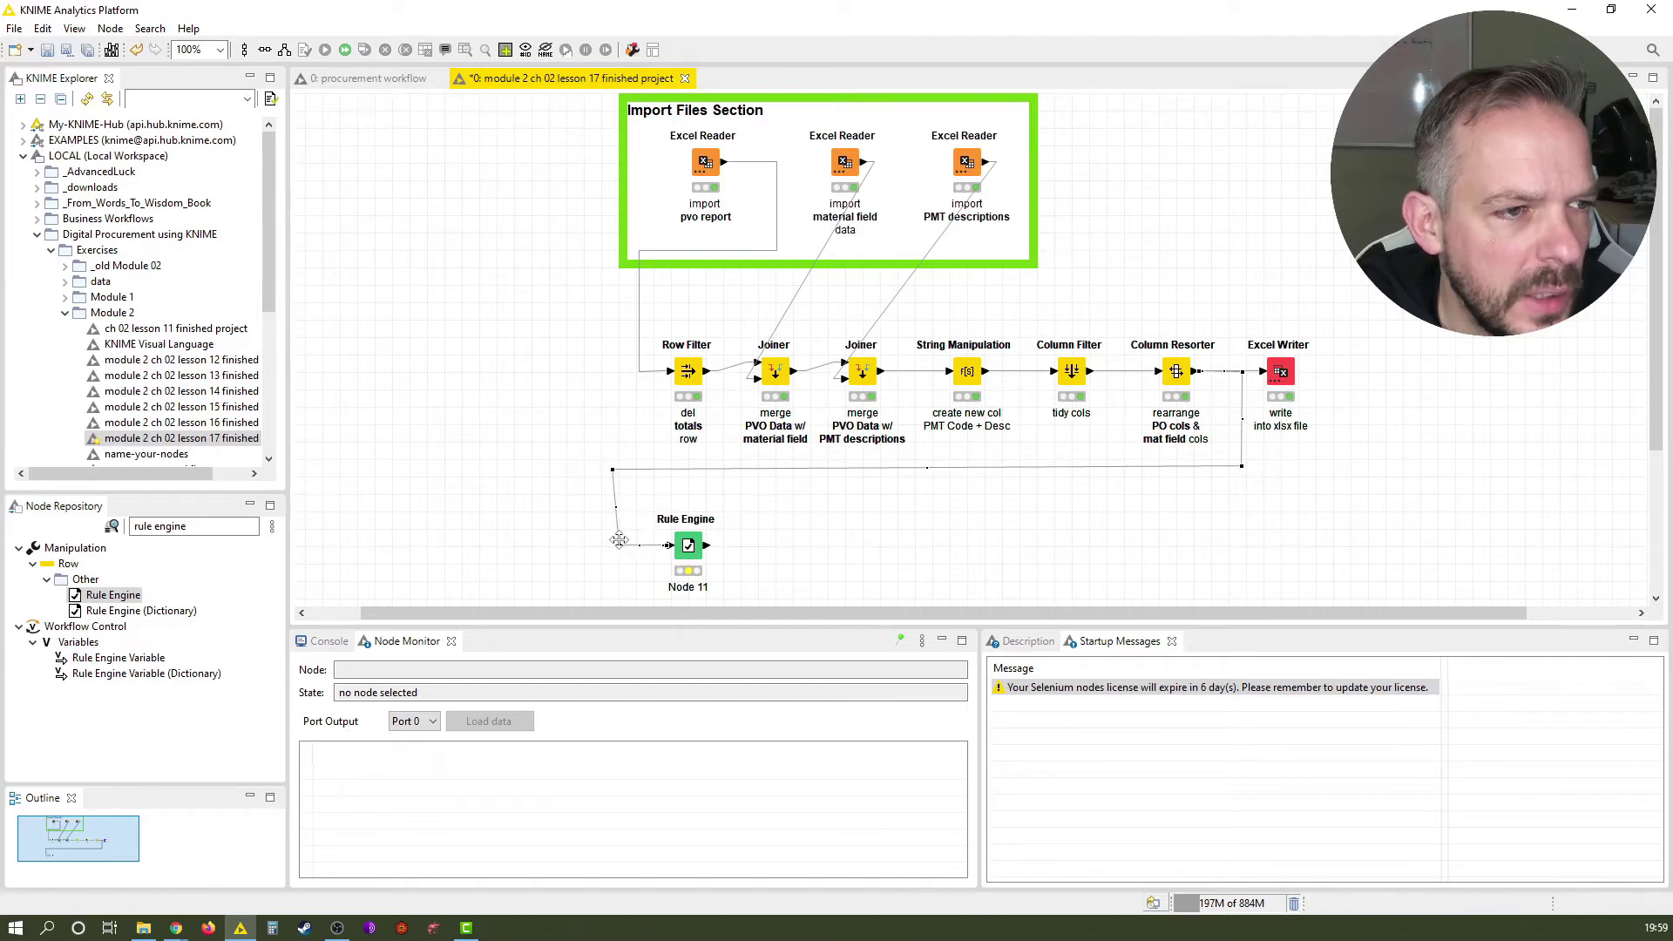
pyautogui.moveTo(618, 540); pyautogui.dragTo(613, 544)
pyautogui.click(688, 545)
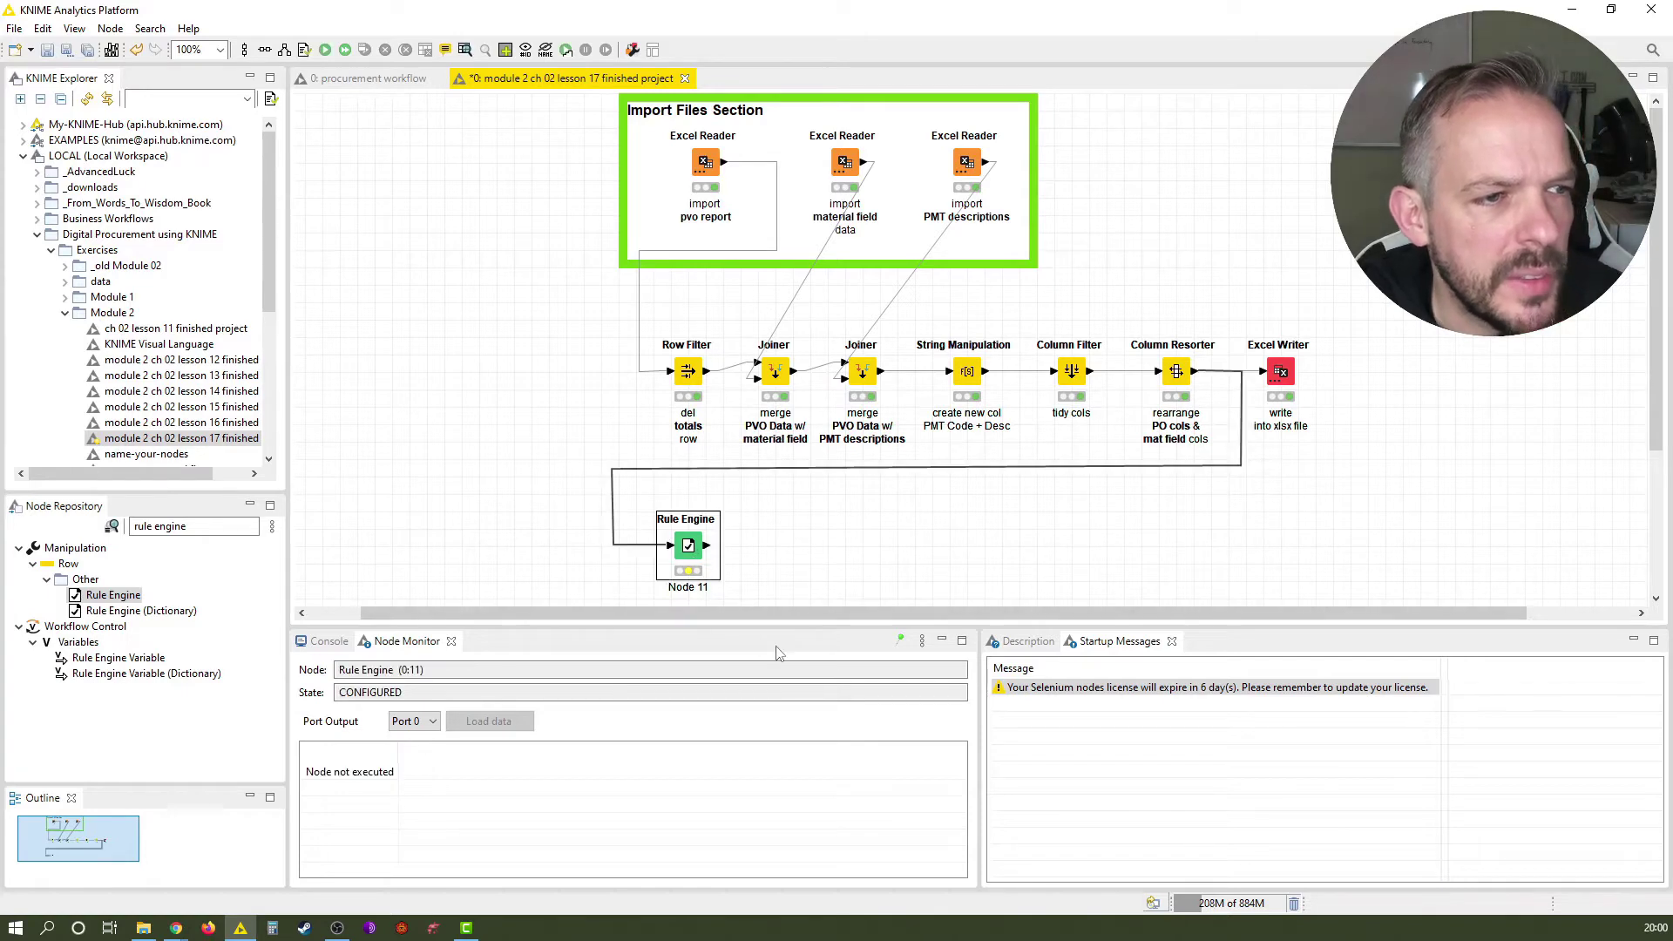
# Label the Rule Engine node 'put "delete" tag for line items w/ good PMT'.
pyautogui.press('F2')
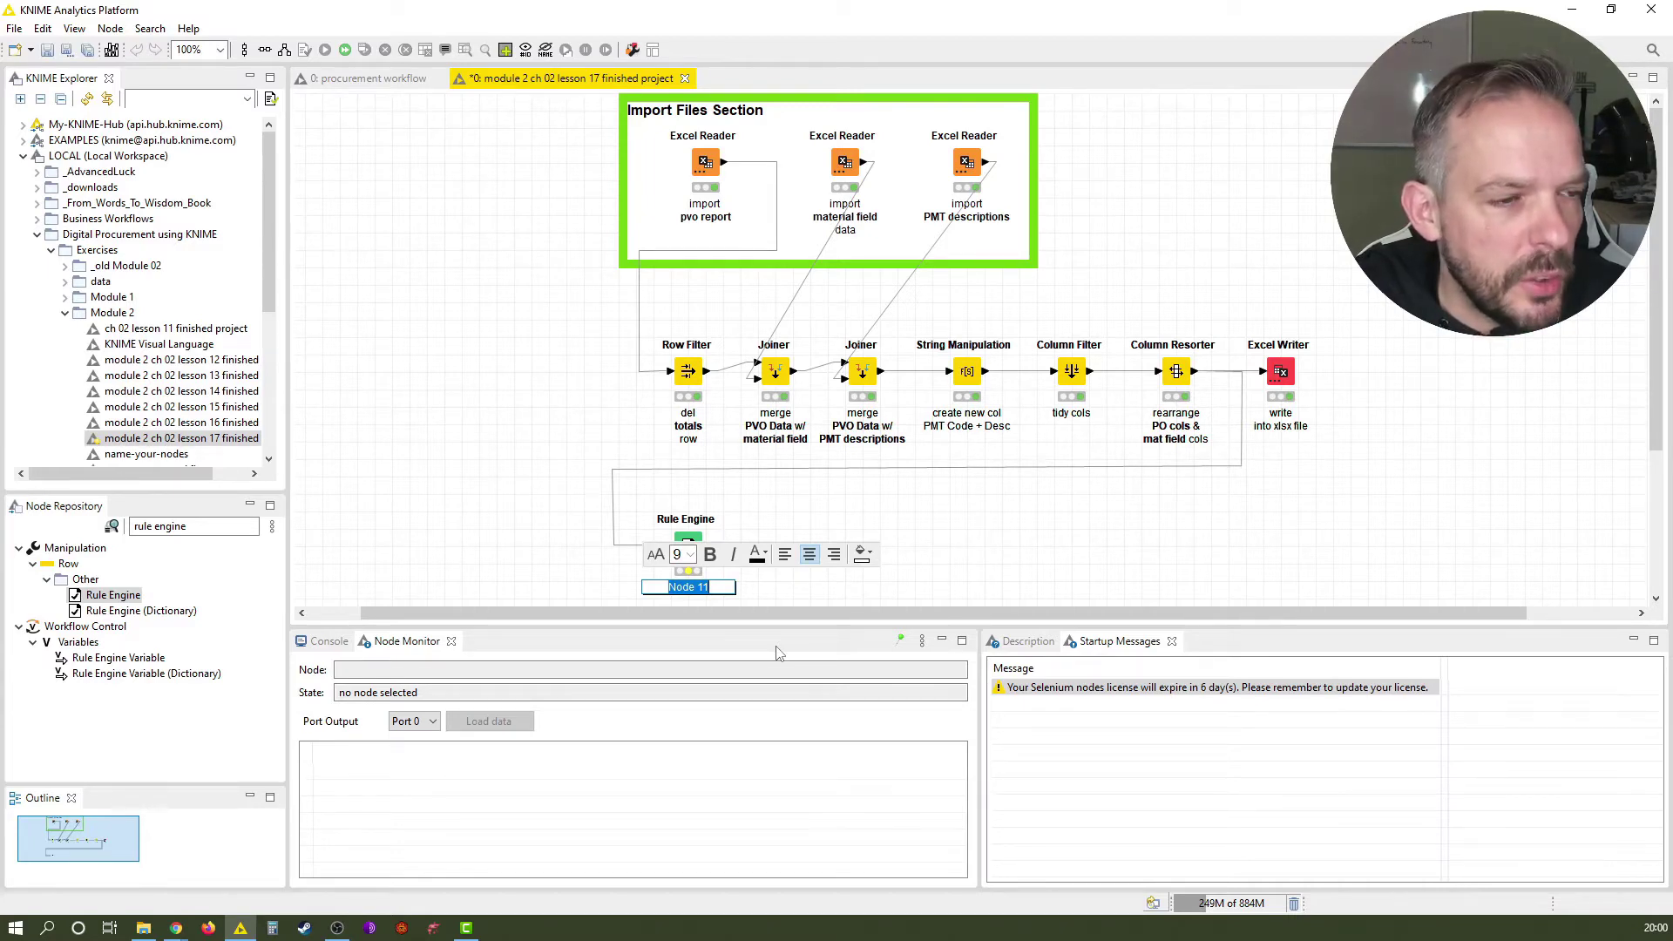
pyautogui.write('put "de')
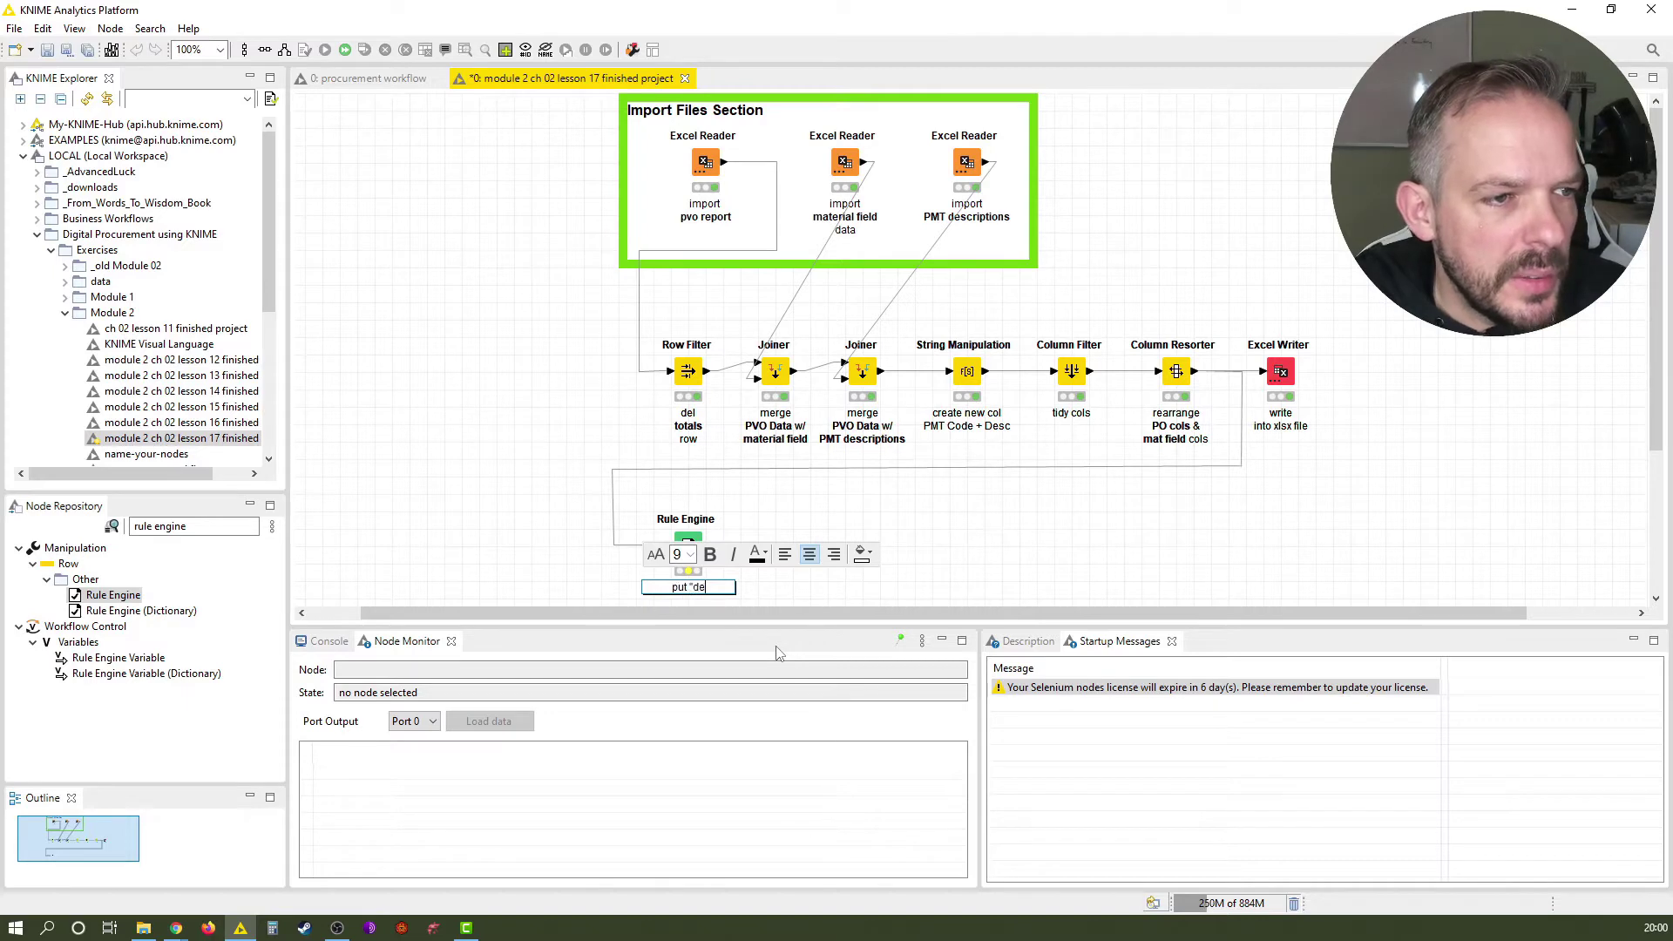
pyautogui.write('lete" tag f')
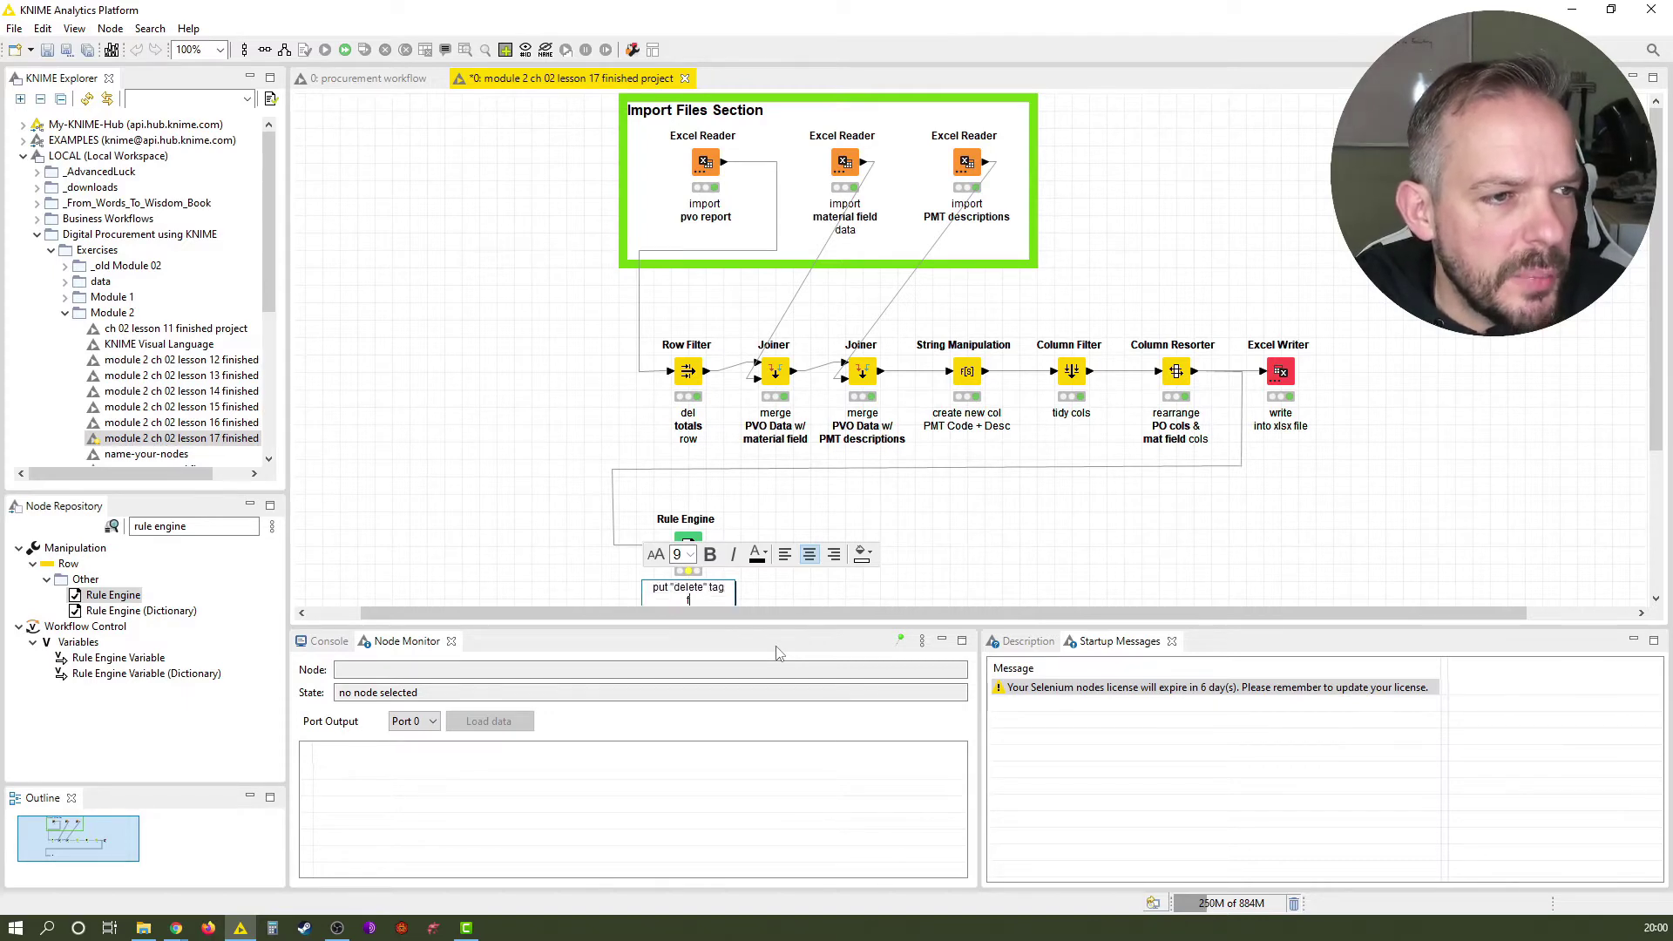
pyautogui.write('or')
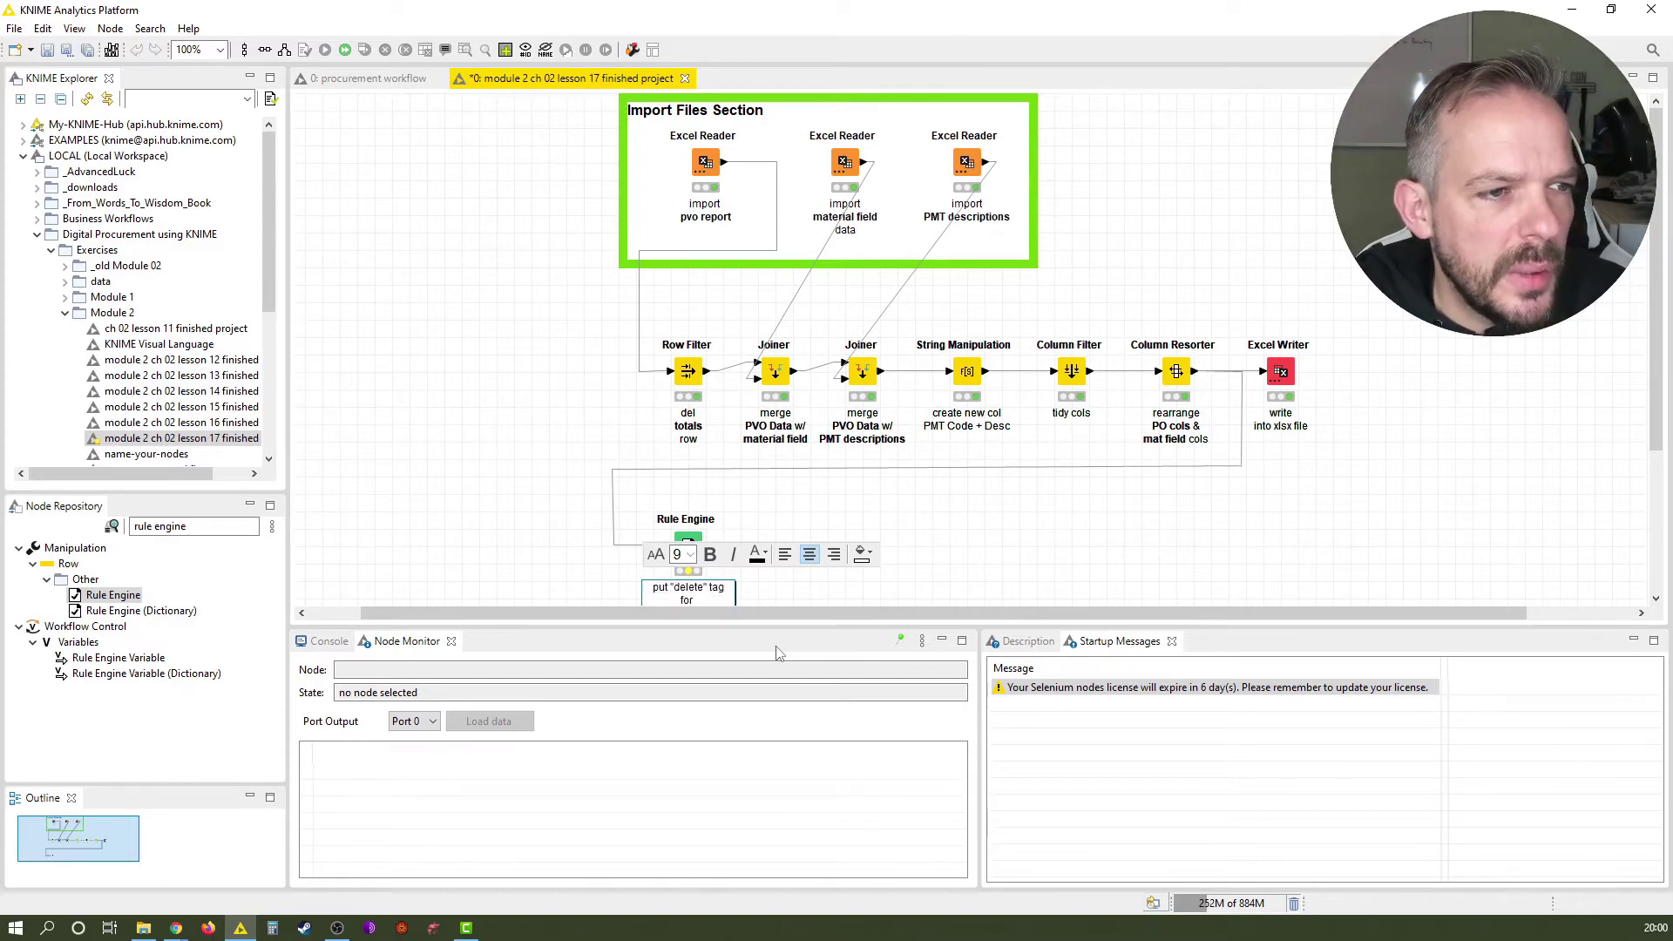
pyautogui.write(' line items')
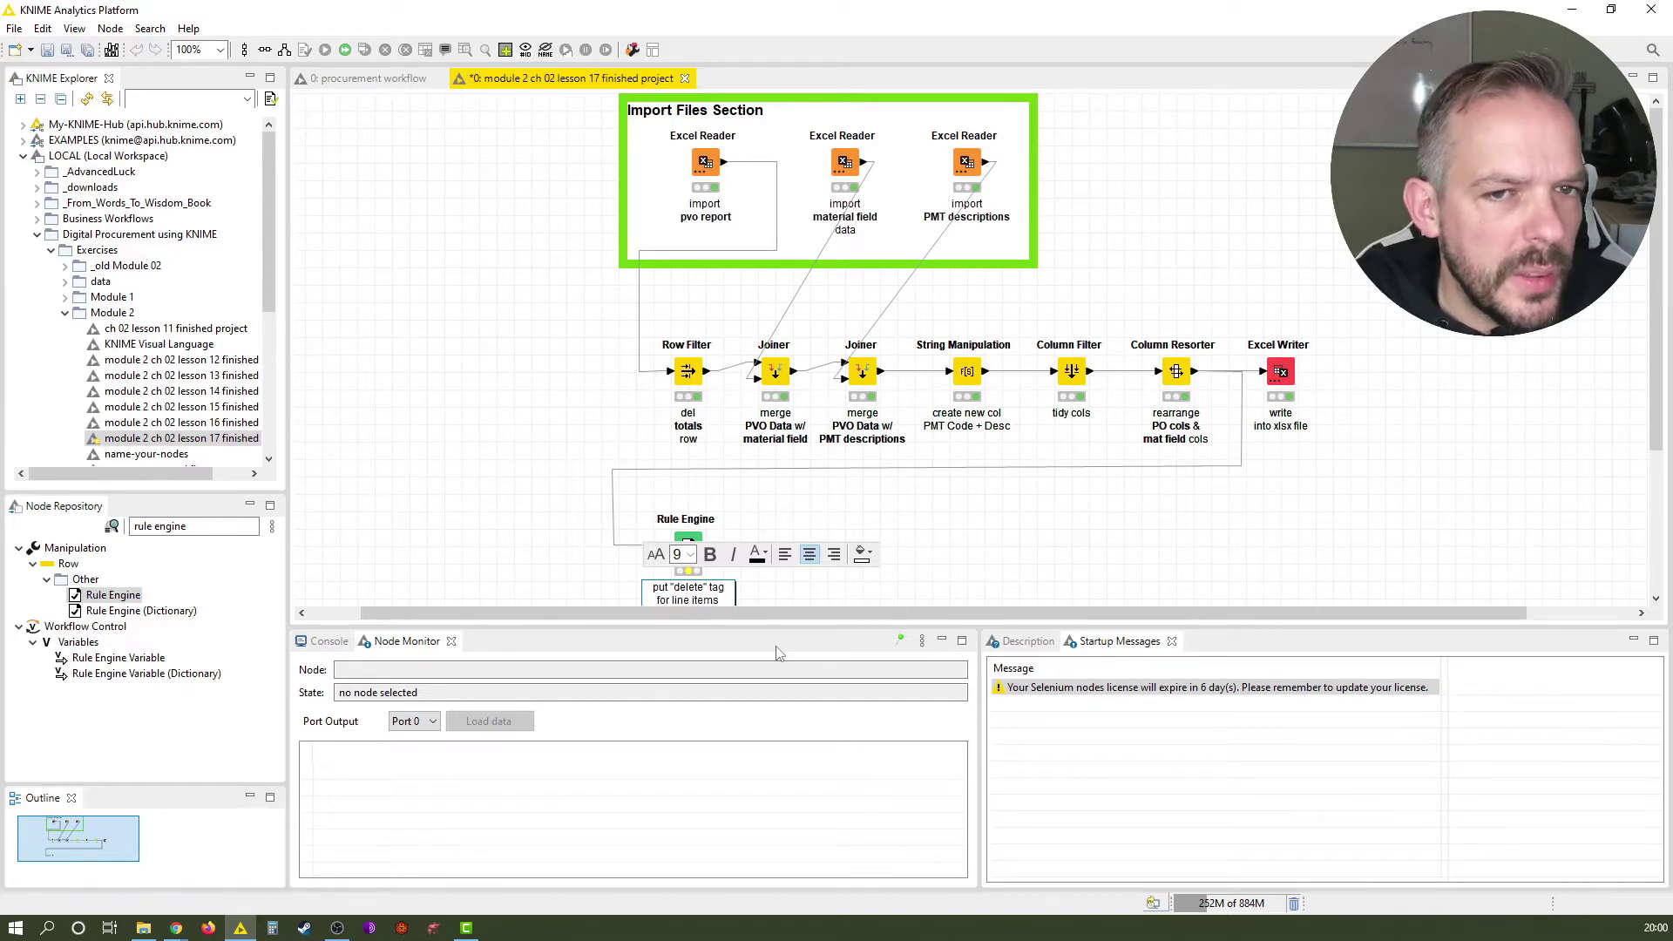
pyautogui.scroll(-2, 871, 531)
pyautogui.write('w/ good PMT')
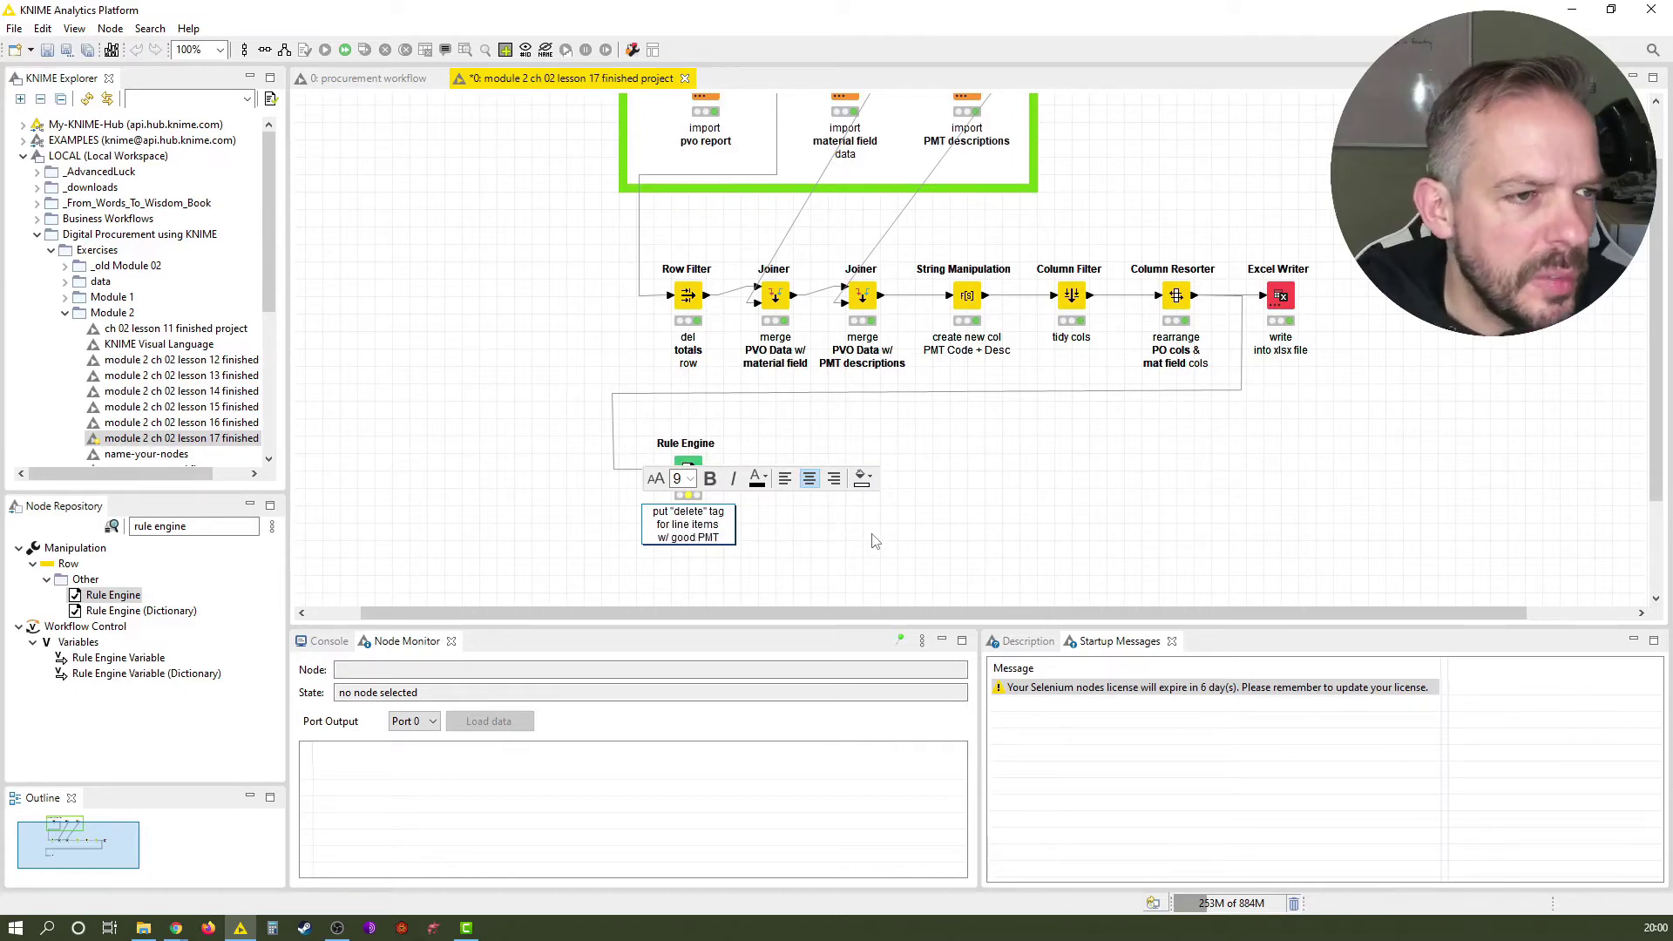
pyautogui.click(933, 501)
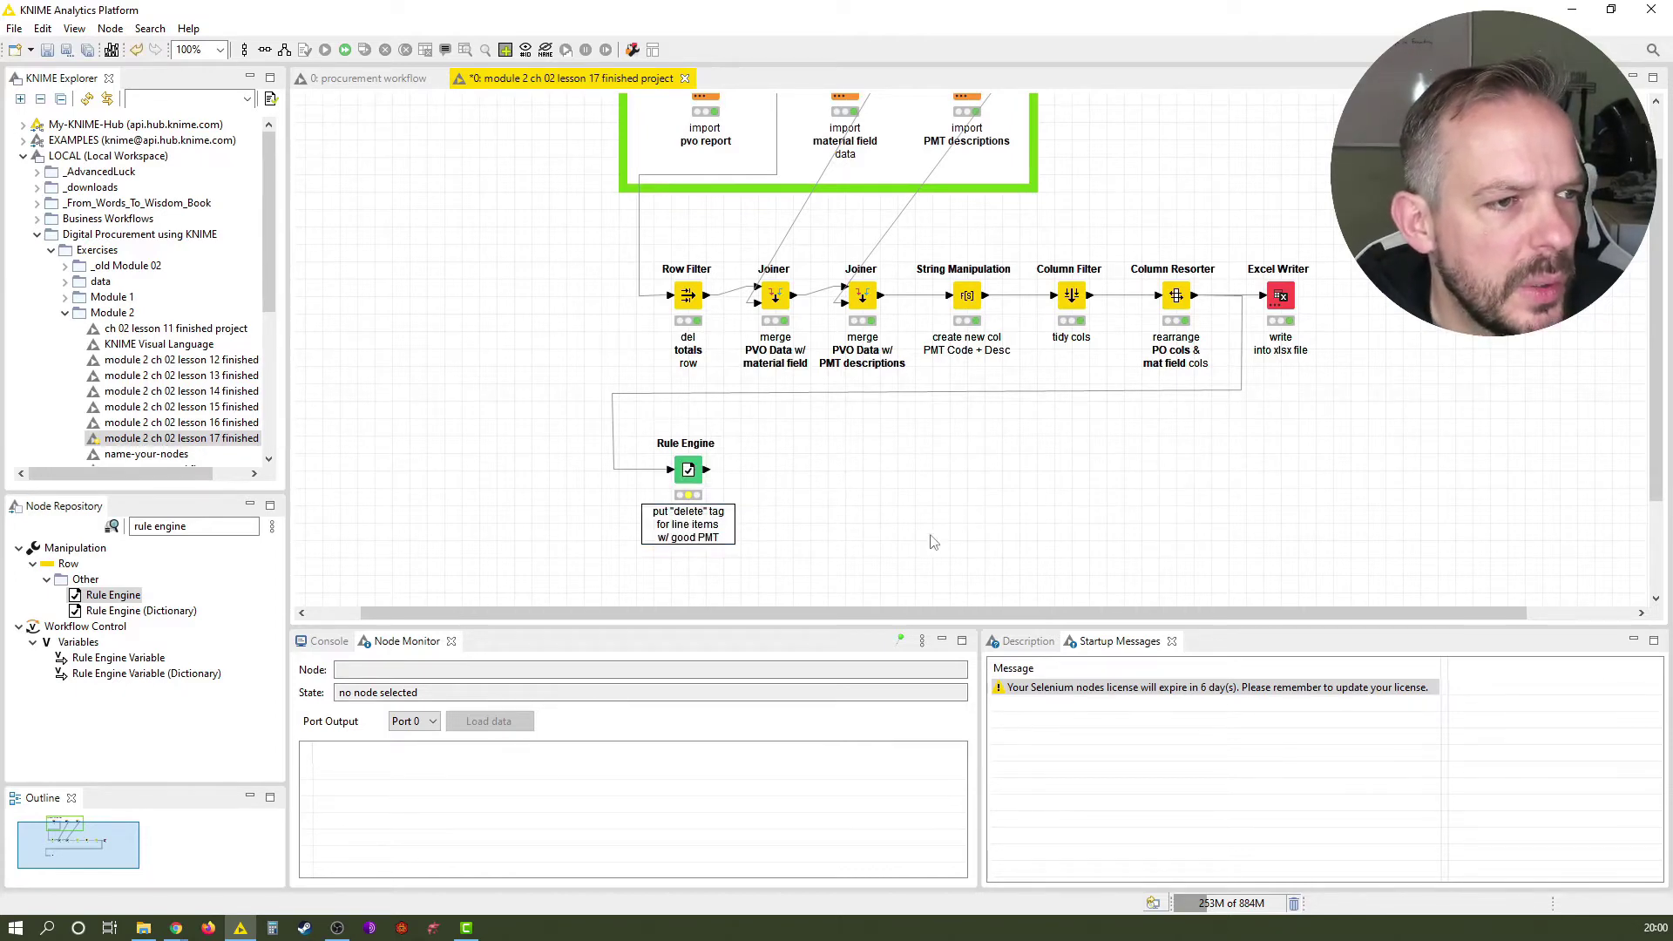
pyautogui.click(689, 473)
# Open the Rule Engine dialog and add the comment '// ProcurementZen is an awesome website' on line 5.
pyautogui.doubleClick(688, 471)
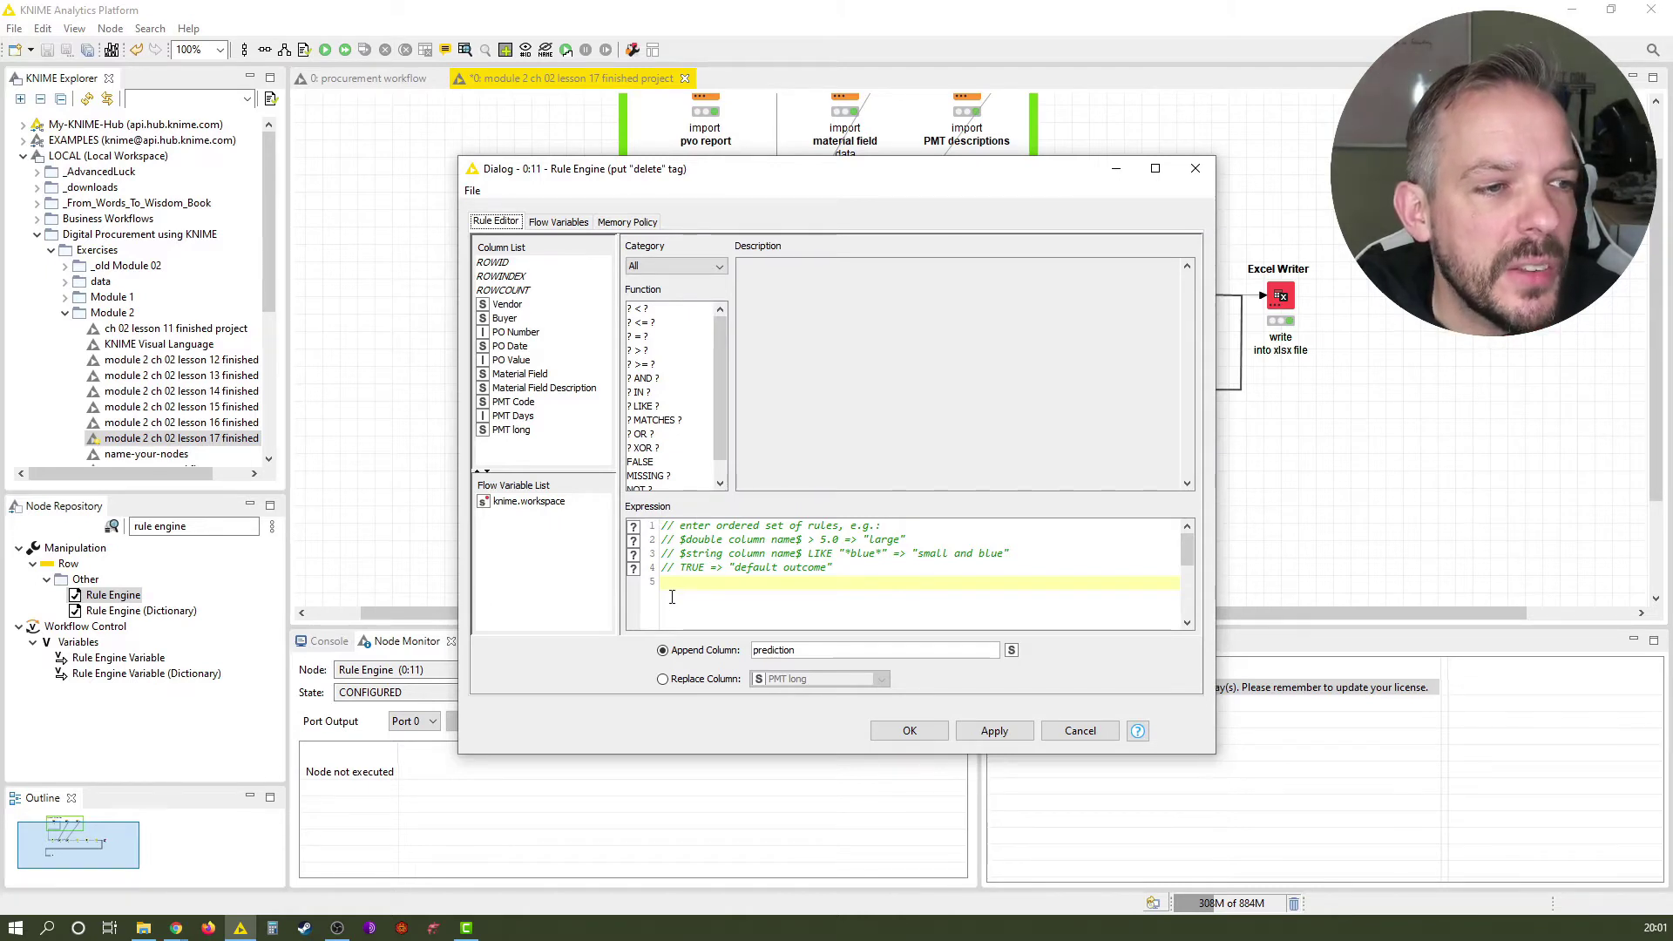
pyautogui.write('// ')
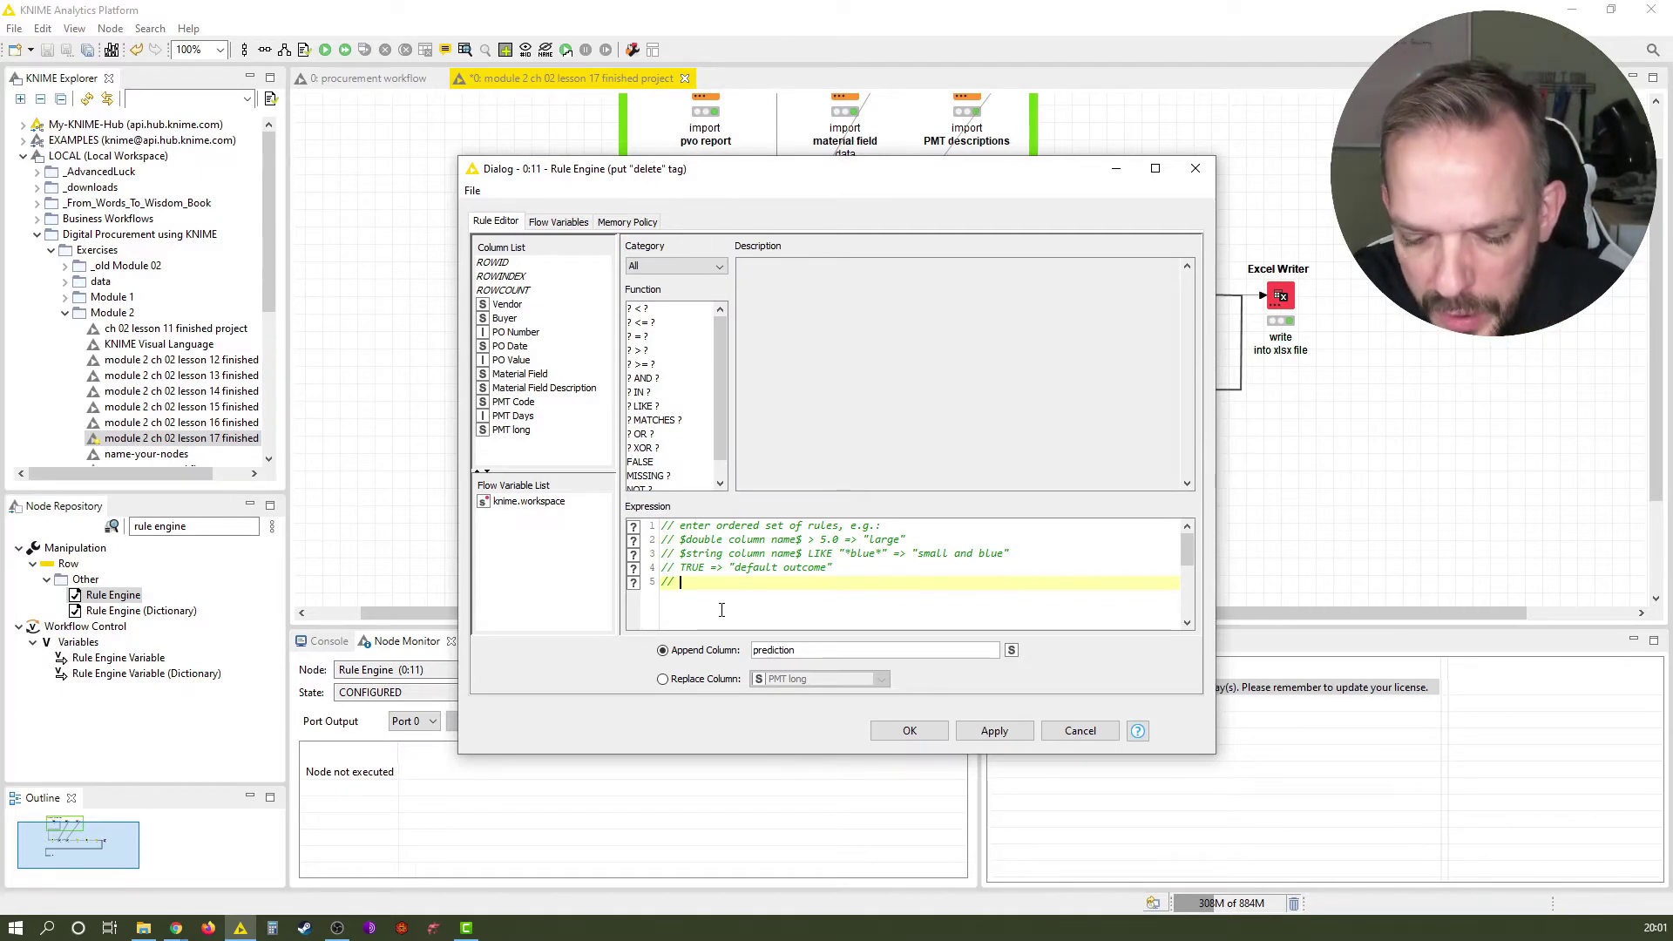
pyautogui.write('Procurement')
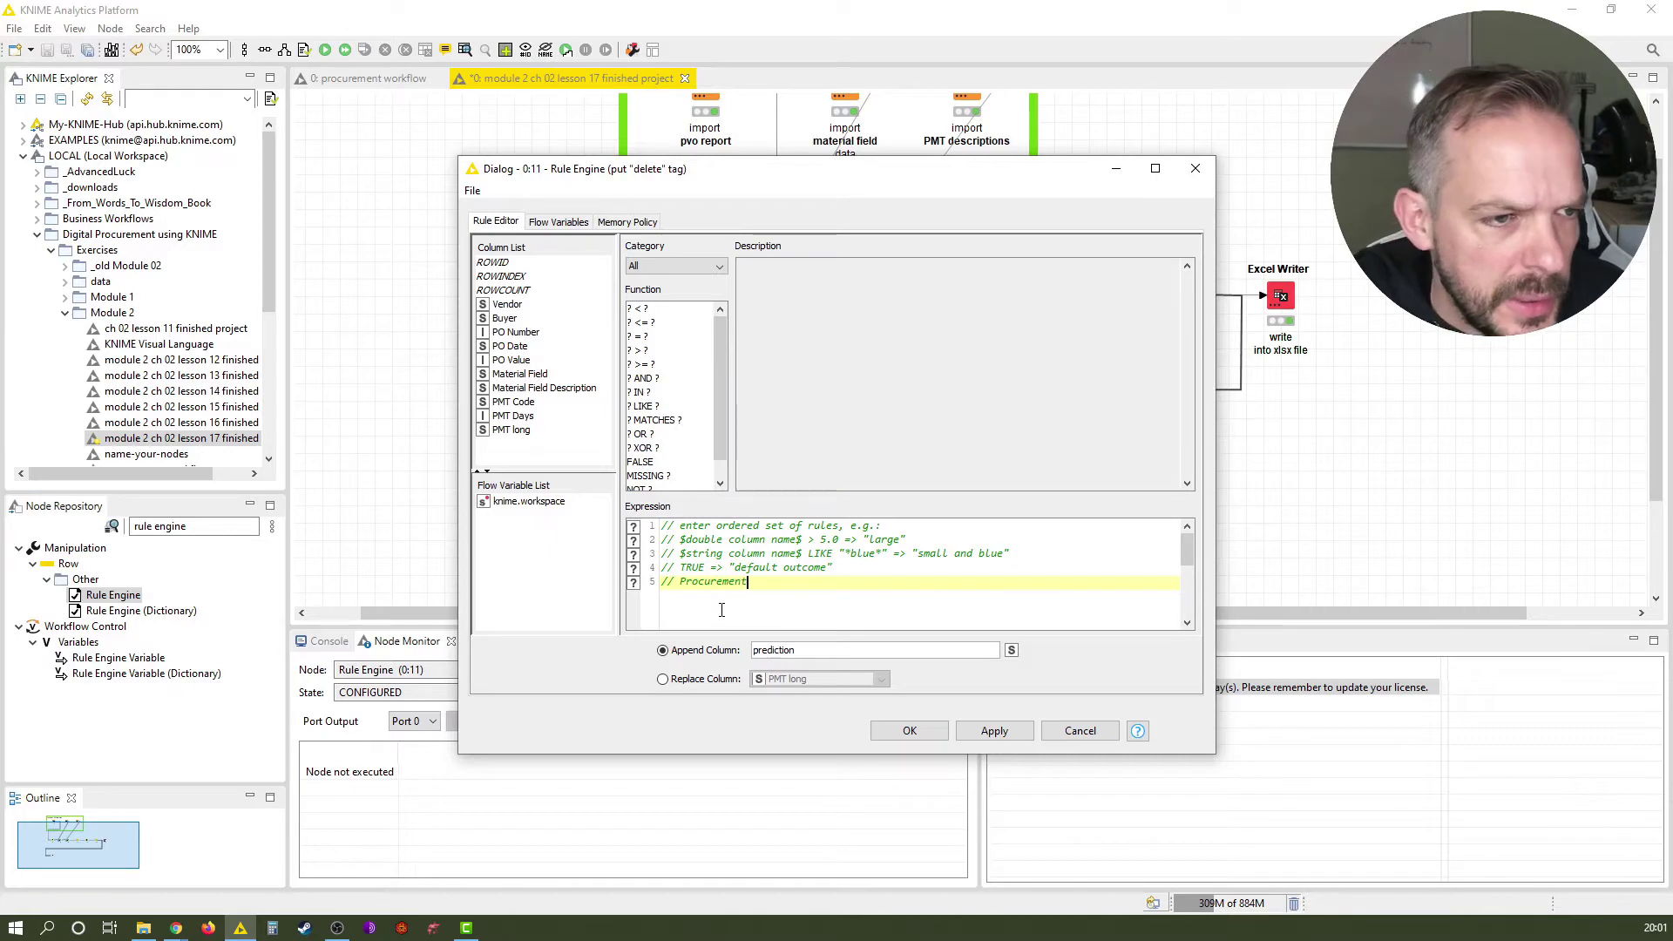
pyautogui.write('Zen is an aw')
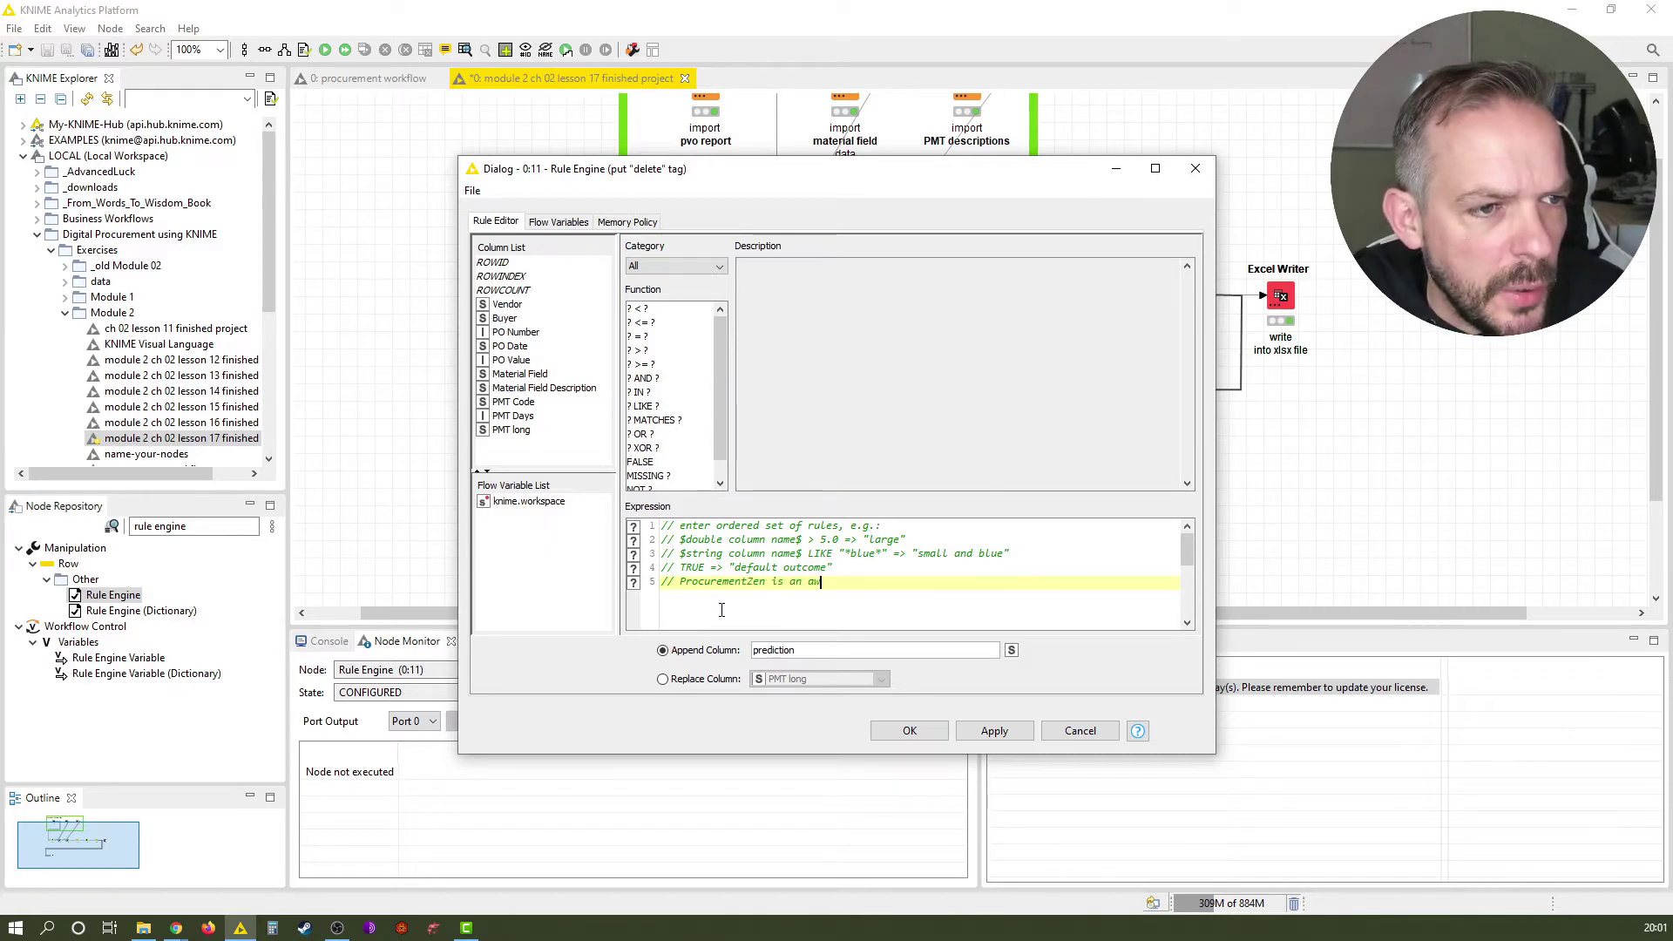
pyautogui.write('esome')
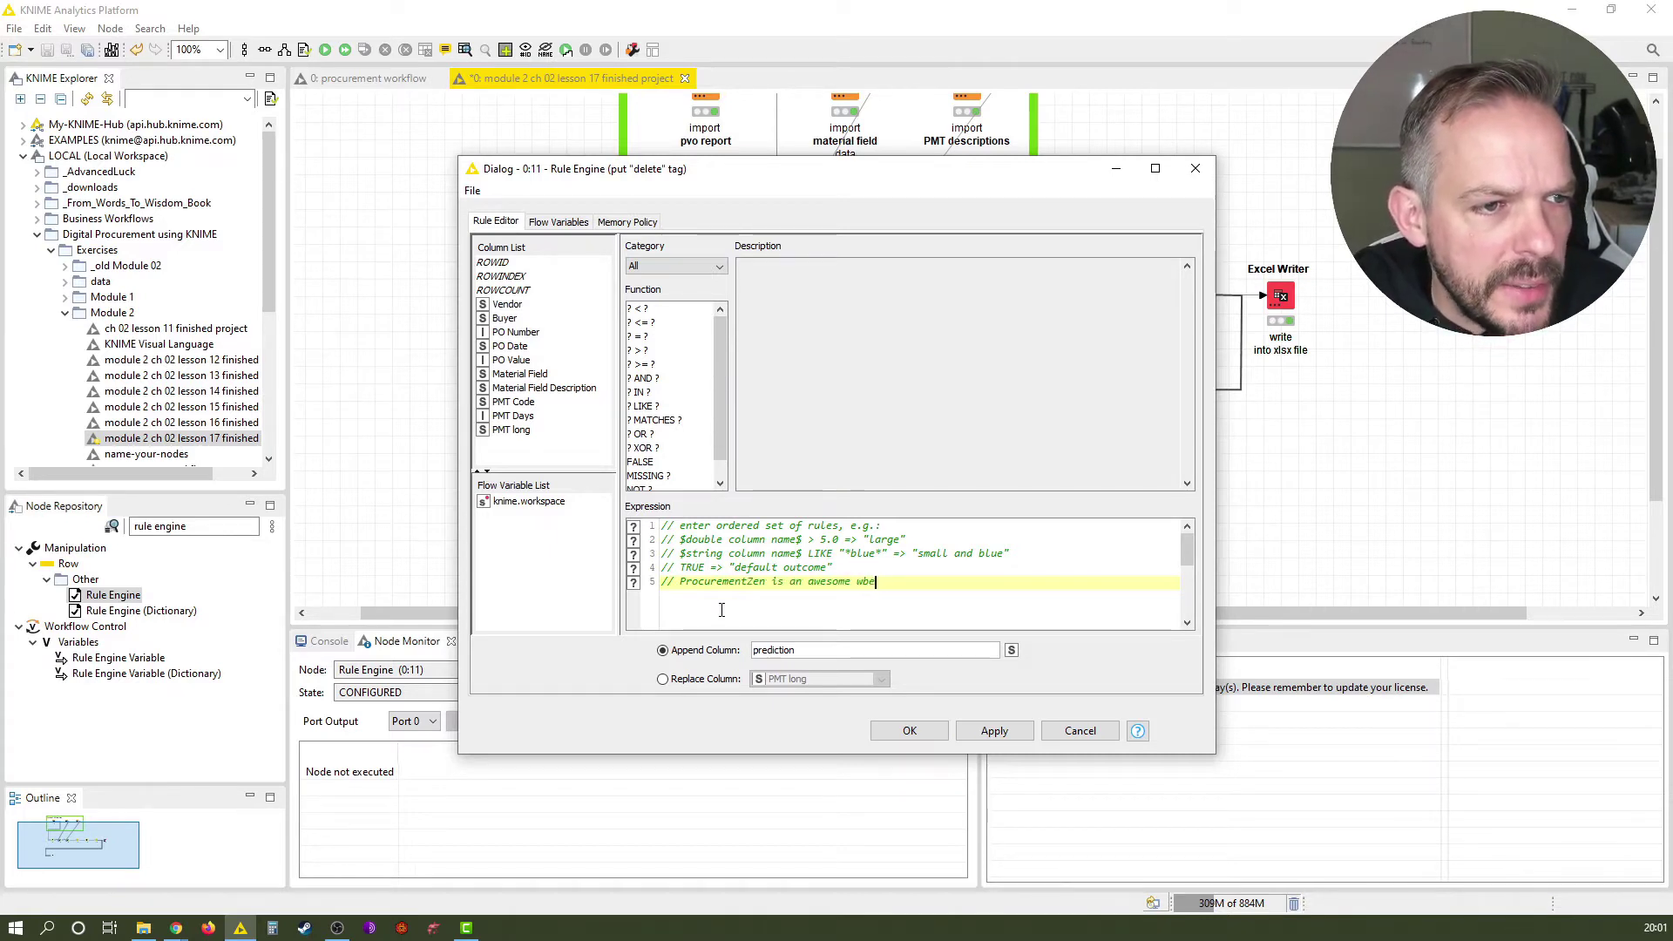
pyautogui.write(' website')
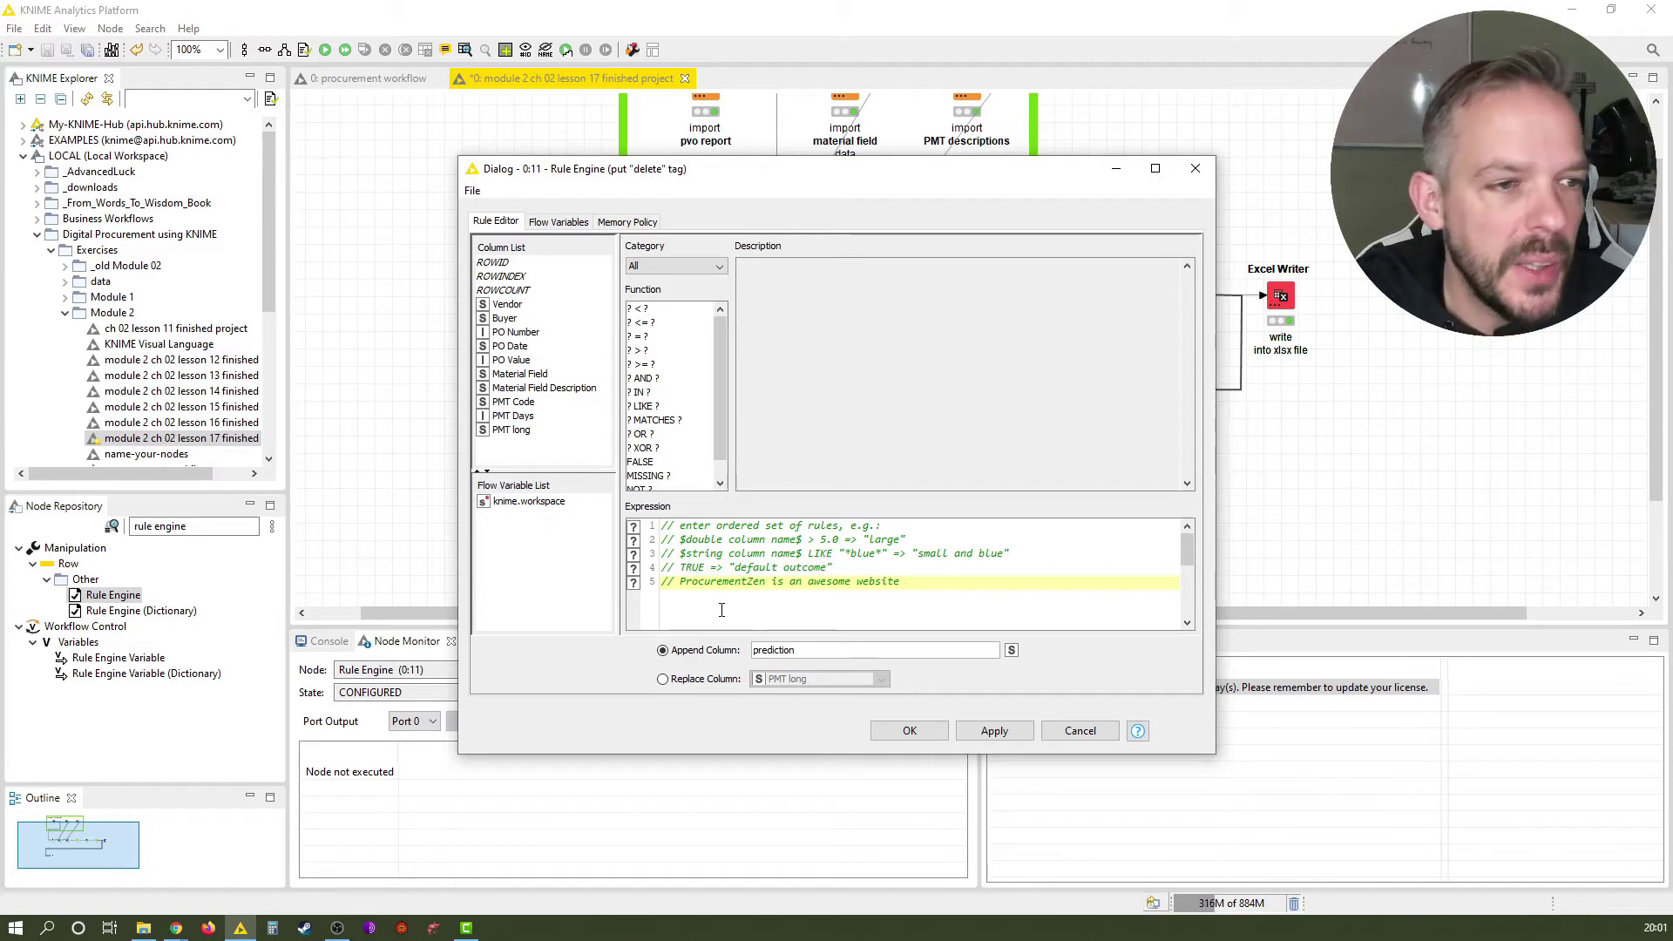
# Delete the test comment from line 5 and inspect the line 4 example rule.
pyautogui.hotkey('shift', 'Home')
pyautogui.press('BackSpace')
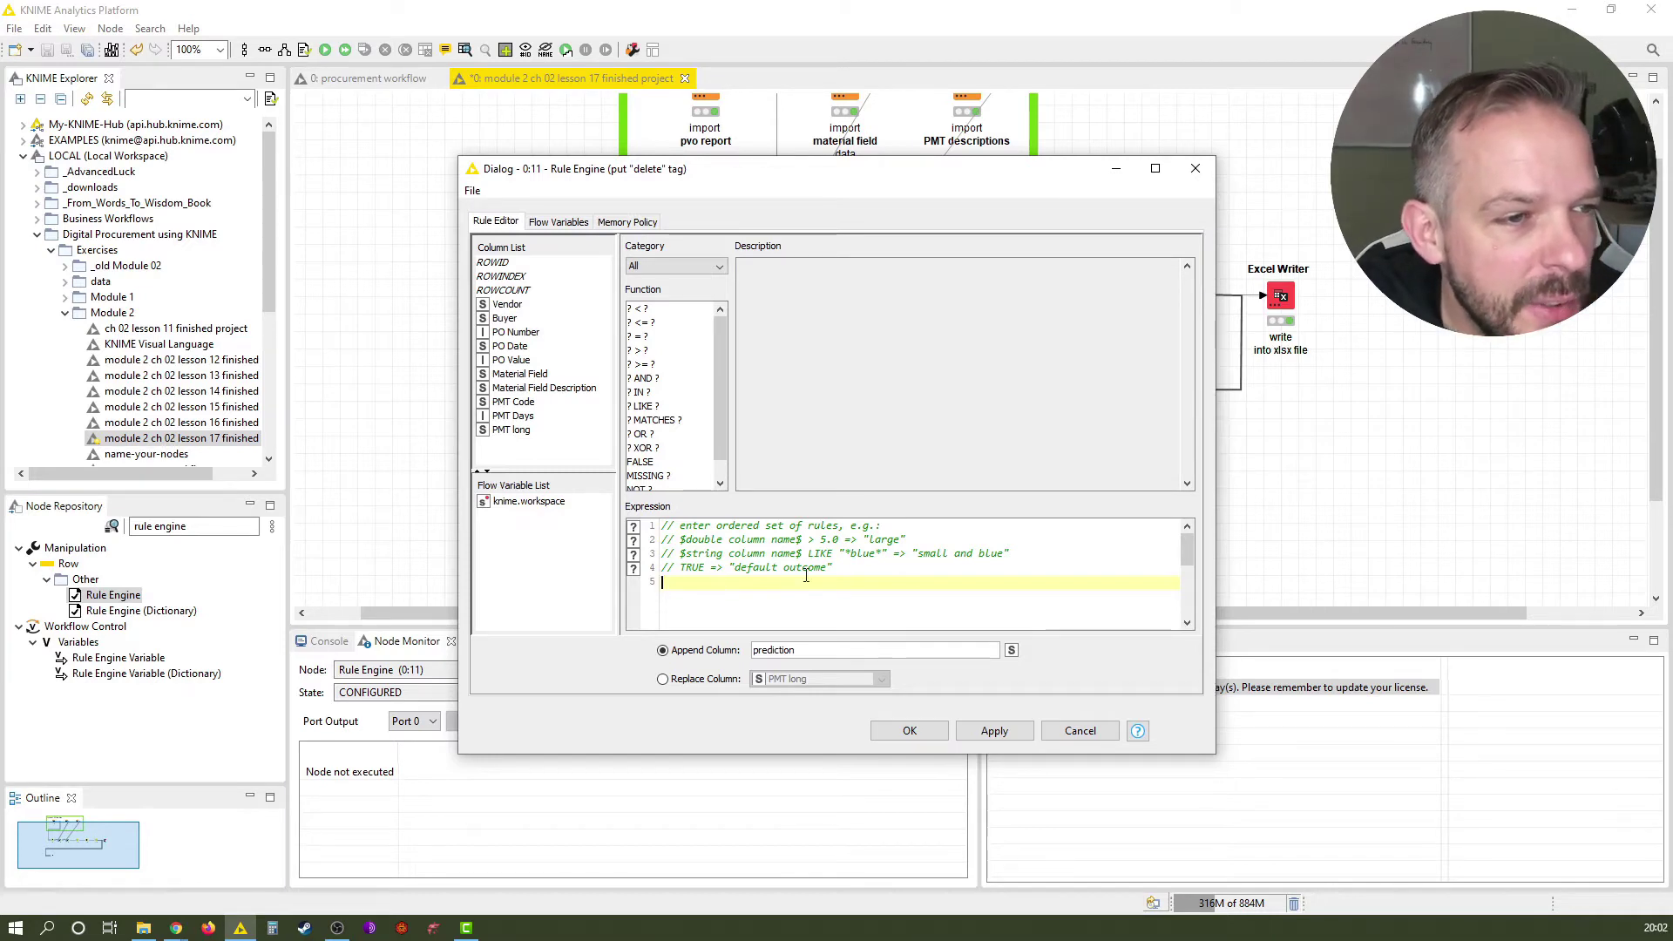
pyautogui.moveTo(836, 567); pyautogui.dragTo(704, 570)
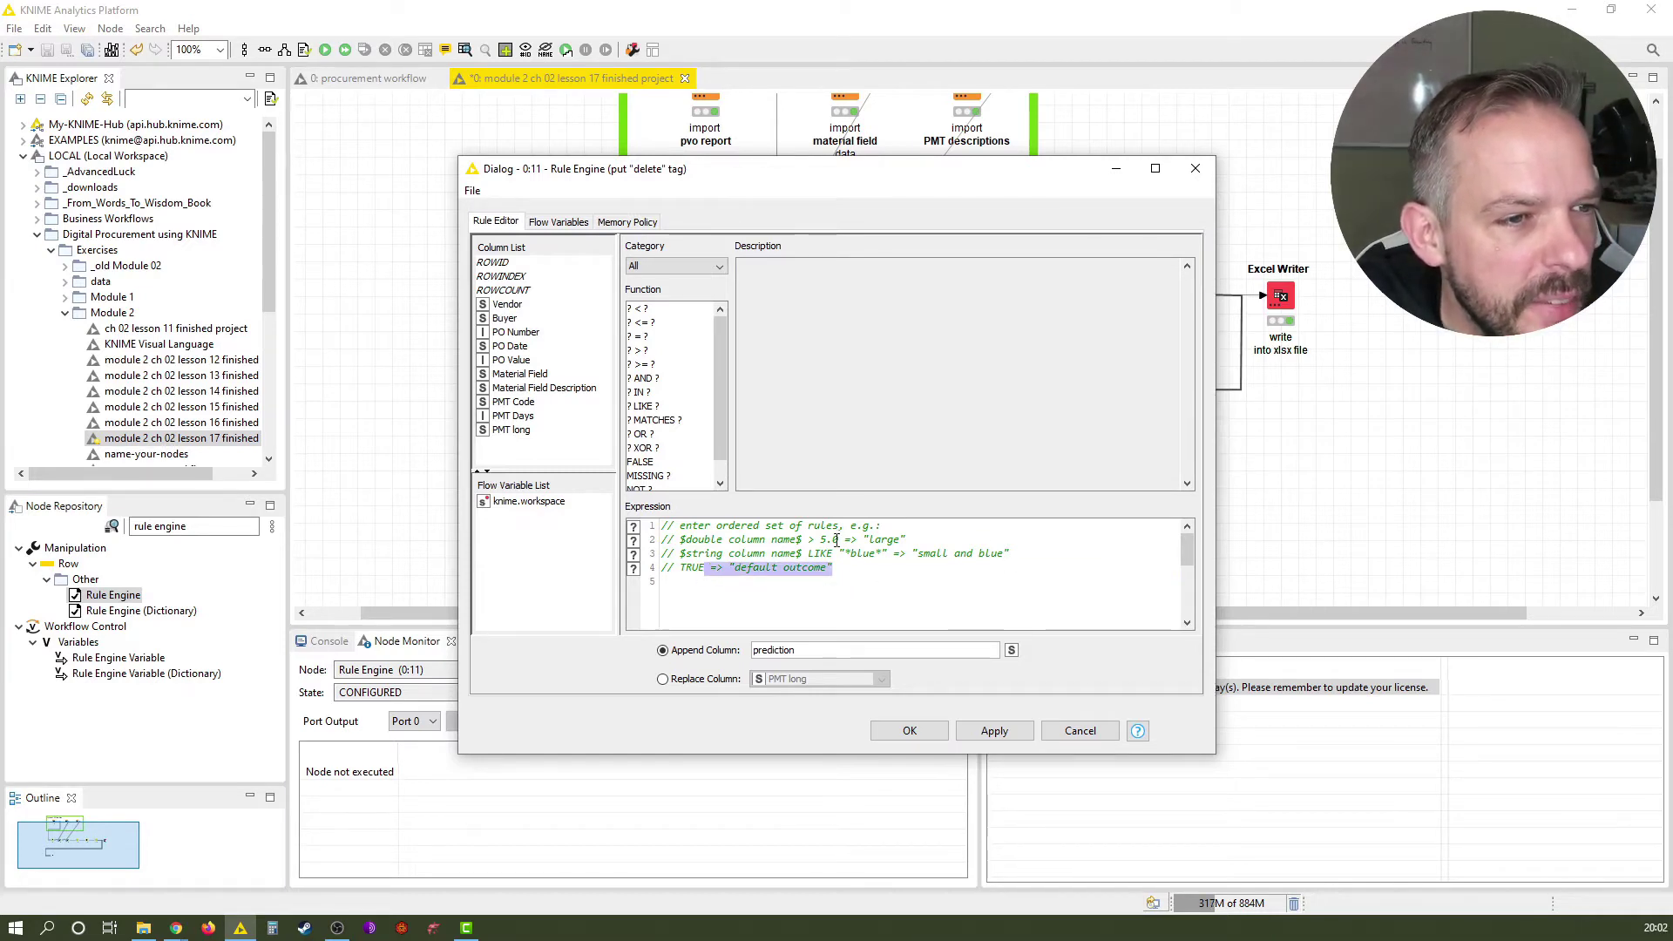
pyautogui.click(741, 567)
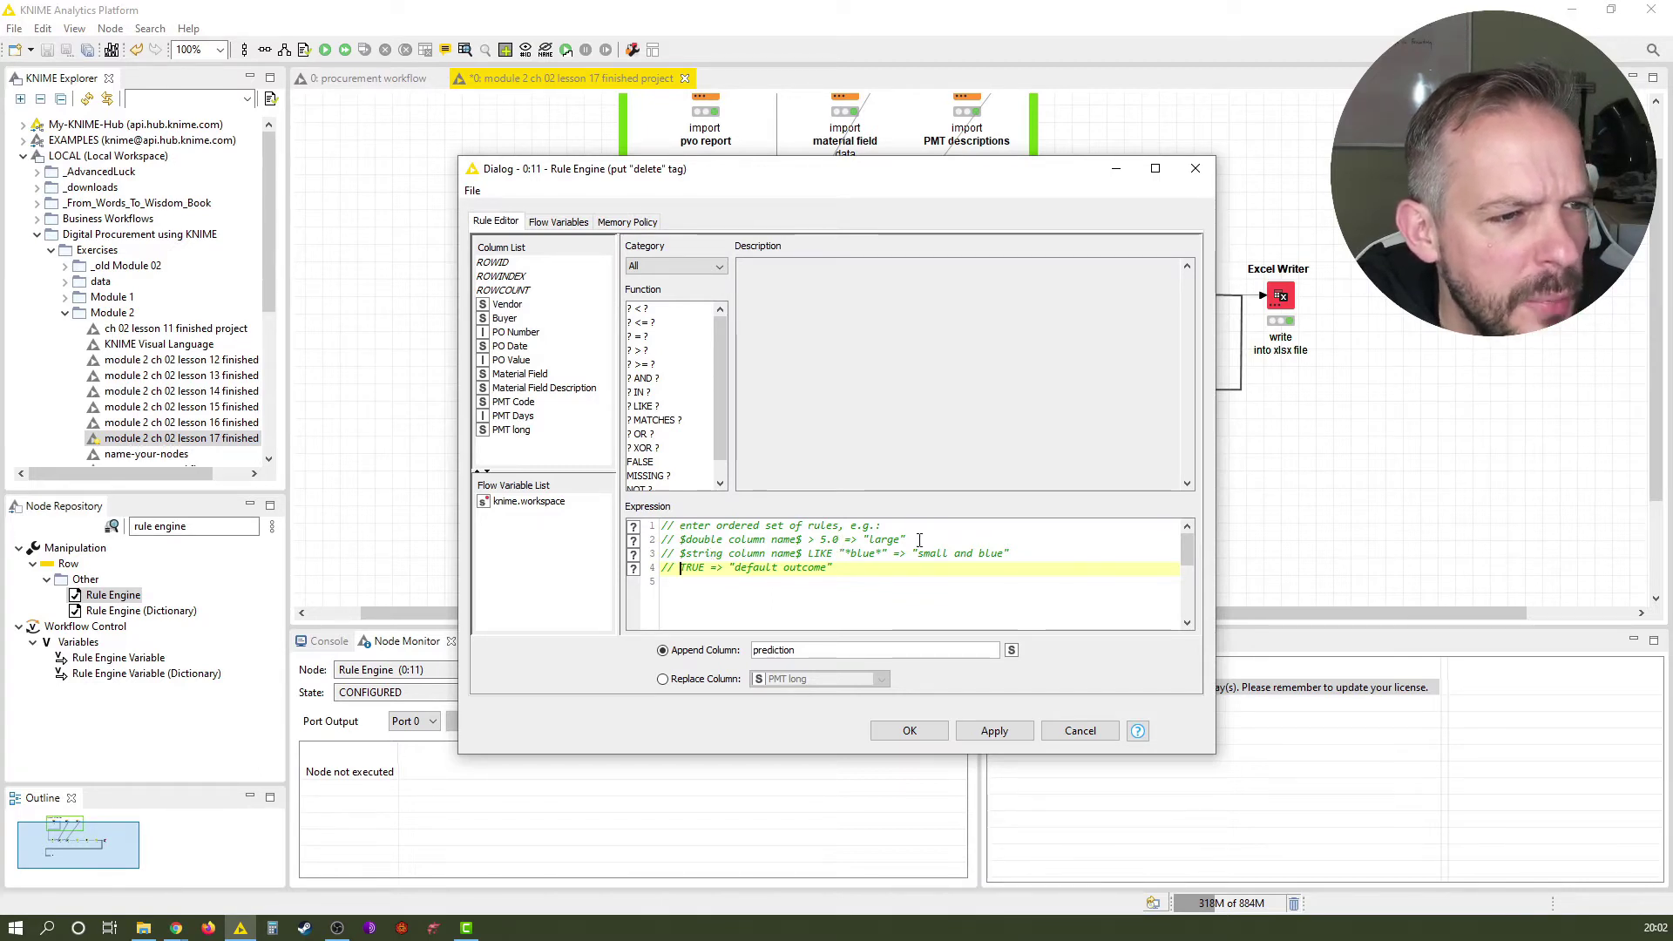
pyautogui.click(683, 567)
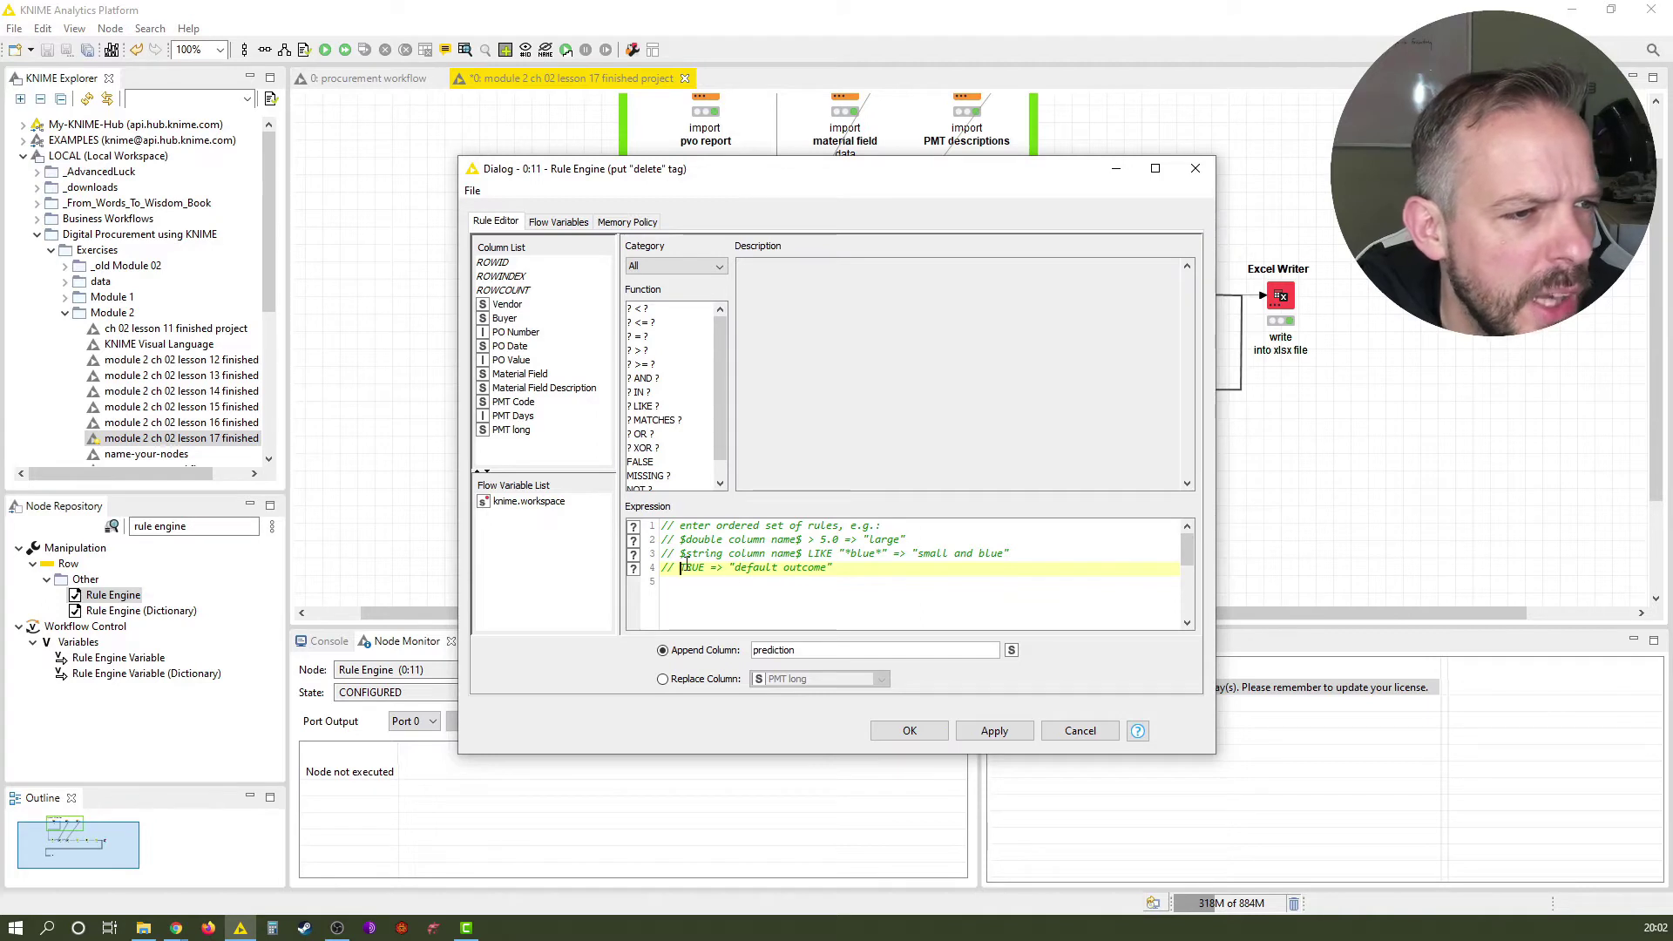
pyautogui.click(936, 575)
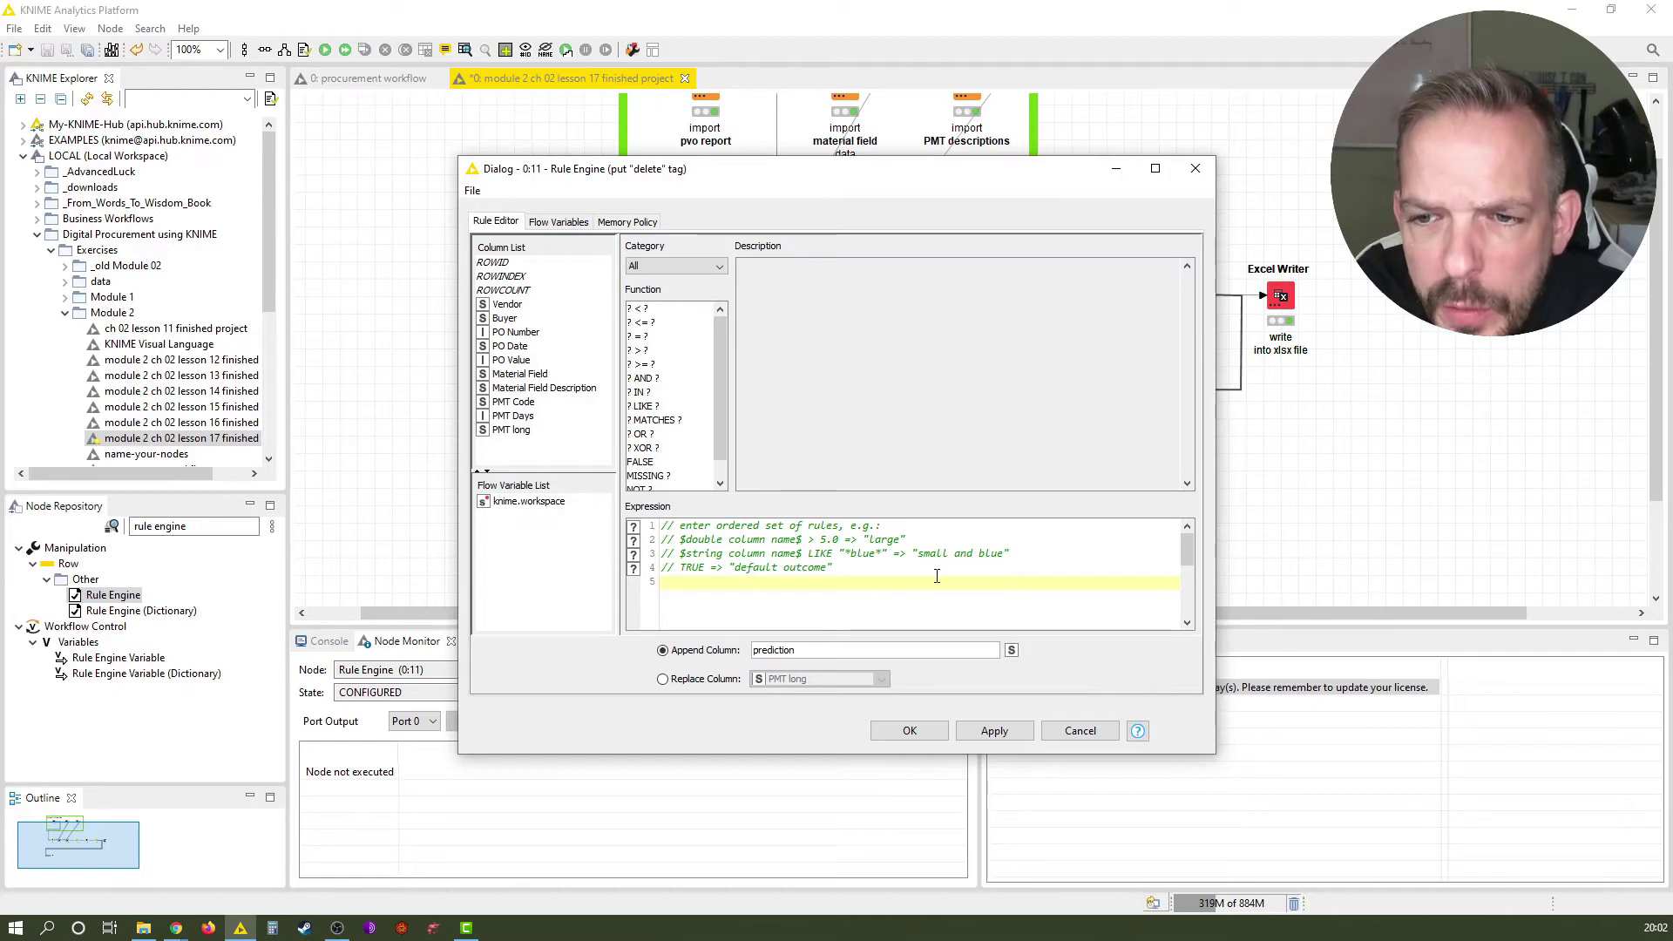
# Cancel the Rule Engine dialog and open the Column Resorter's output data table.
pyautogui.click(1080, 730)
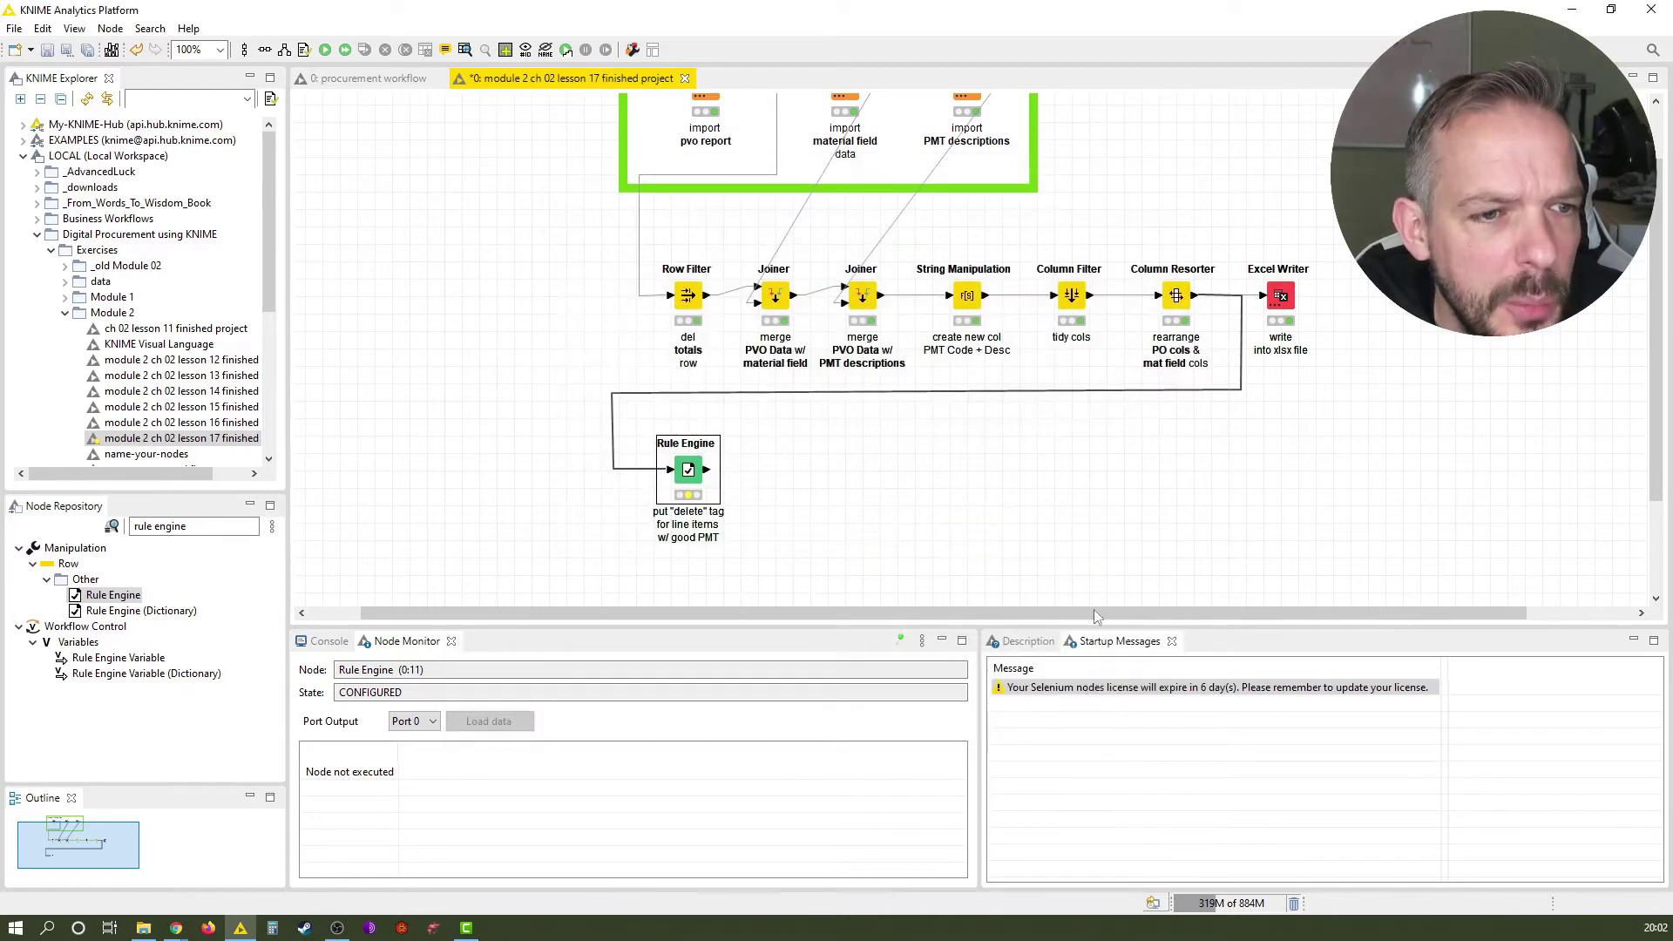
pyautogui.click(1160, 298)
pyautogui.rightClick(1160, 299)
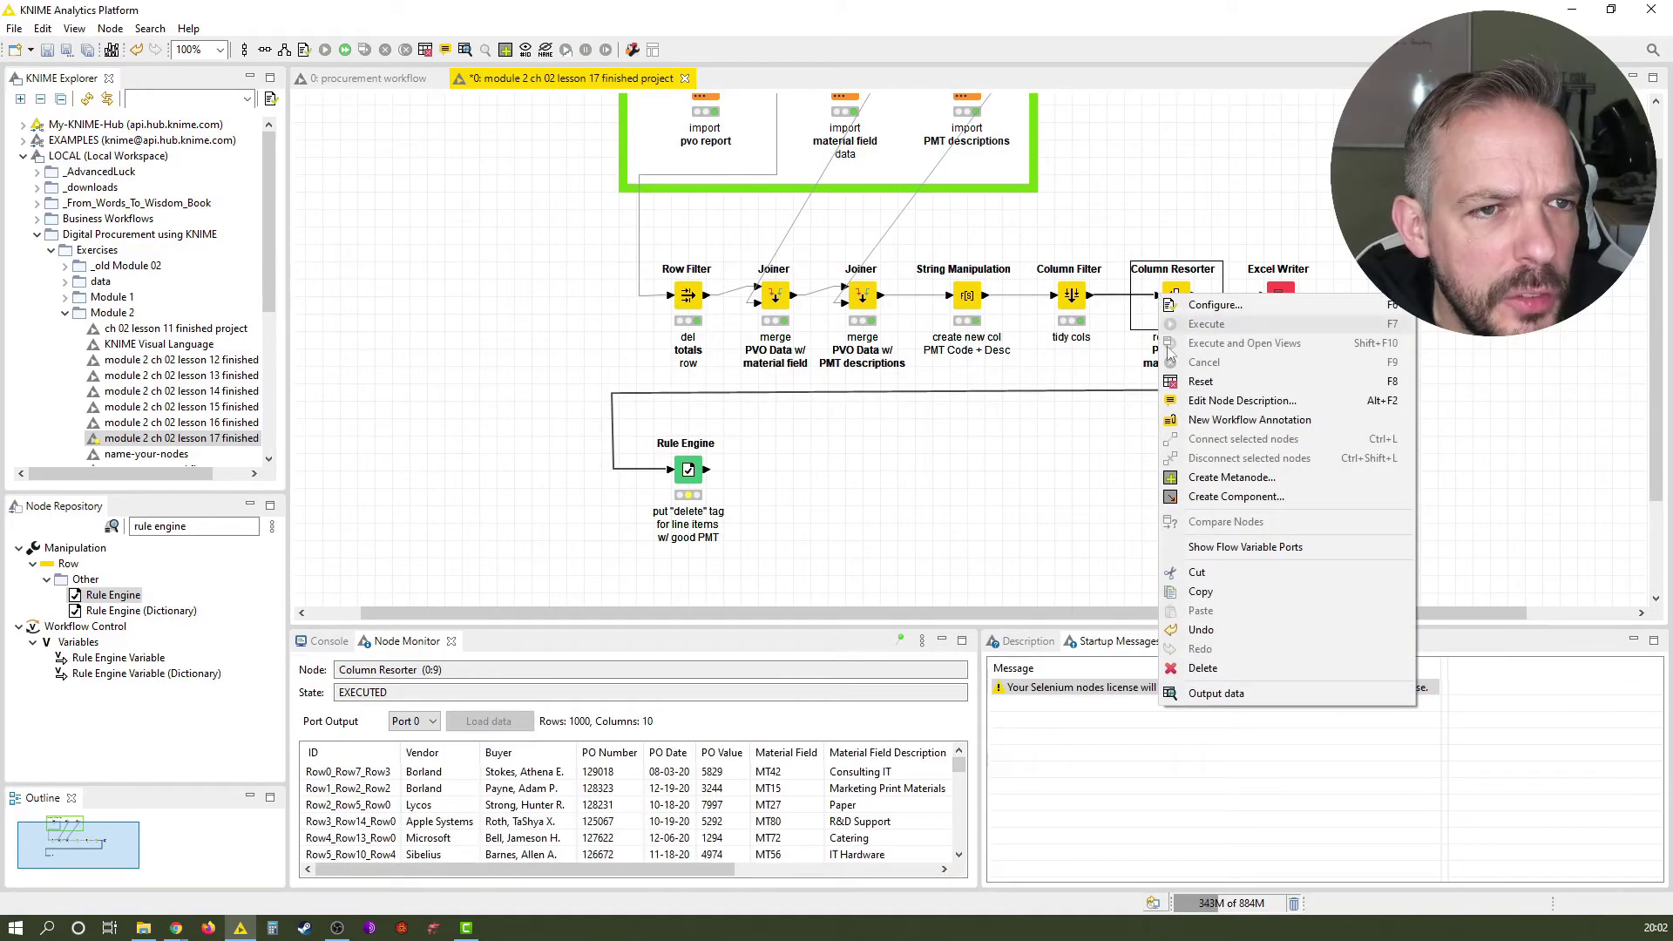
pyautogui.click(1220, 692)
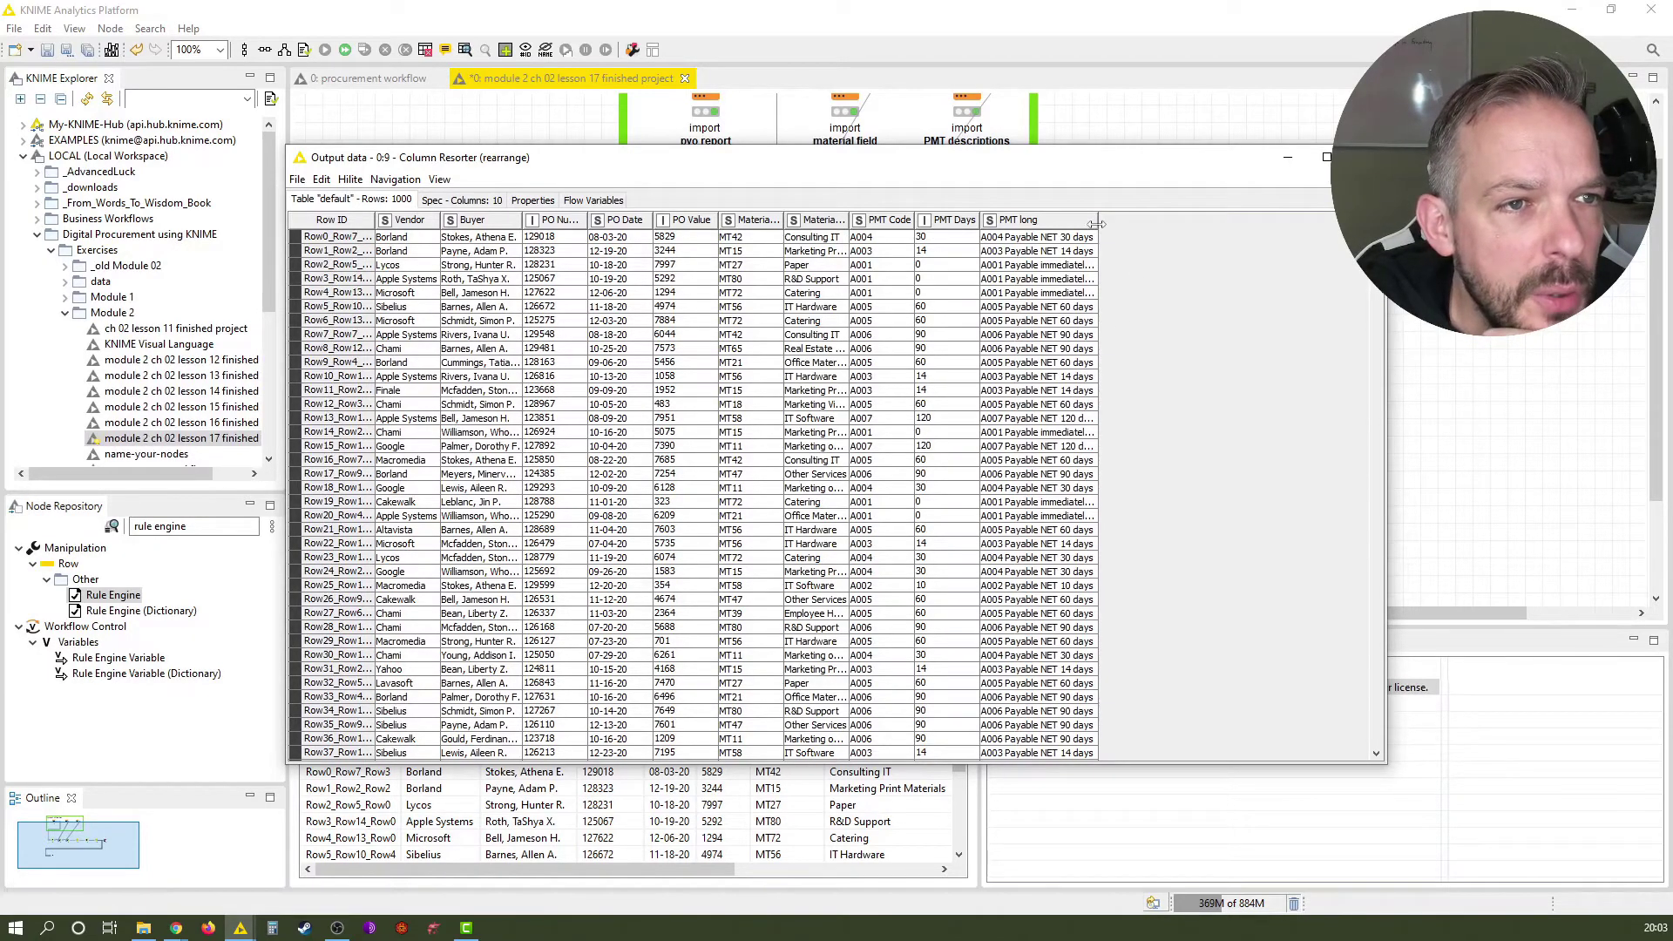
# Widen the PMT long column to read its full text, then close the output table.
pyautogui.moveTo(1096, 223); pyautogui.dragTo(1233, 224)
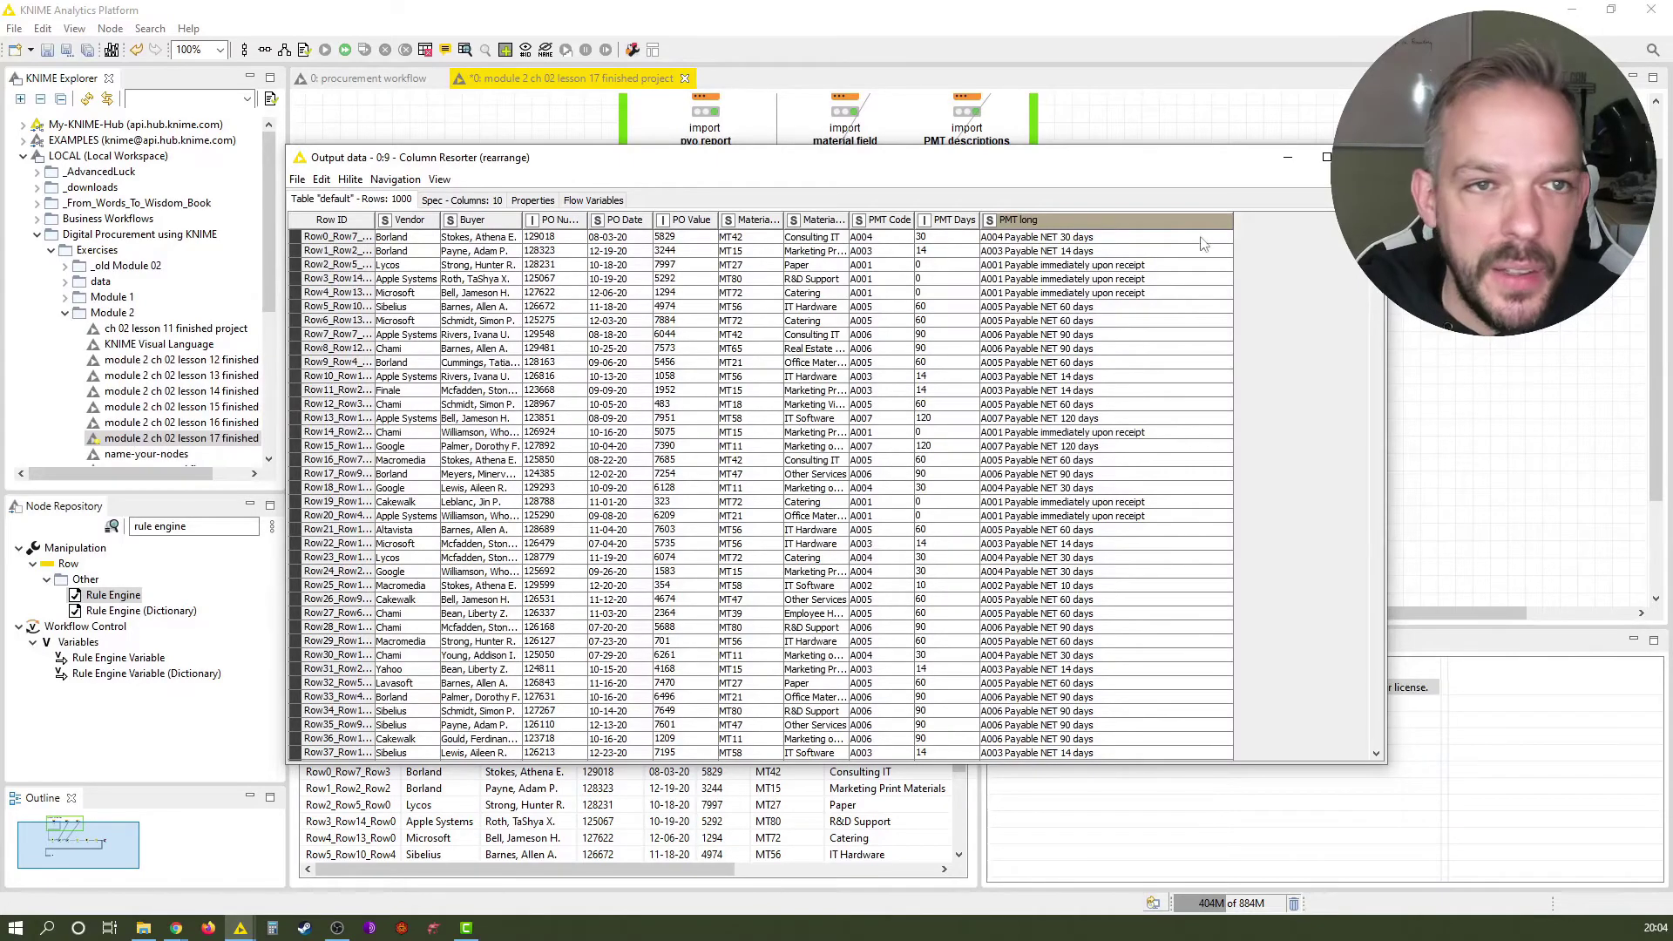
pyautogui.click(1365, 156)
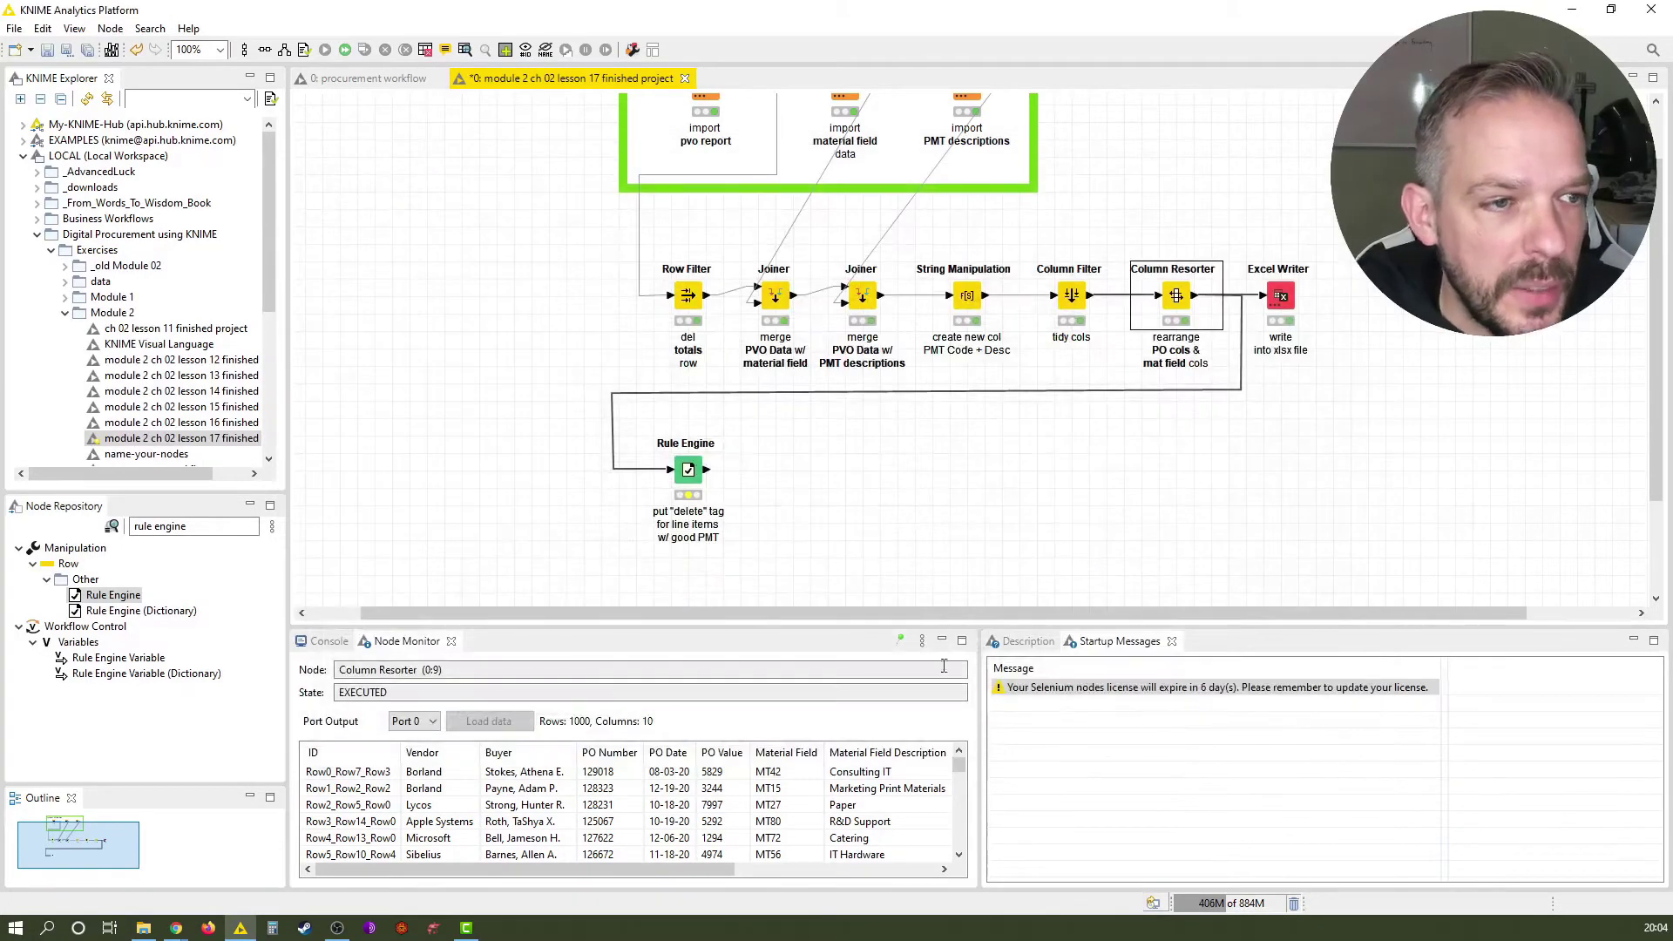
# Reopen Rule Engine and write: PMT Code LIKE "A005" OR "A006" OR "A007" => "delete".
pyautogui.click(691, 470)
pyautogui.doubleClick(688, 470)
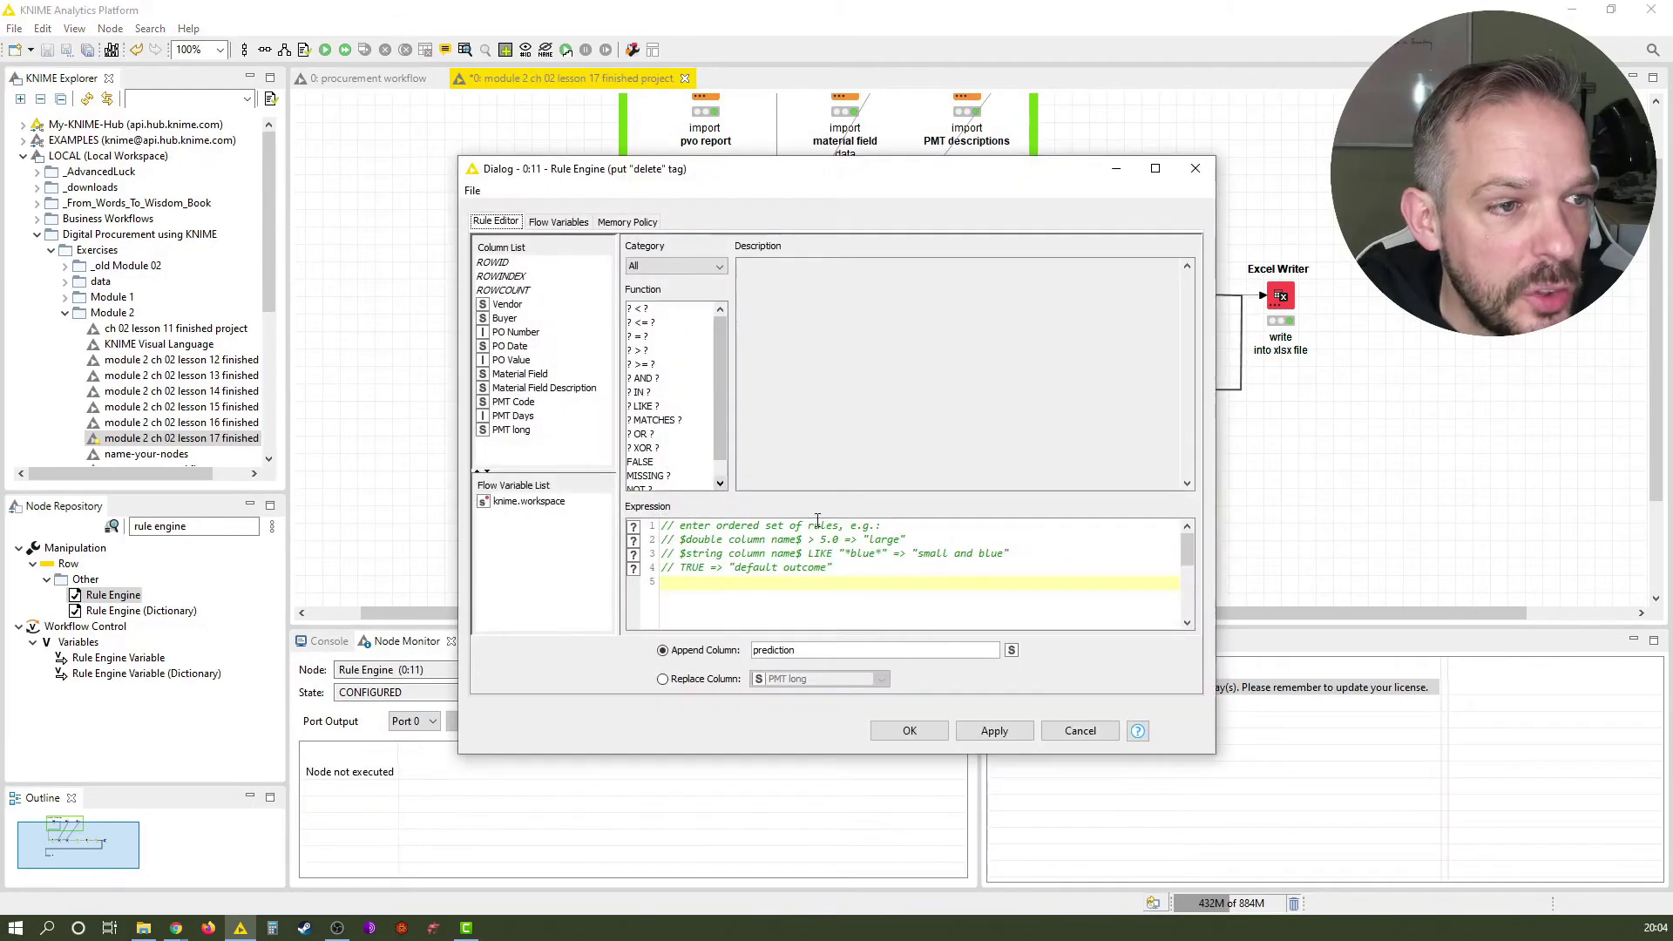
pyautogui.doubleClick(522, 403)
pyautogui.write('LIKE')
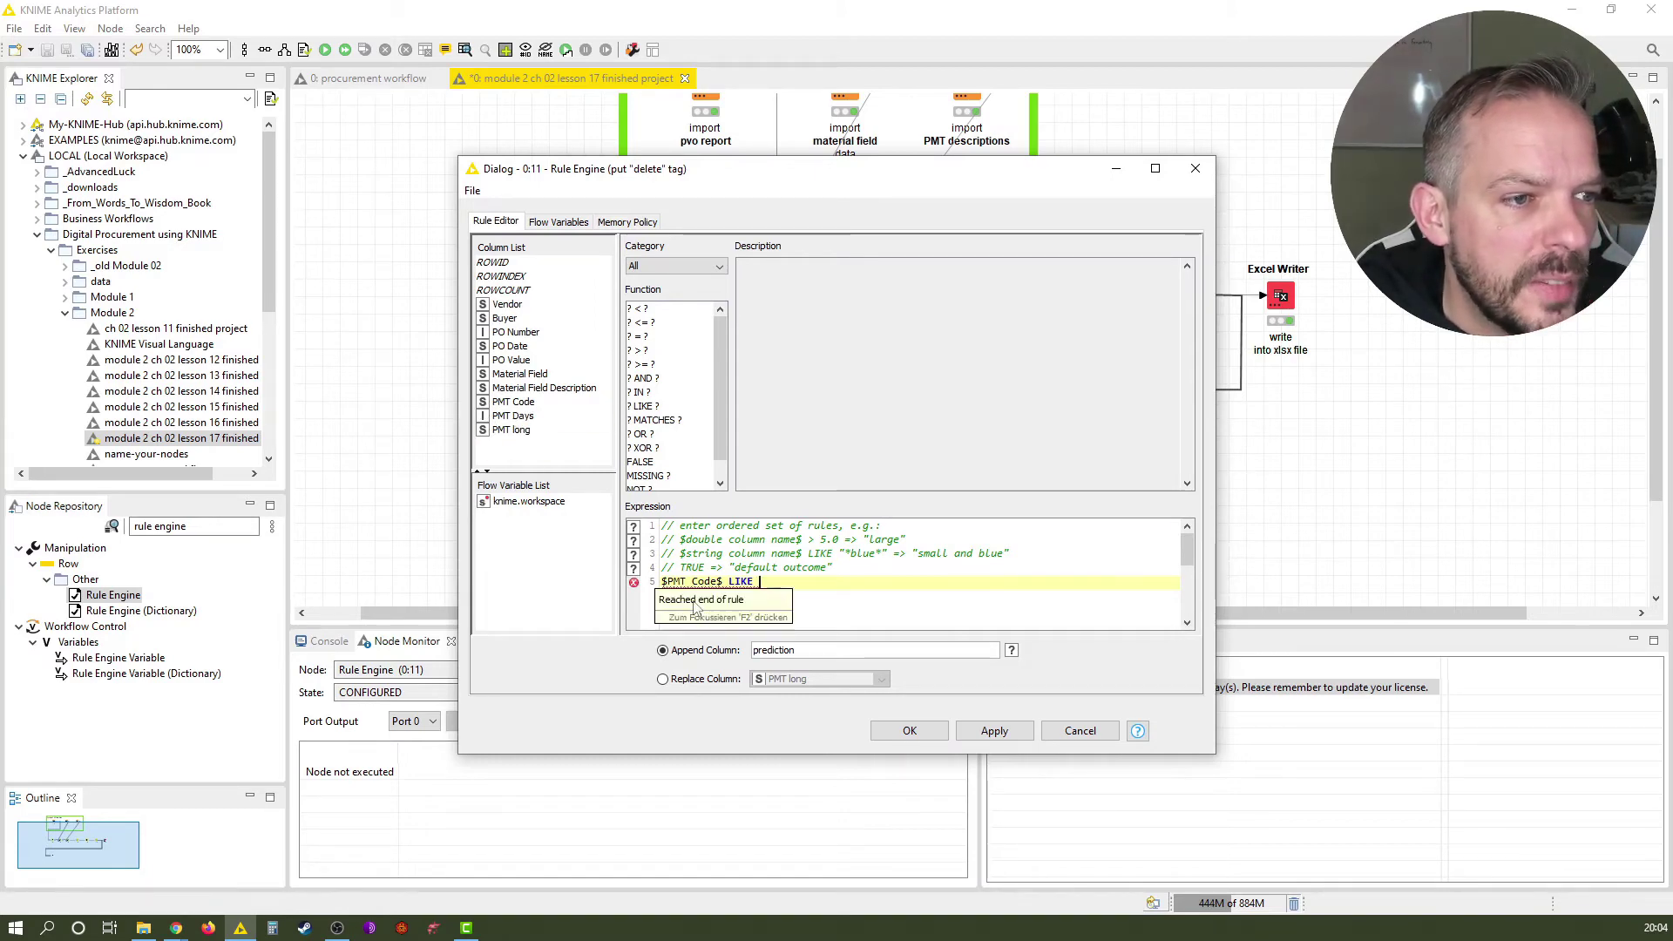
pyautogui.write('"A005"')
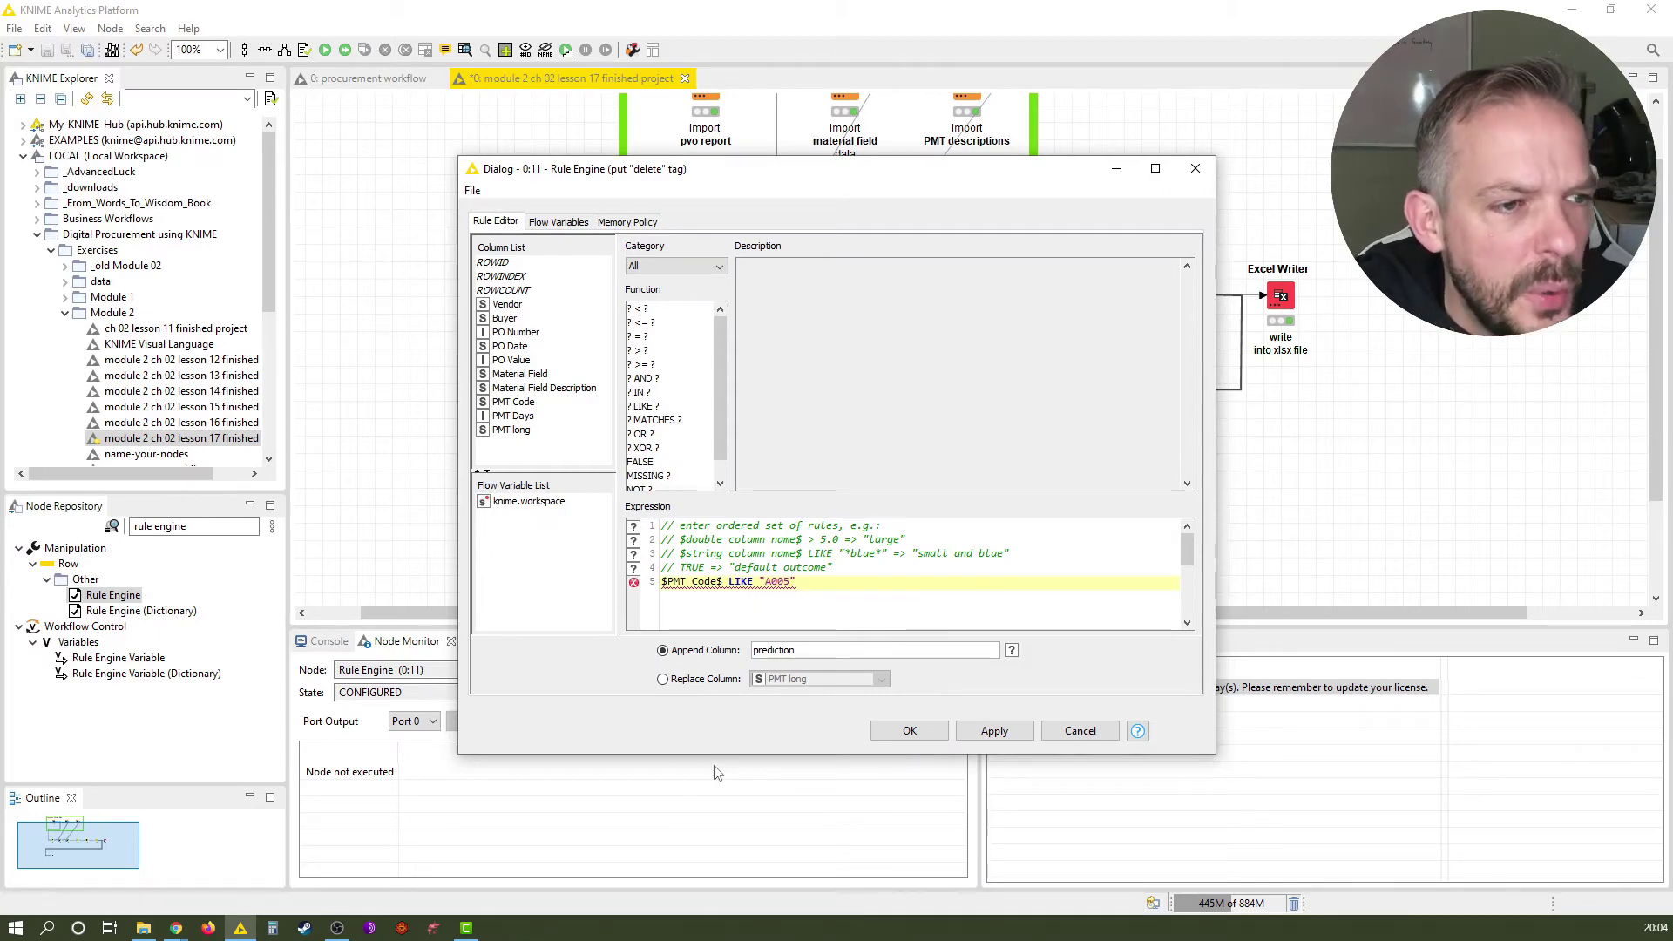
pyautogui.write(' OR')
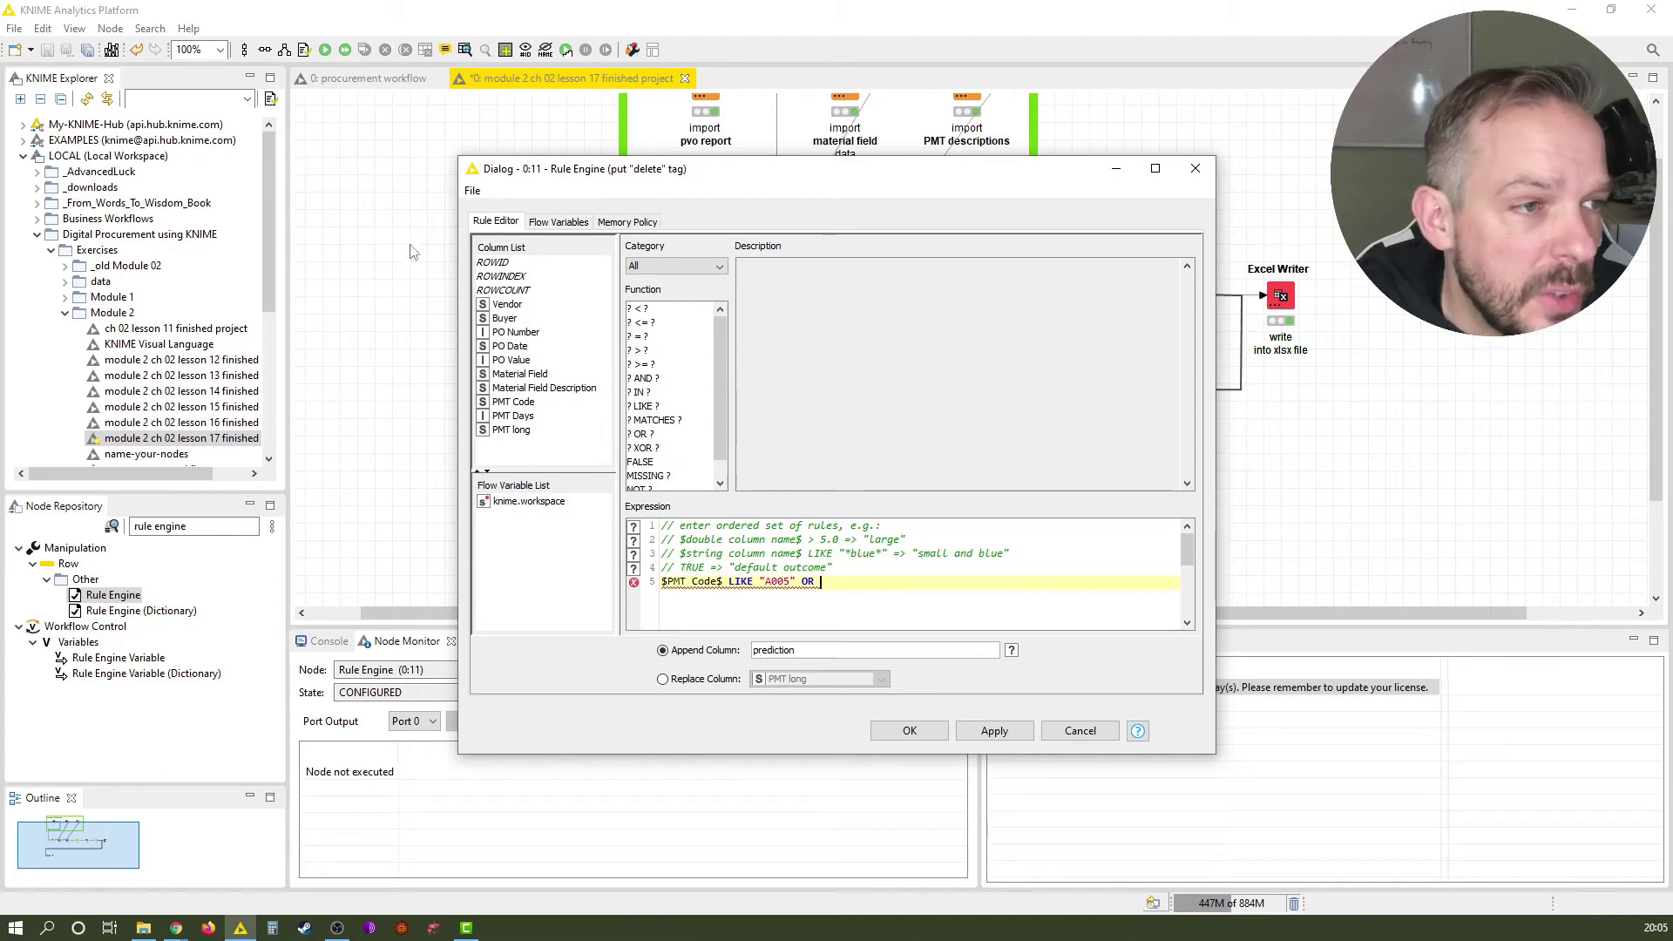
pyautogui.doubleClick(513, 402)
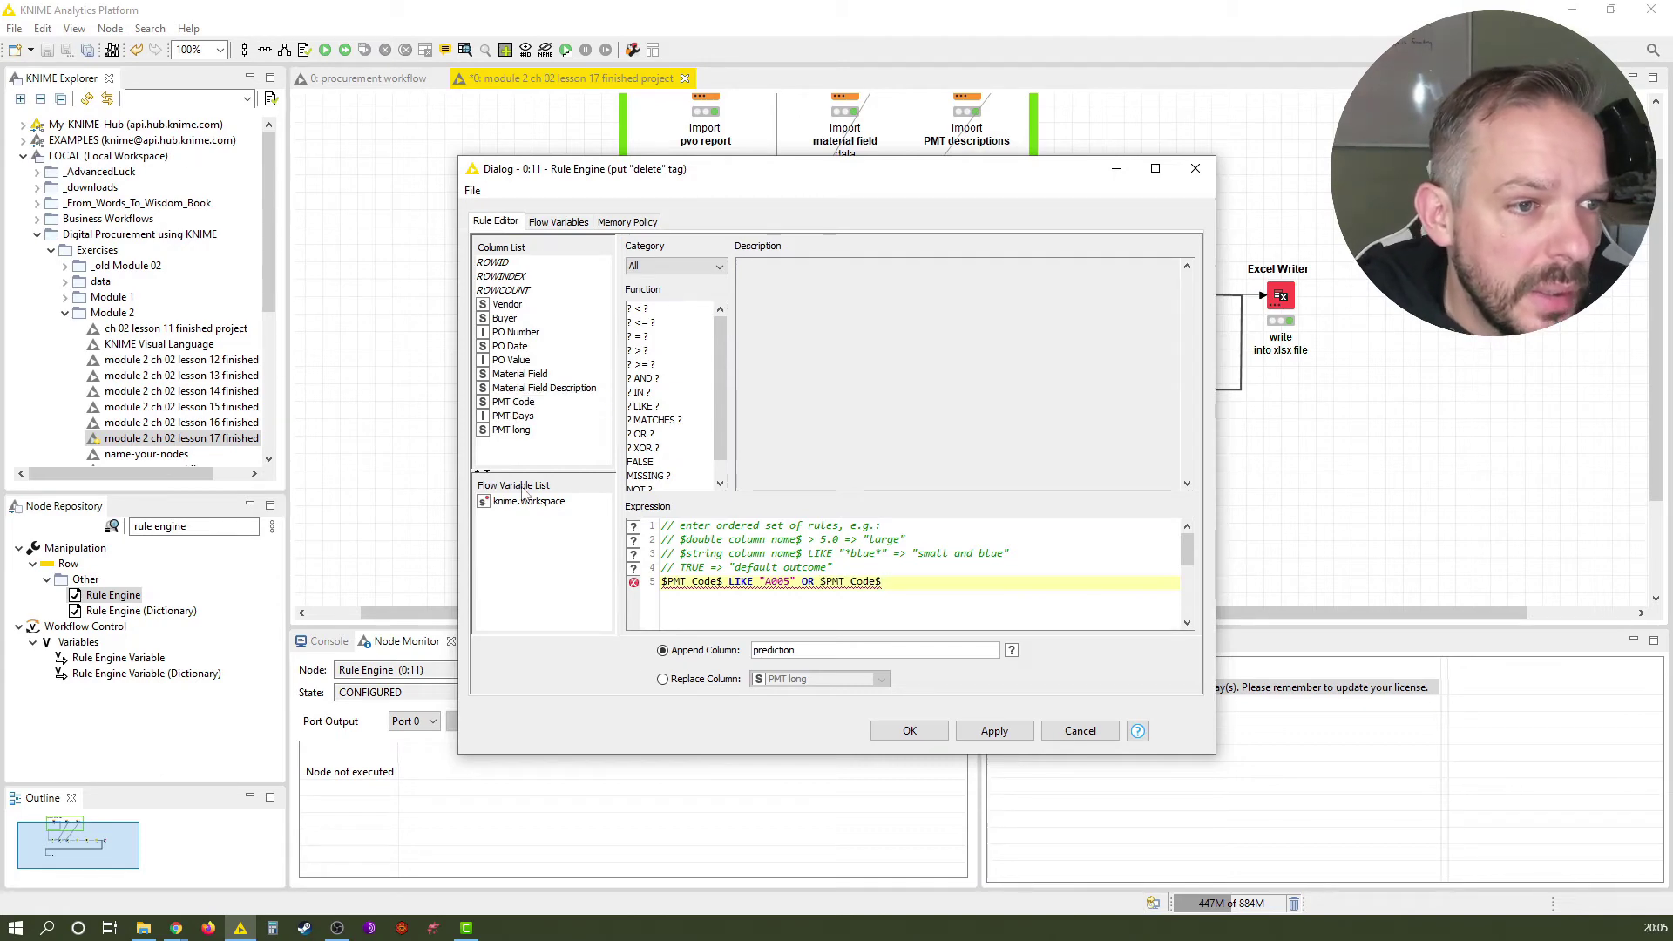
pyautogui.write('LIKE "A006" OR')
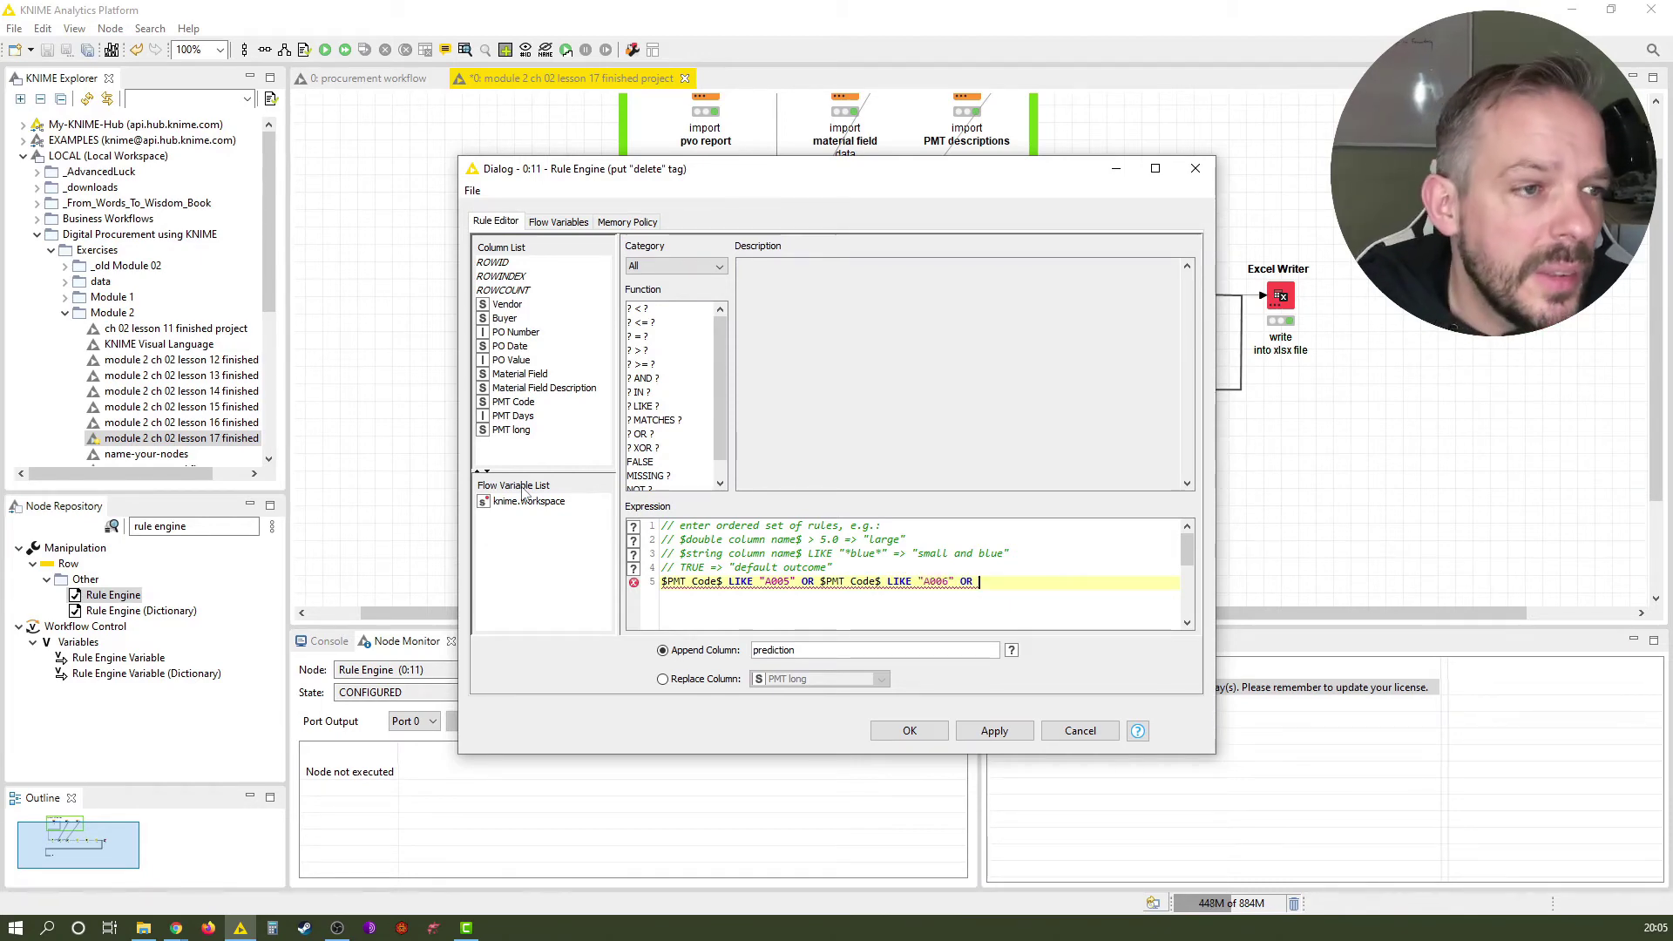
pyautogui.doubleClick(510, 403)
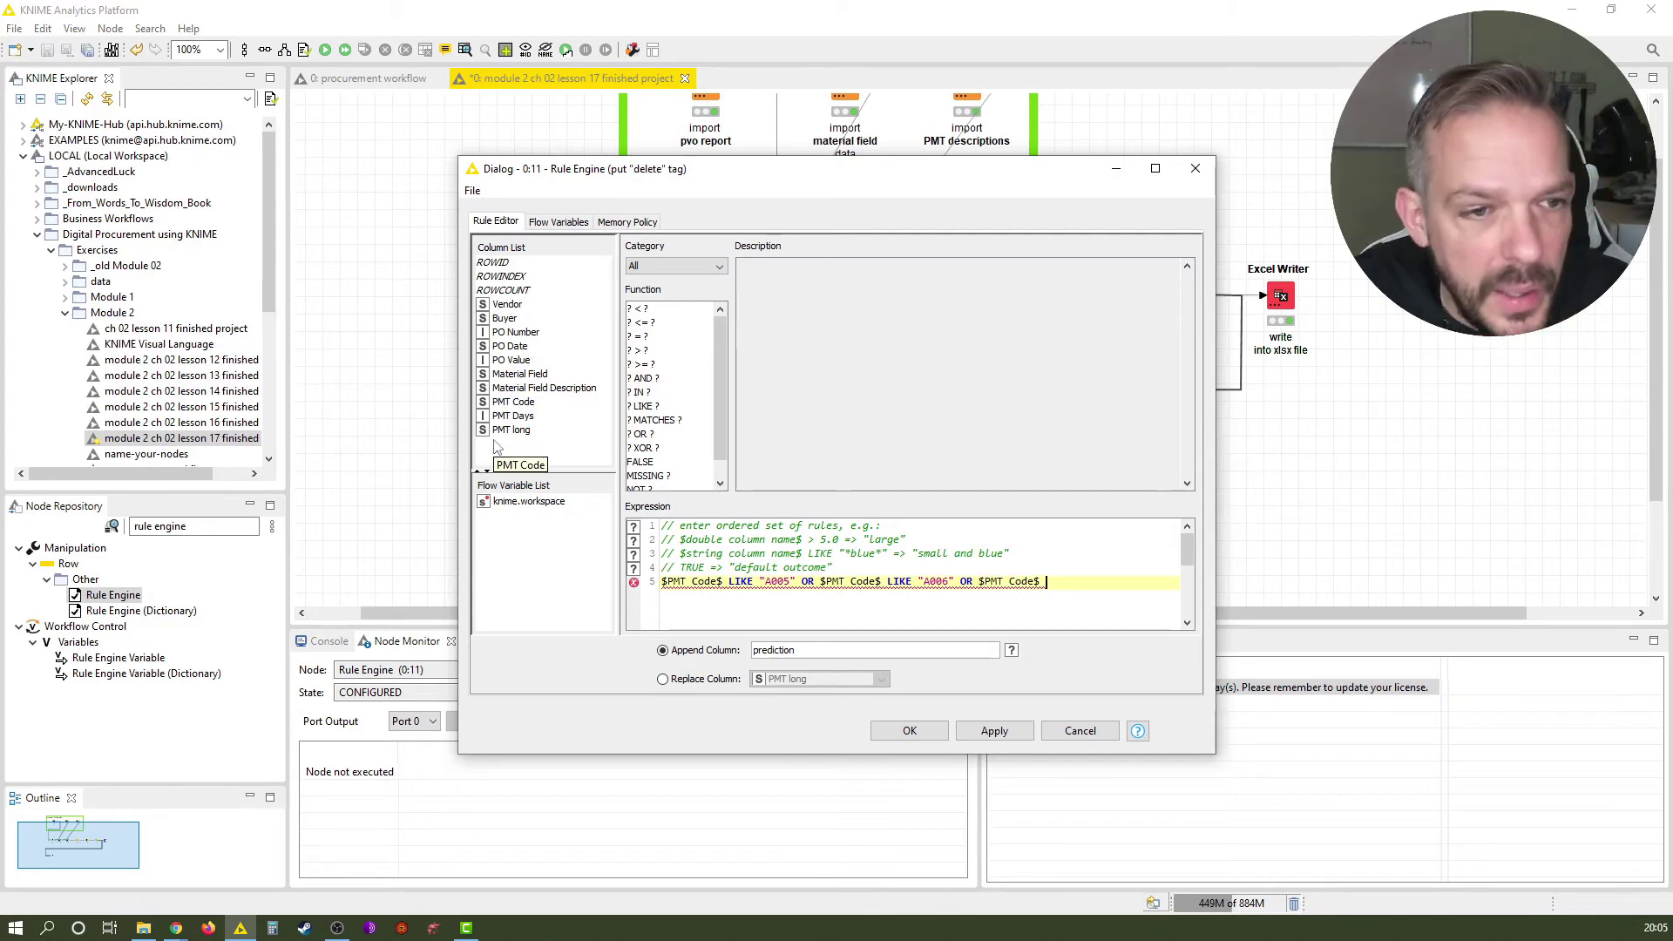
pyautogui.write('LIKE ')
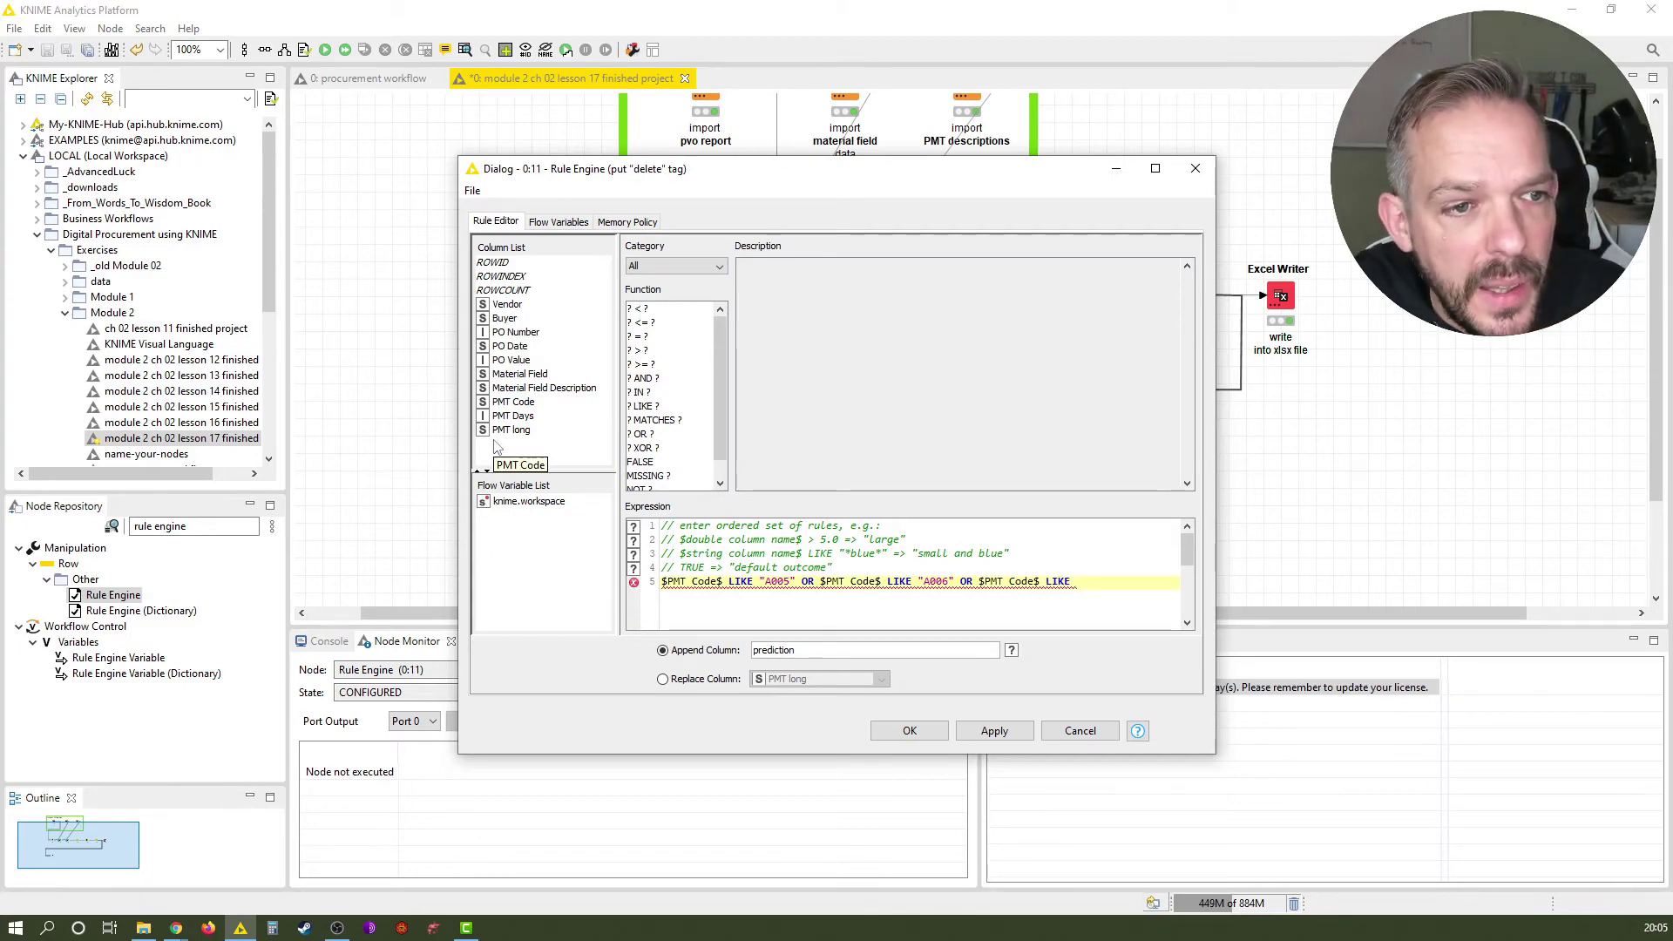
pyautogui.write('"A007"')
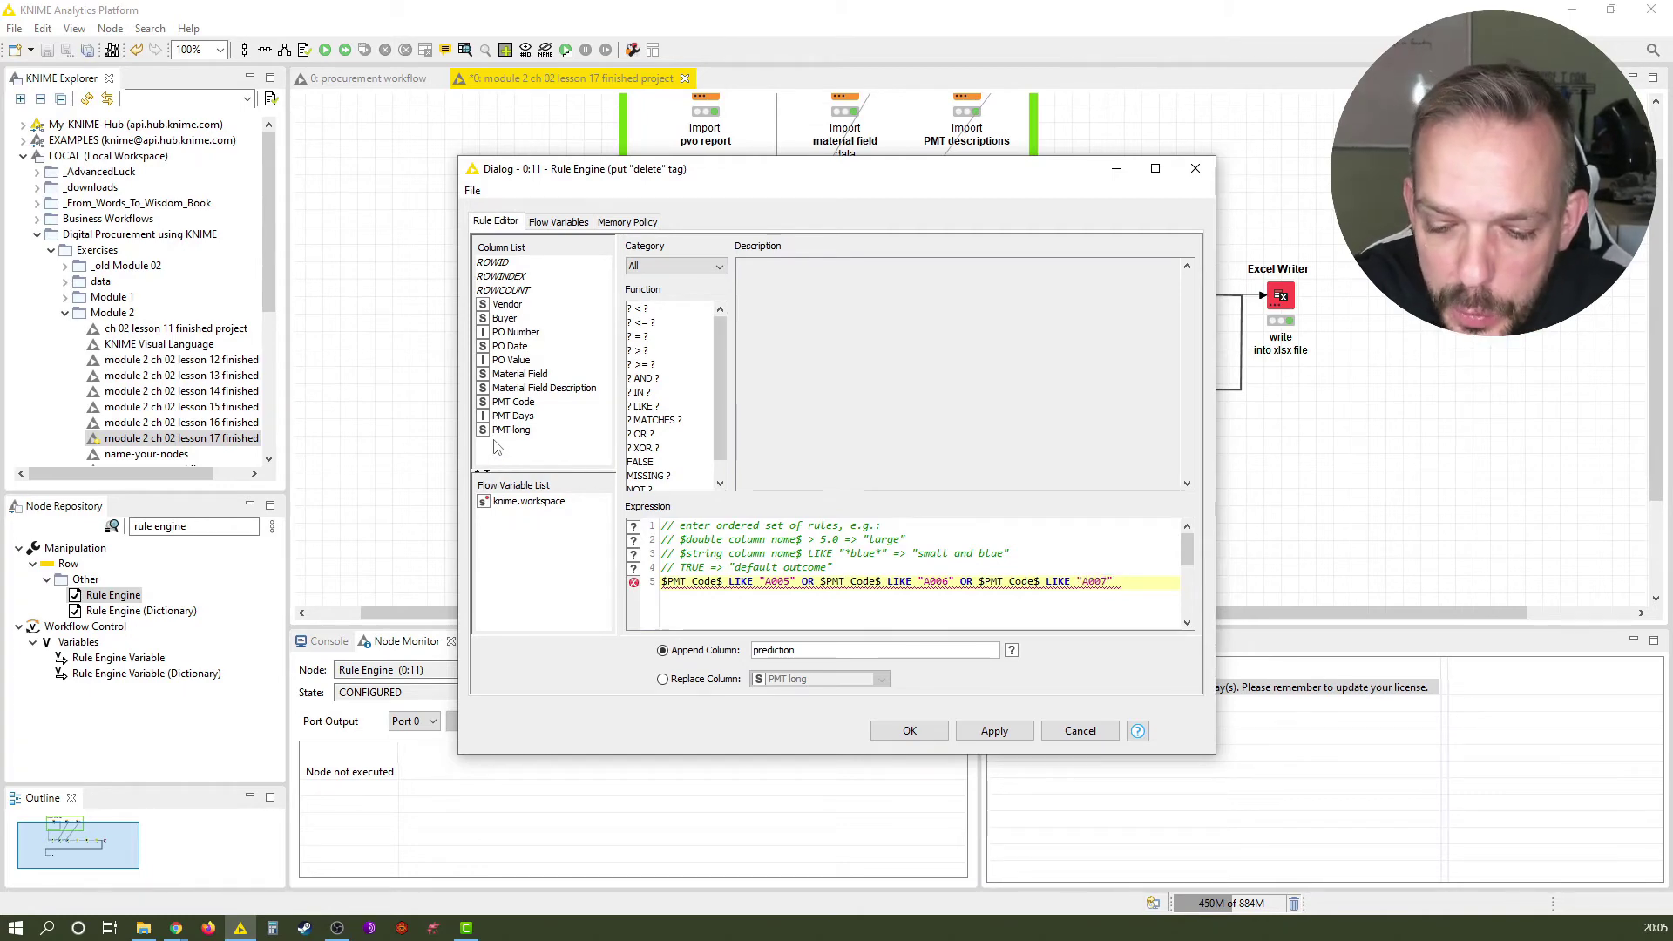
pyautogui.write(' =>')
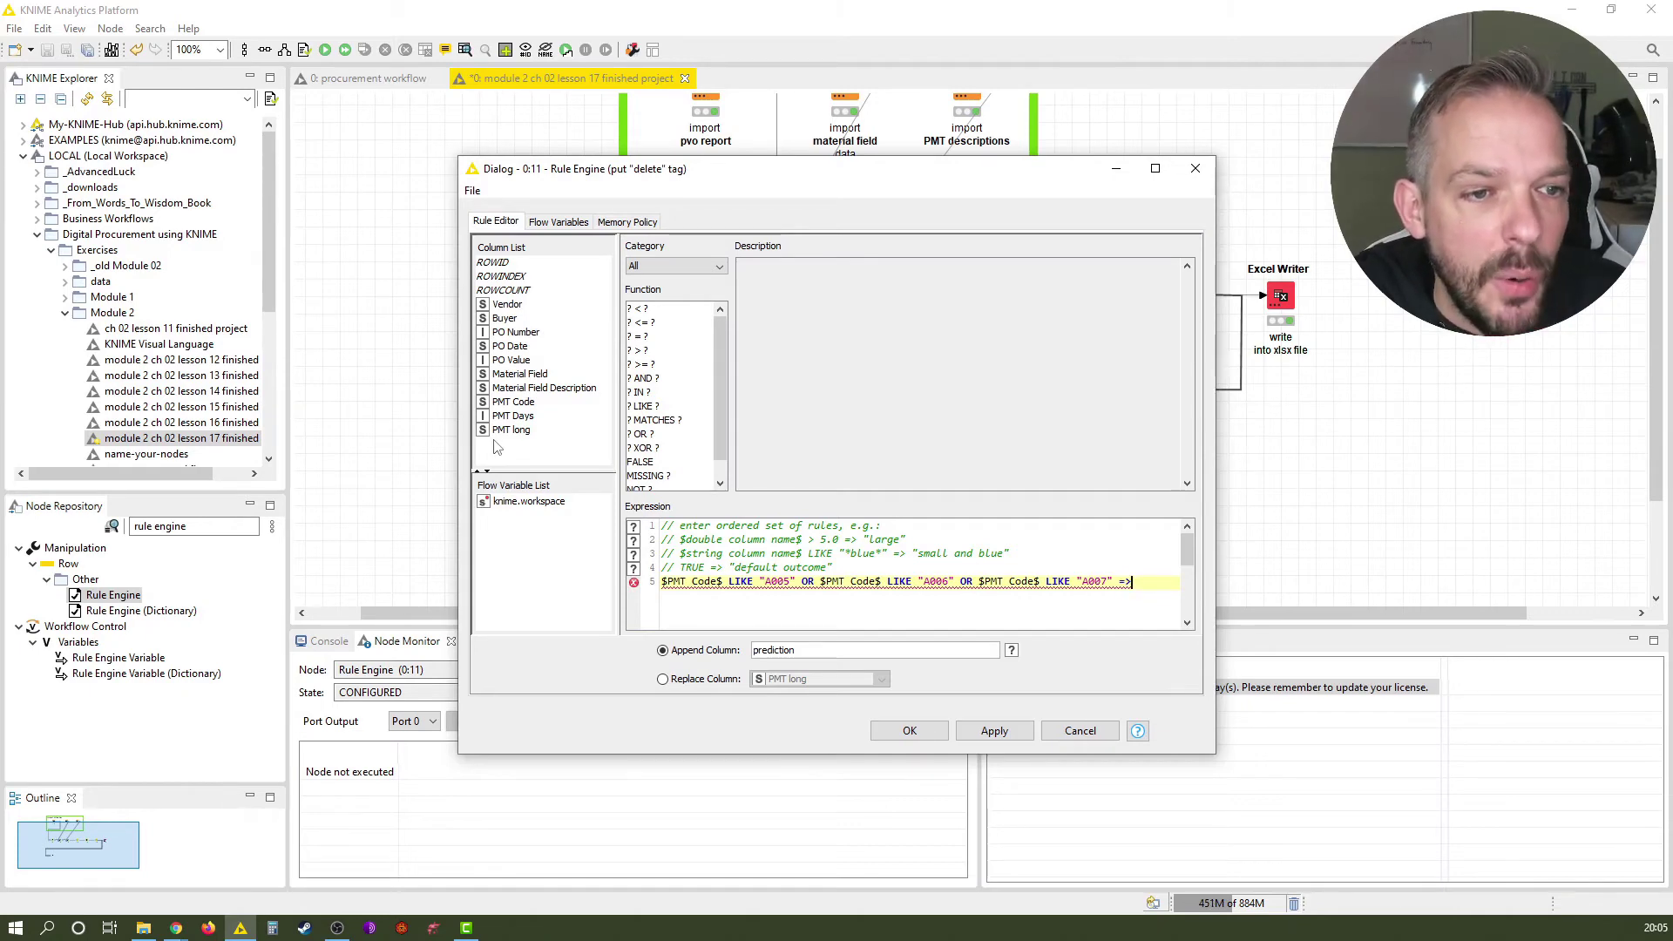
pyautogui.write(' "delete"')
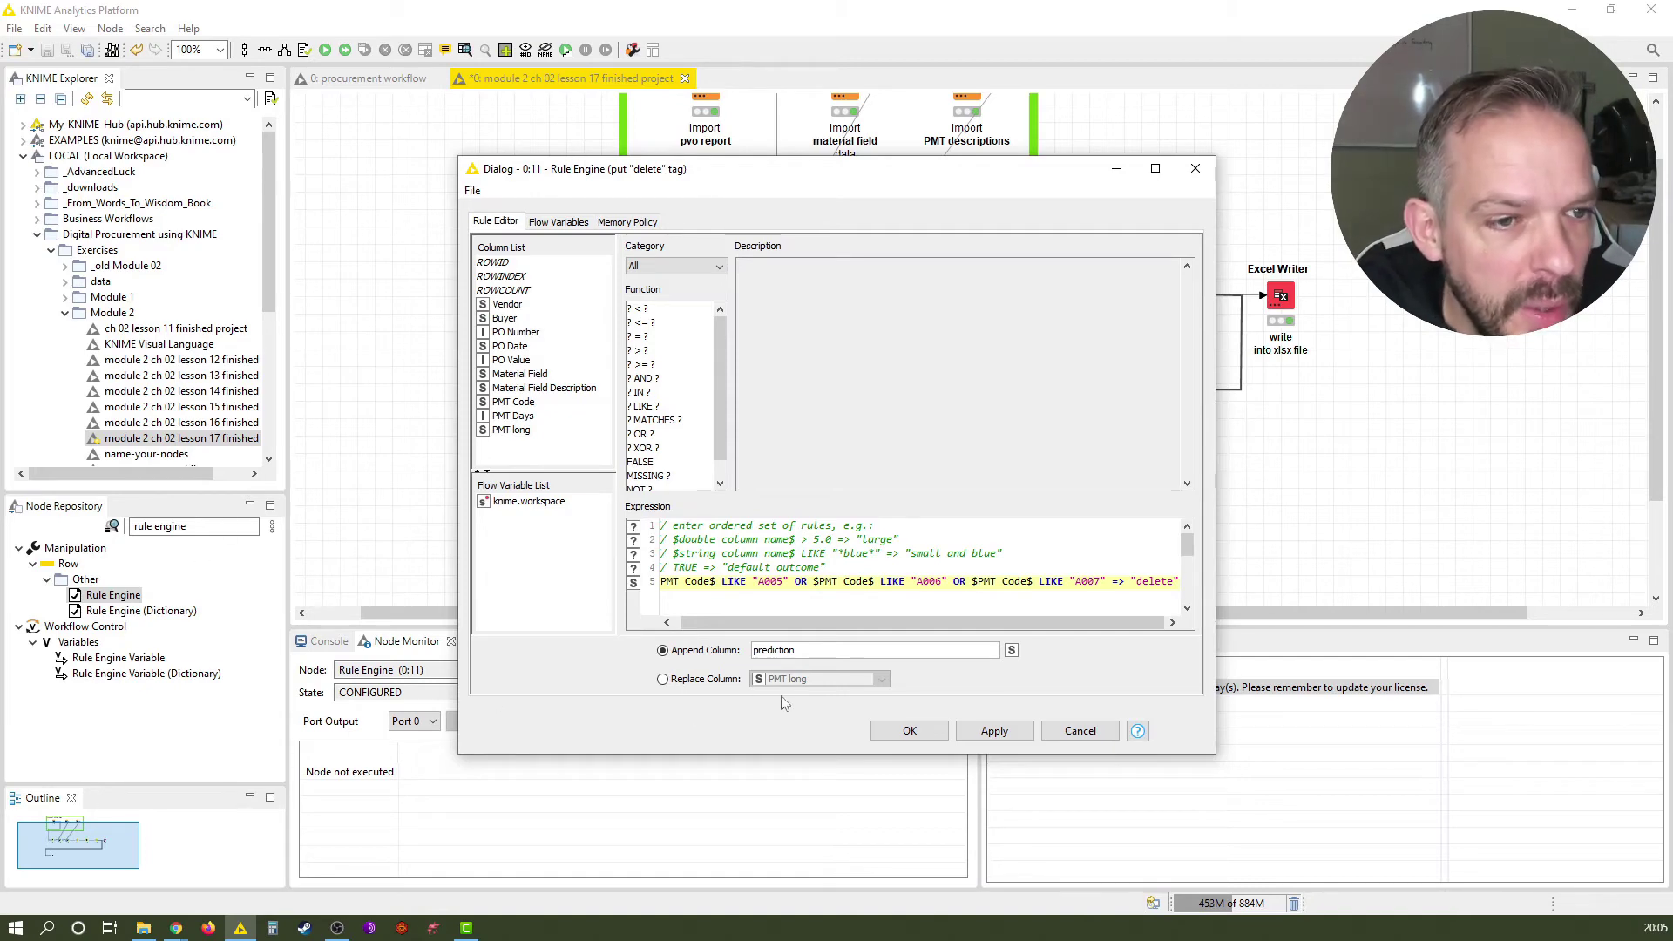
# Rename the appended column from 'prediction' to 'delete tag'.
pyautogui.doubleClick(809, 653)
pyautogui.write('delete tag')
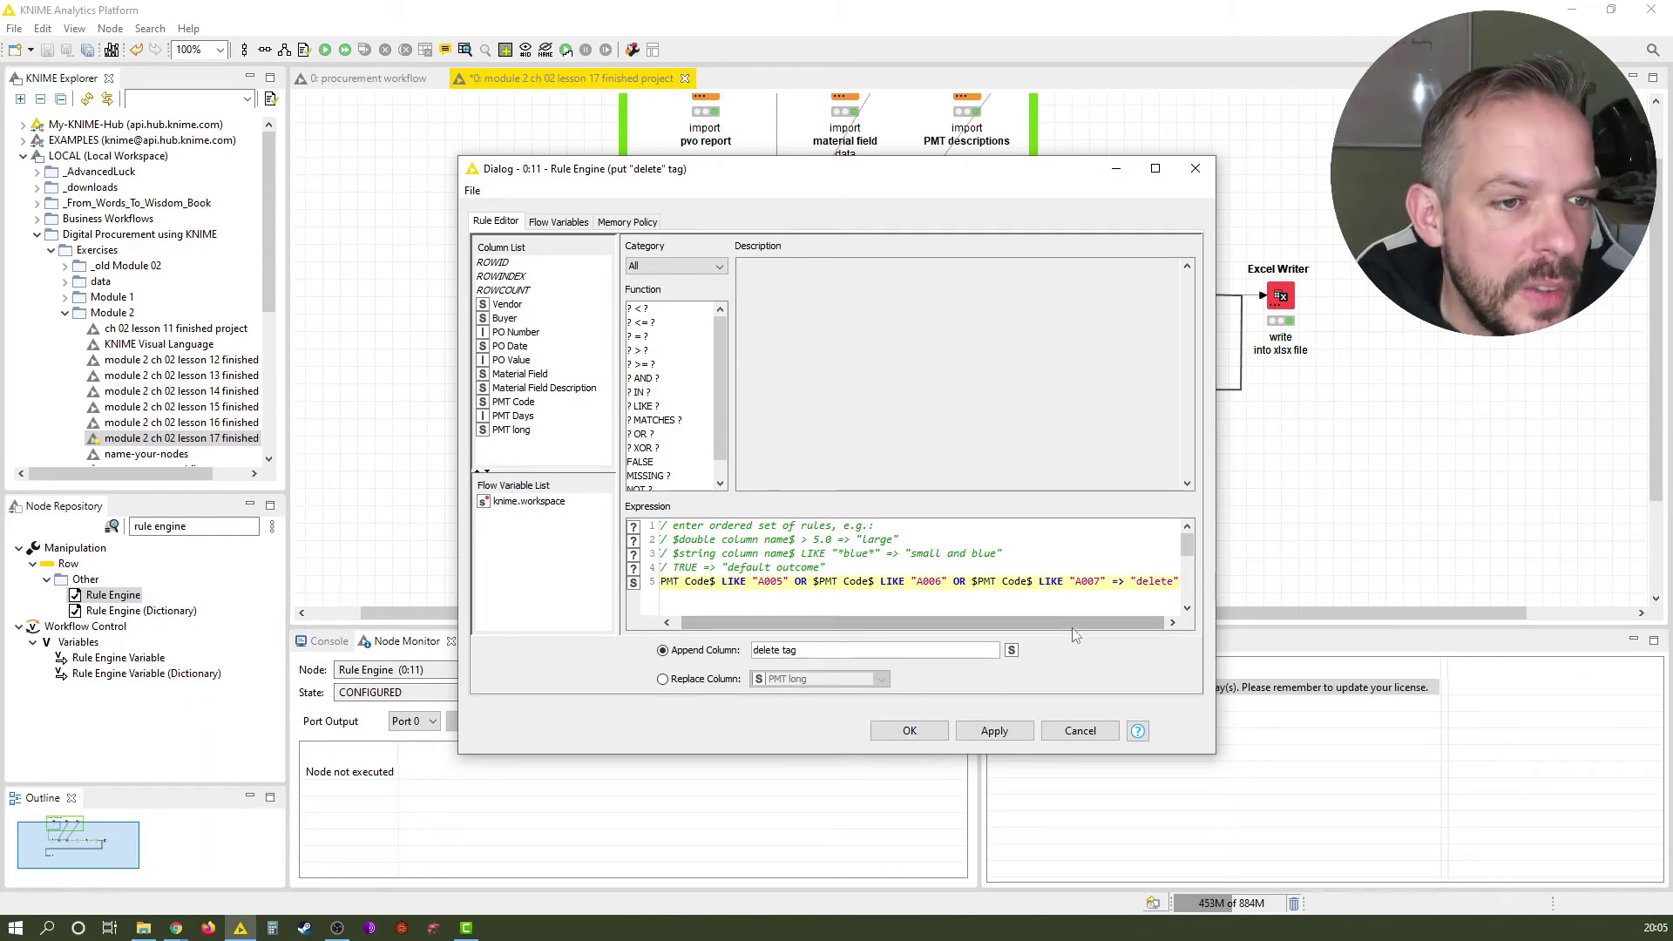
pyautogui.moveTo(1071, 623); pyautogui.dragTo(986, 640)
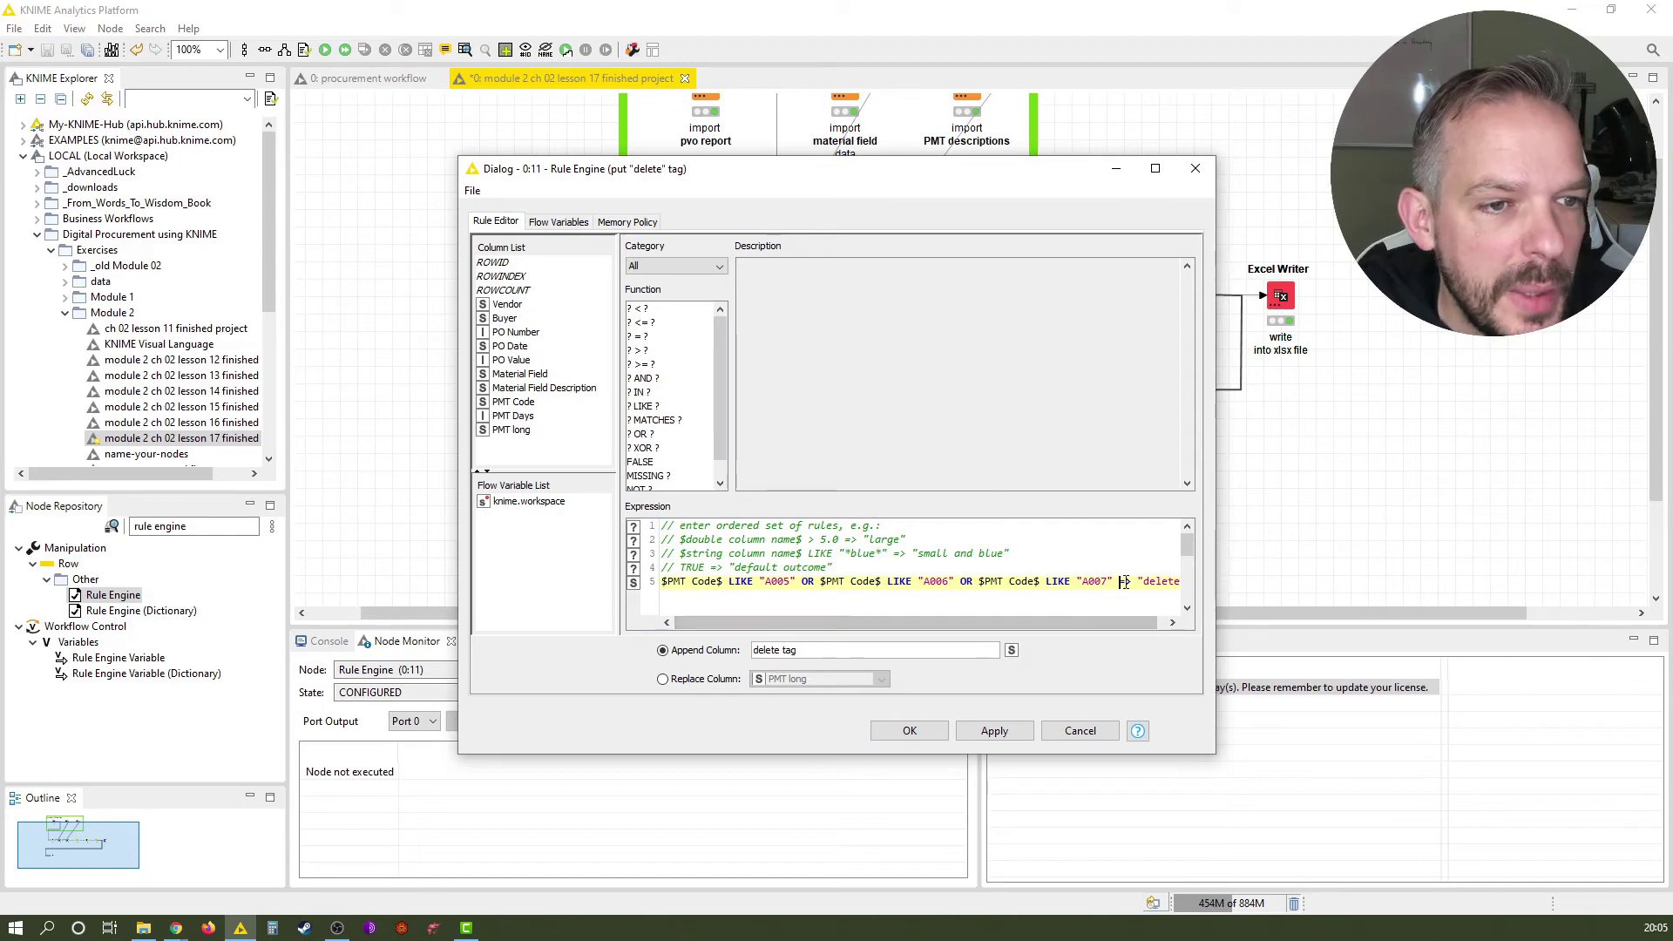
# Remove the "delete" outcome, dismiss the missing-outcome warning, and restore => "delete".
pyautogui.moveTo(1113, 581); pyautogui.dragTo(1218, 588)
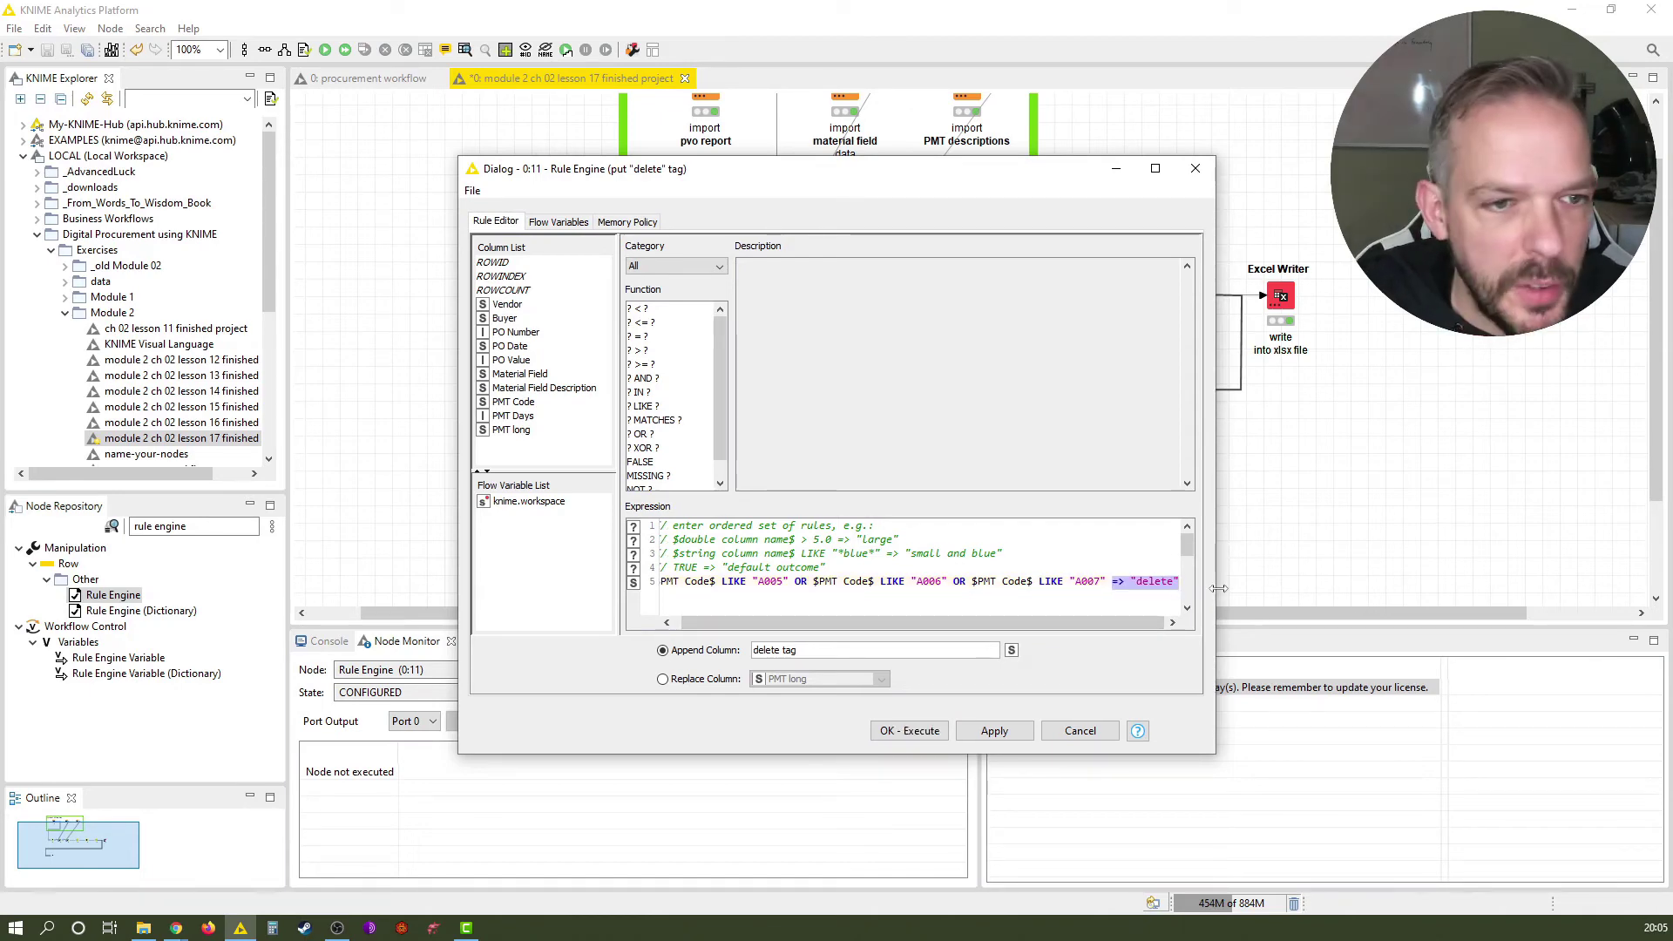
pyautogui.press('BackSpace')
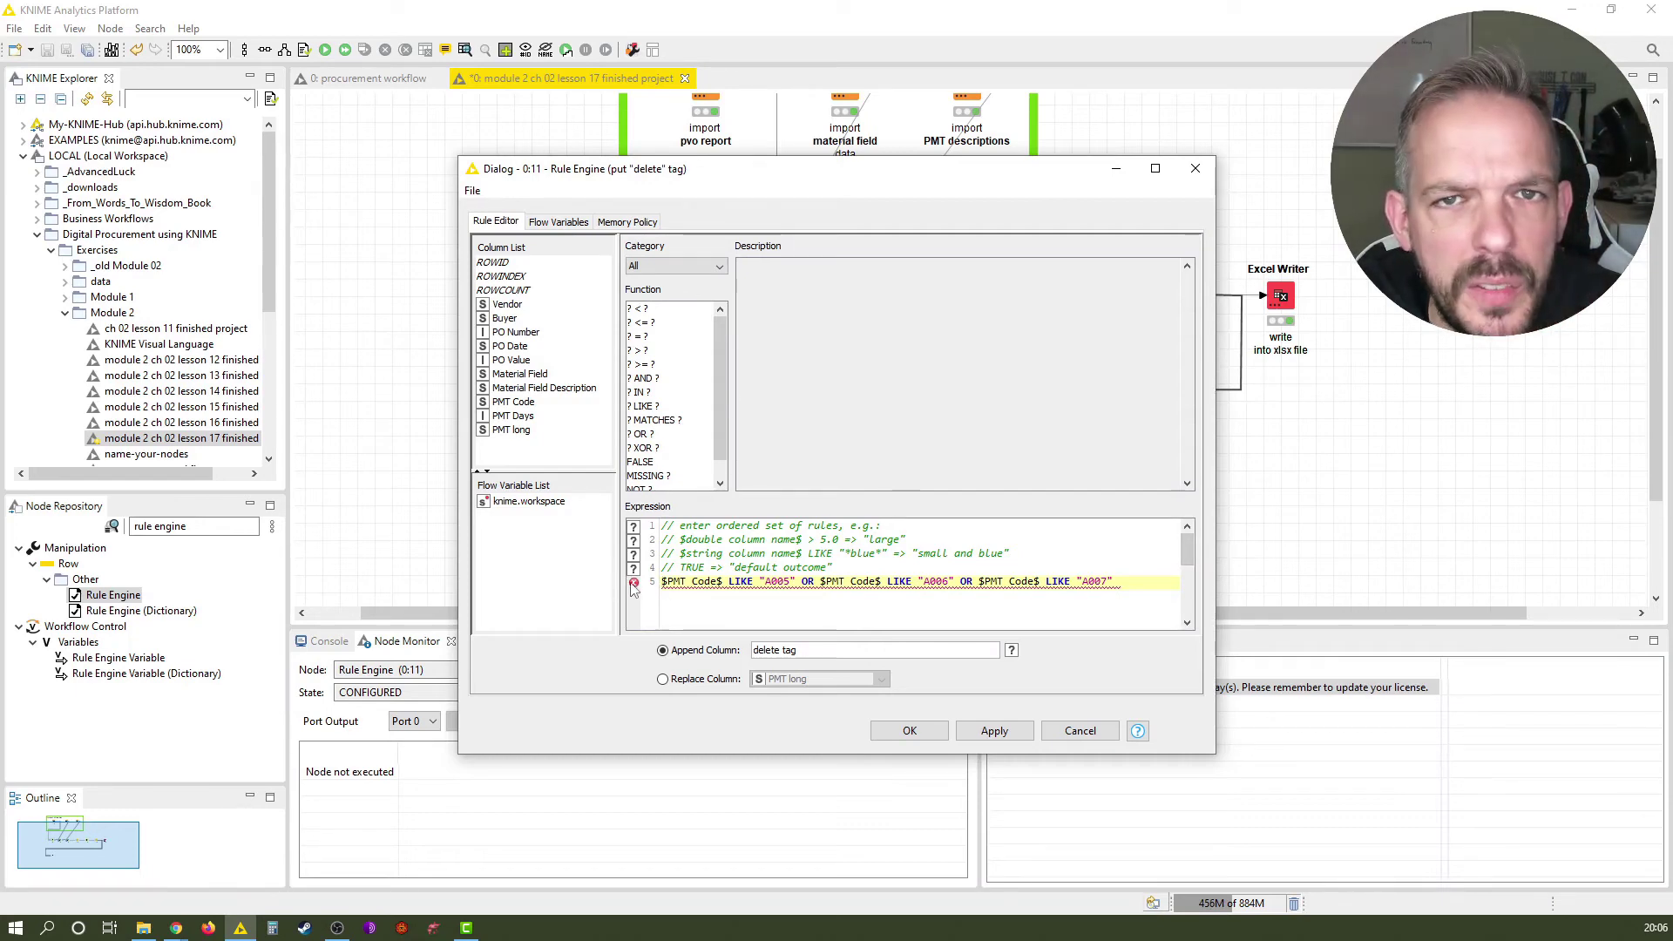
pyautogui.click(908, 732)
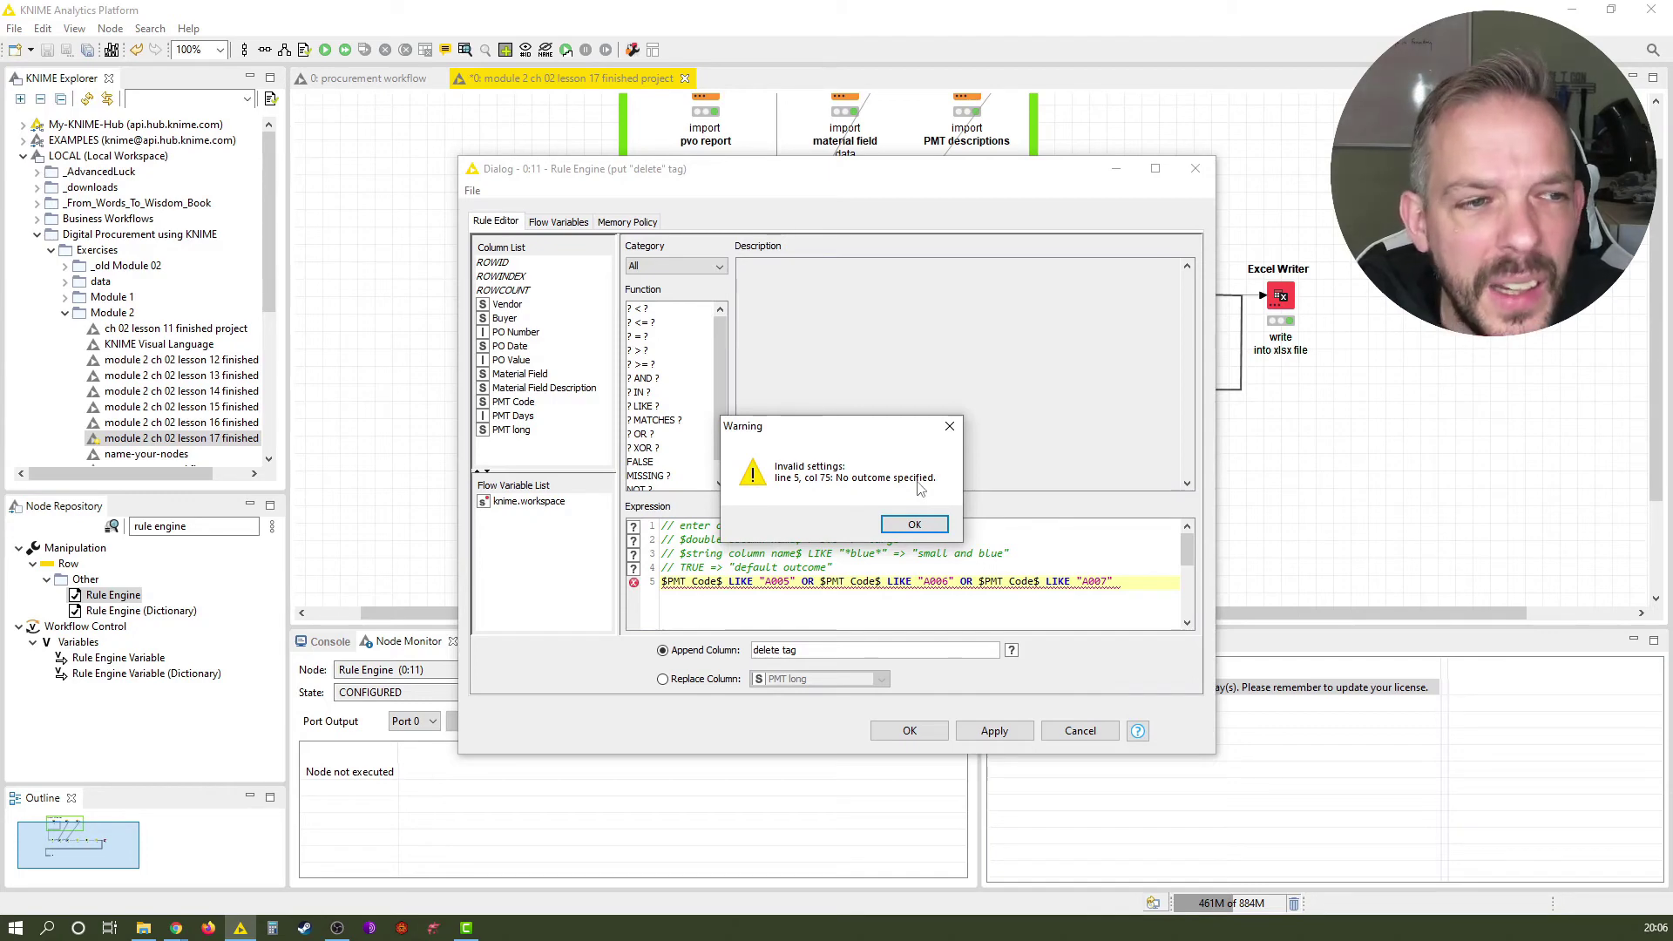
pyautogui.click(915, 525)
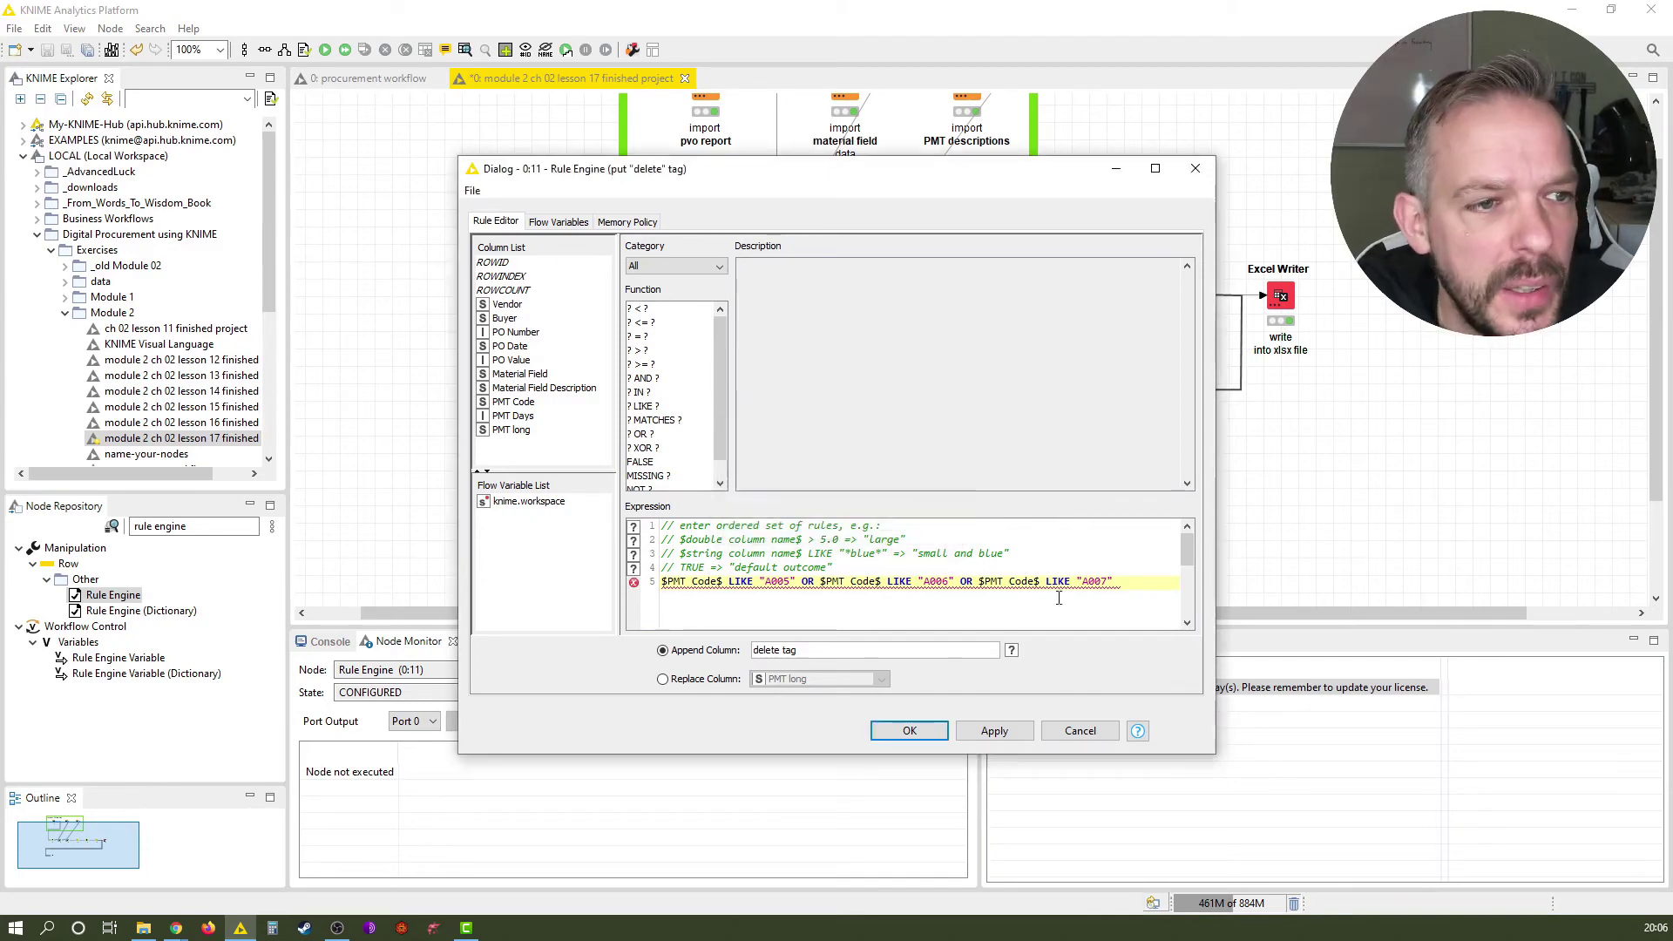
pyautogui.write('=> "delete"')
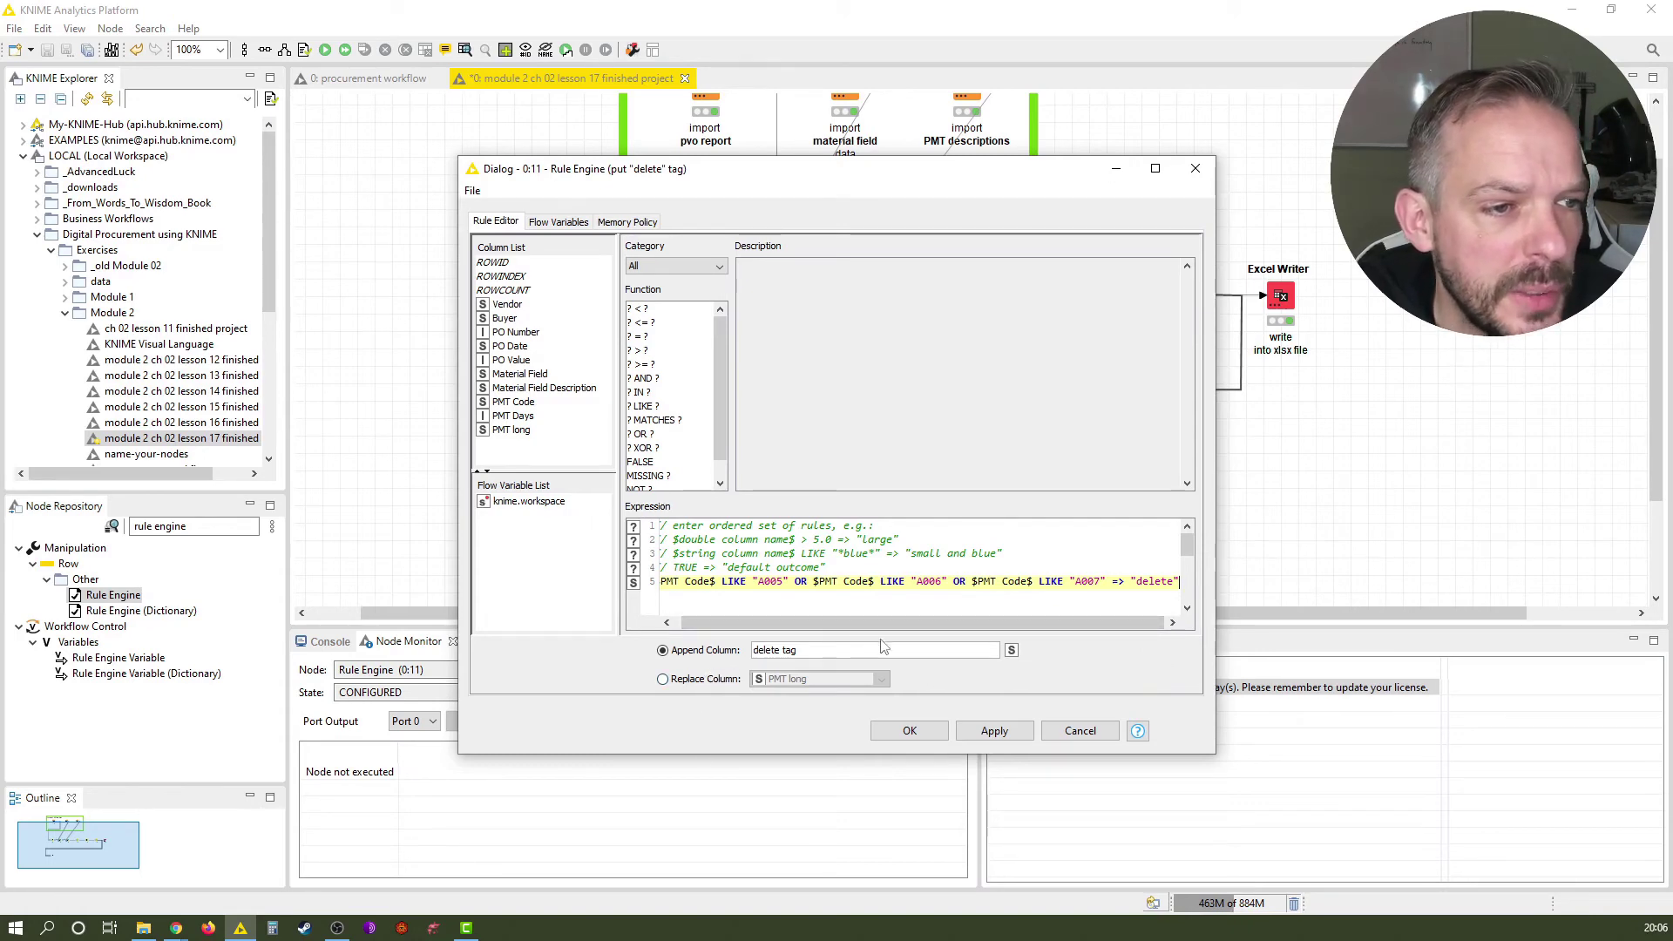
# Save the rule, execute the Rule Engine with F7, and view its Classified values table.
pyautogui.click(908, 732)
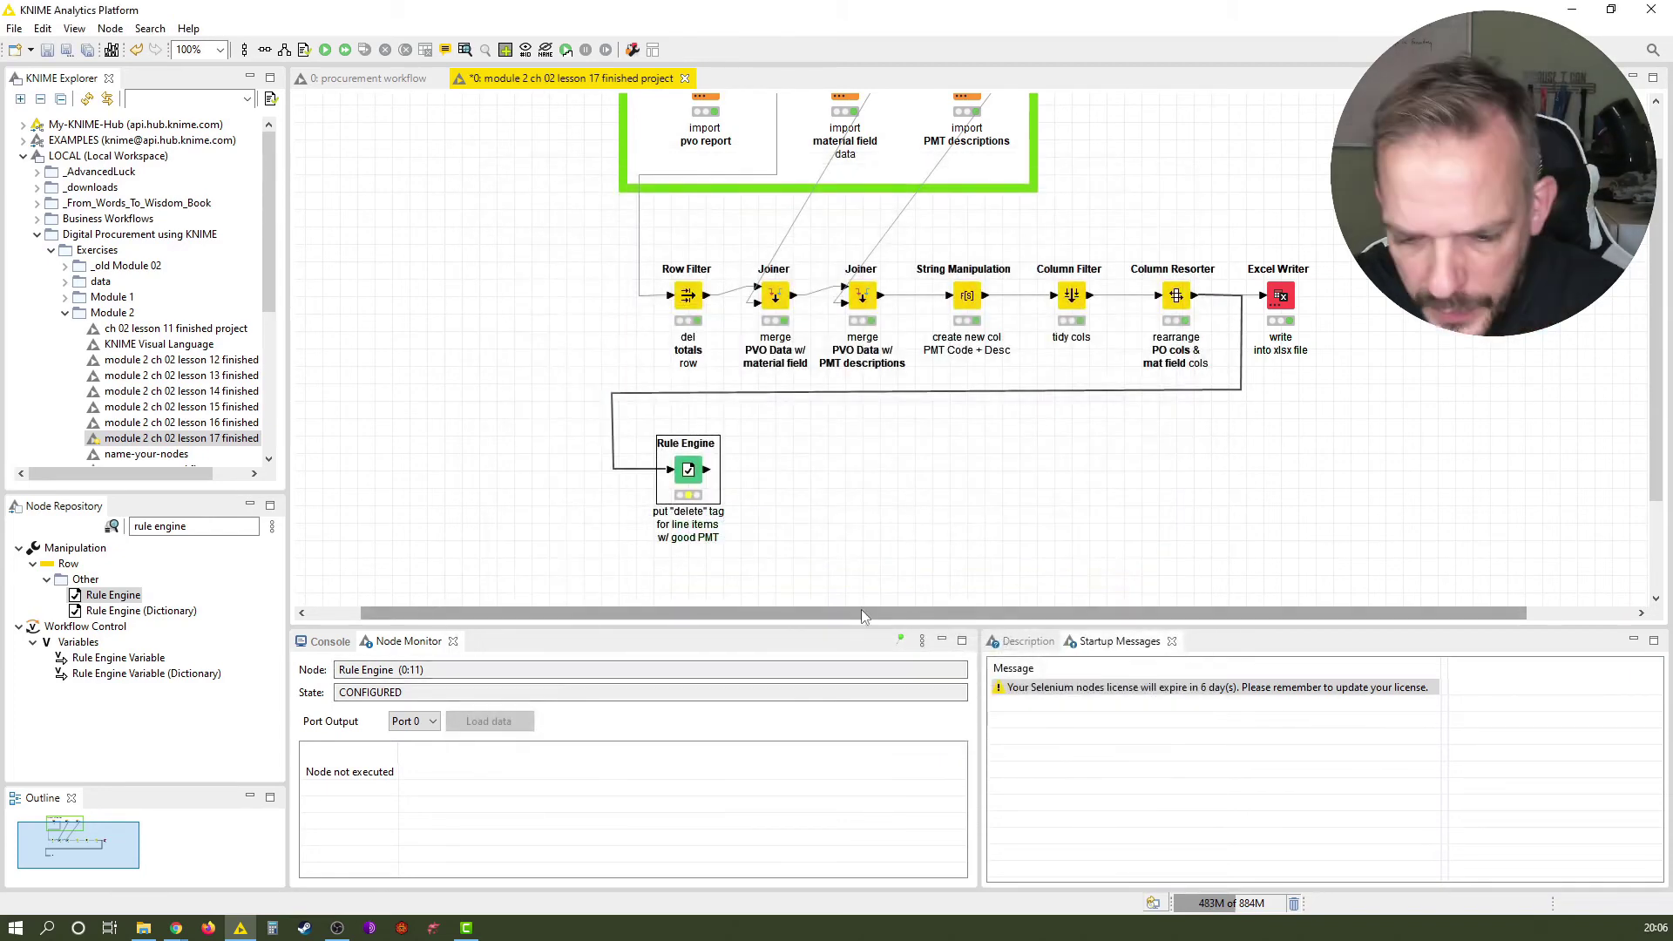
pyautogui.press('F7')
pyautogui.rightClick(688, 470)
pyautogui.click(741, 867)
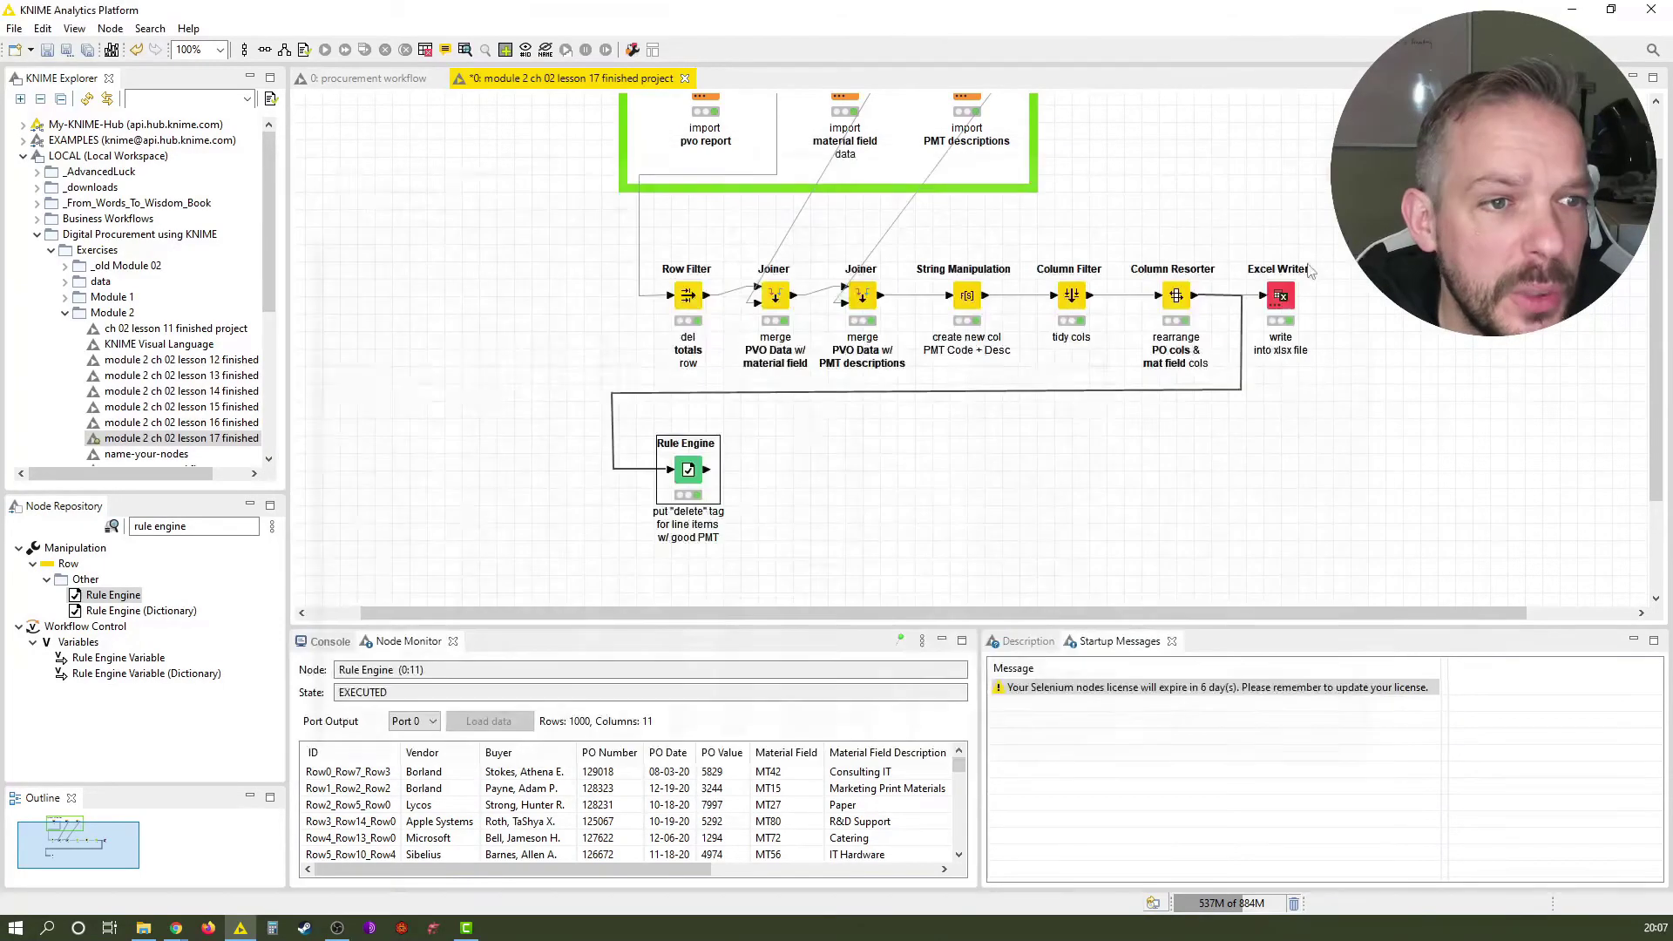
# Add a sixth Rule Engine line reading TRUE => "do not delete" after rule line 5.
pyautogui.click(1365, 157)
pyautogui.doubleClick(688, 470)
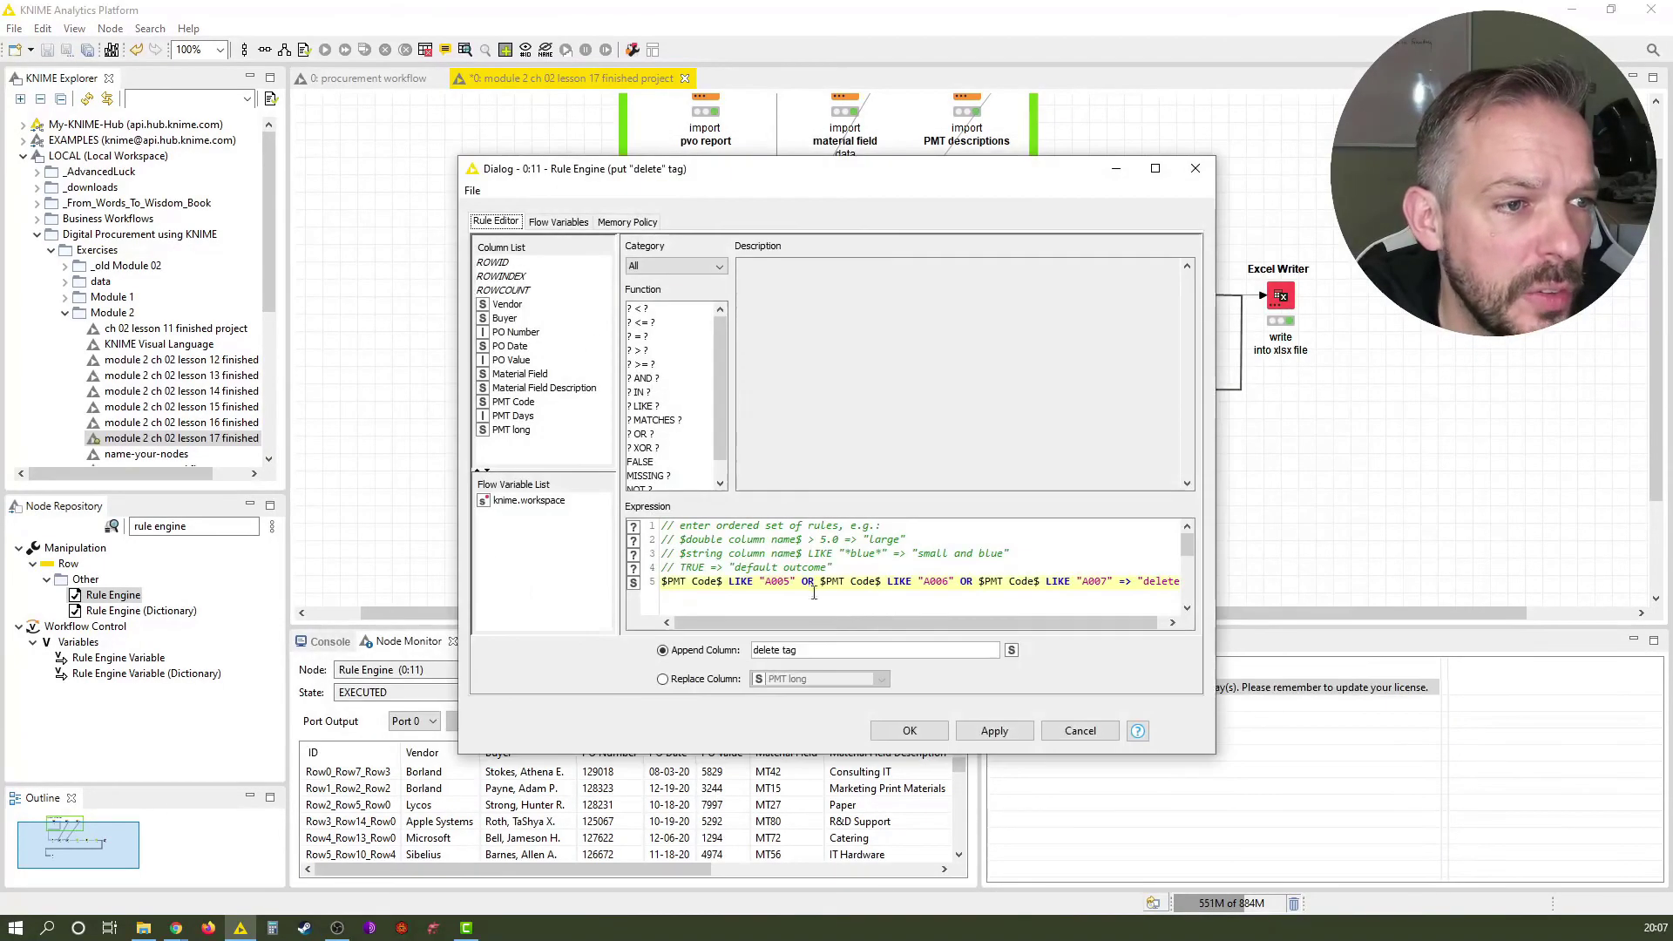
pyautogui.click(878, 582)
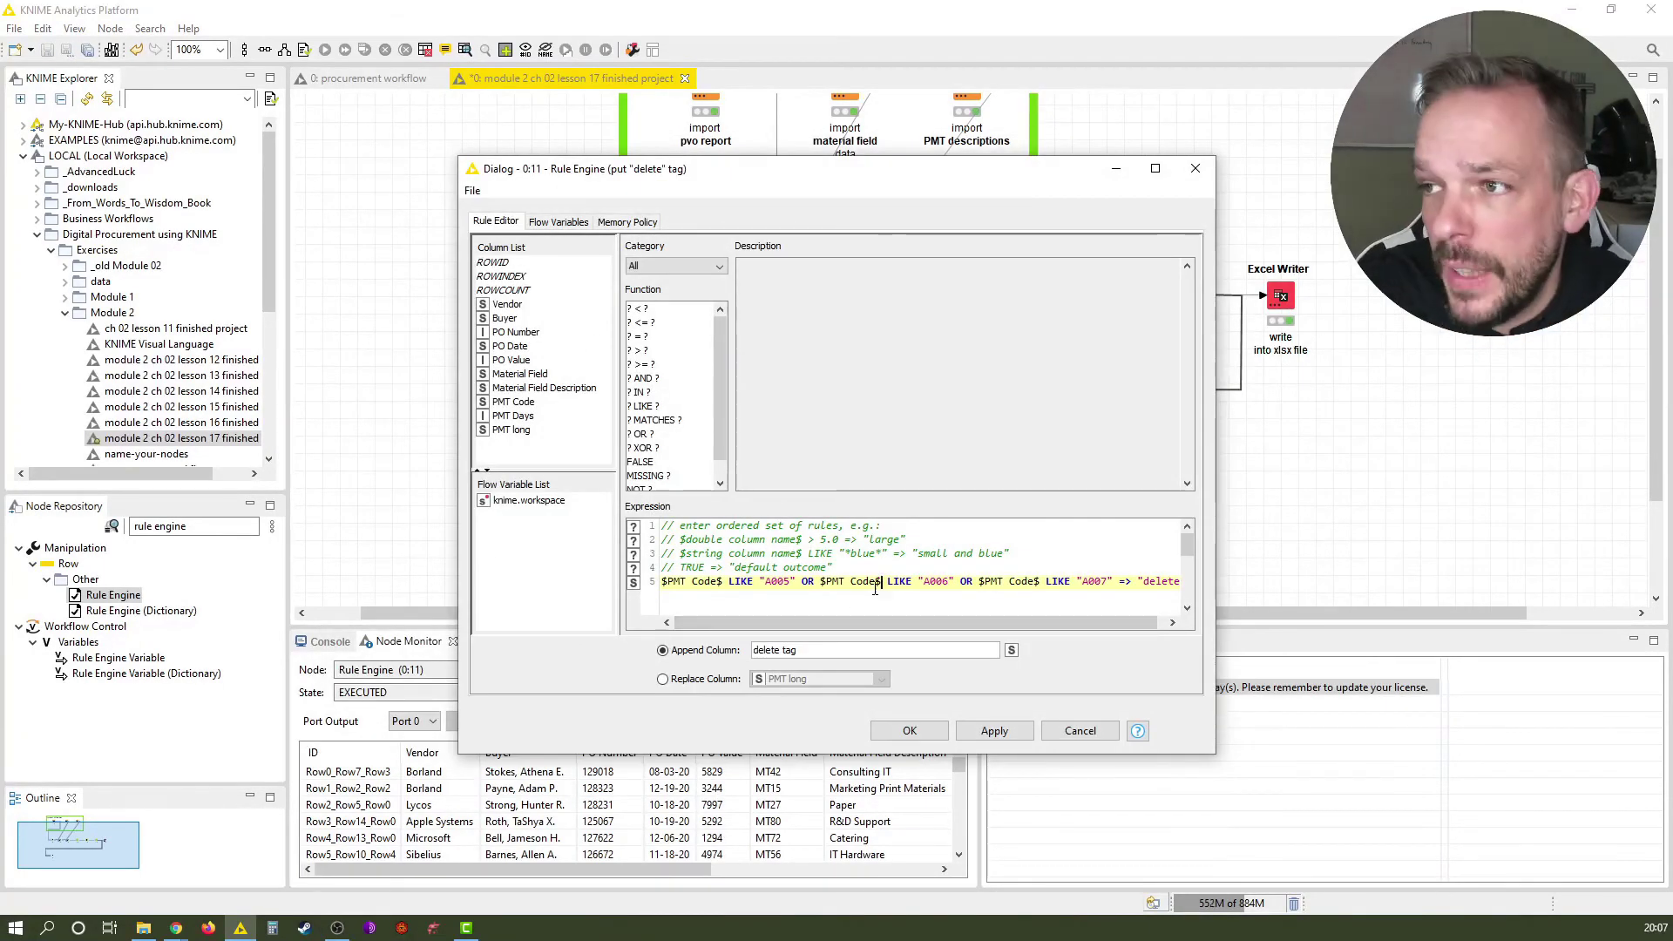
pyautogui.press('End')
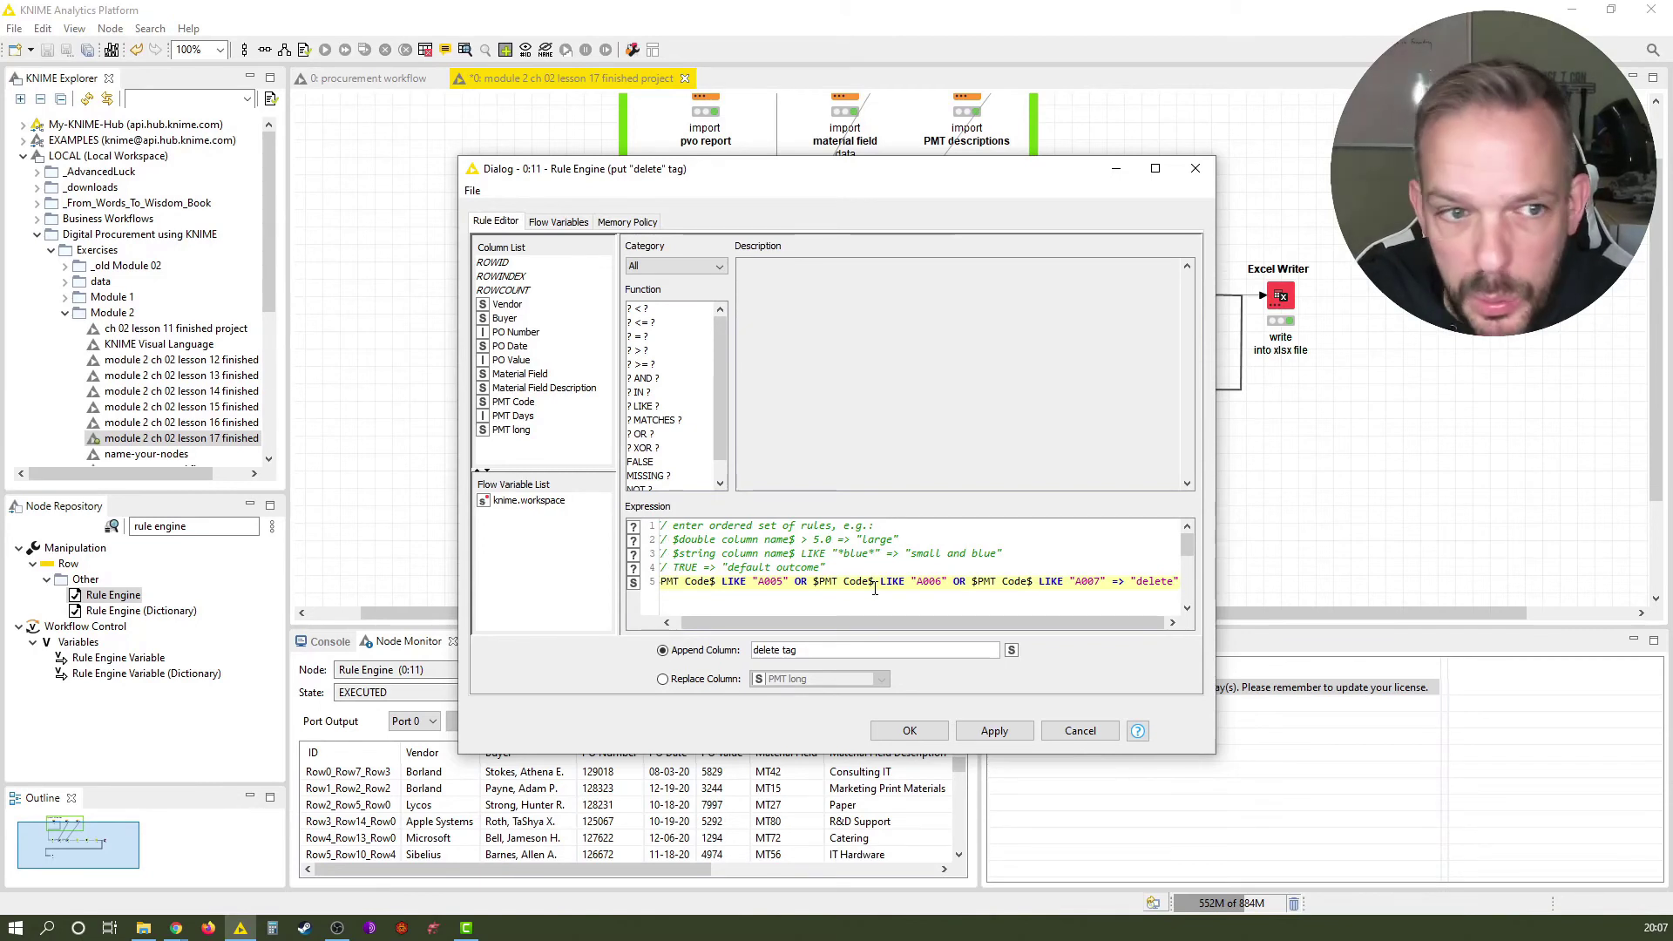
pyautogui.press('Return')
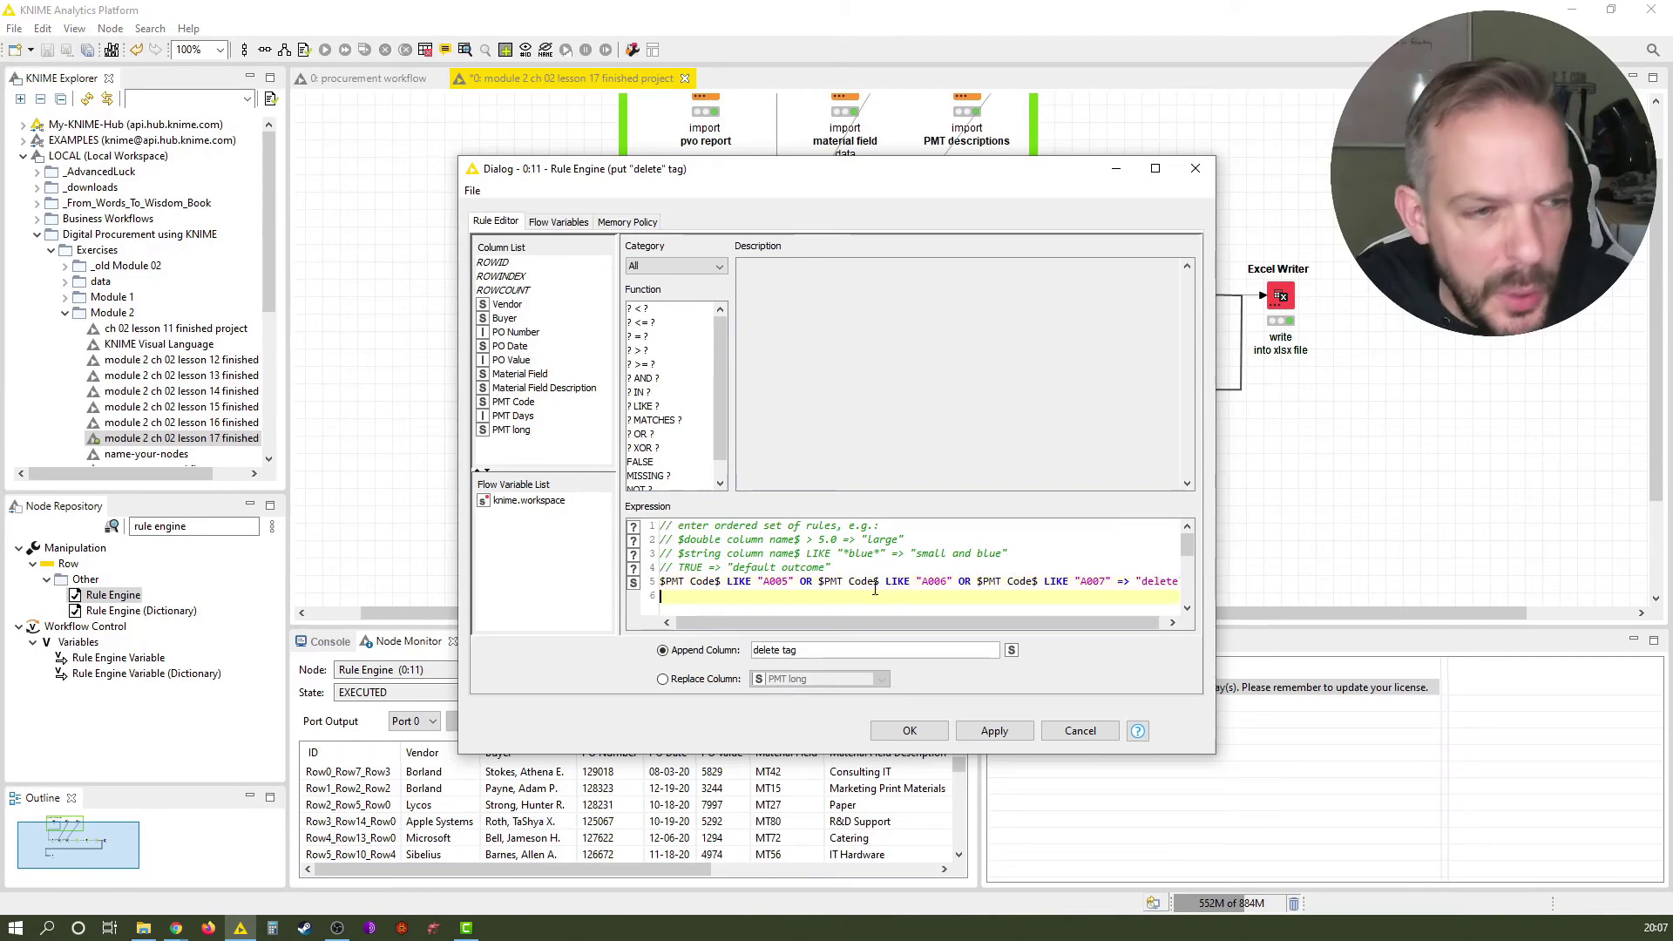
pyautogui.write('TRUE => ')
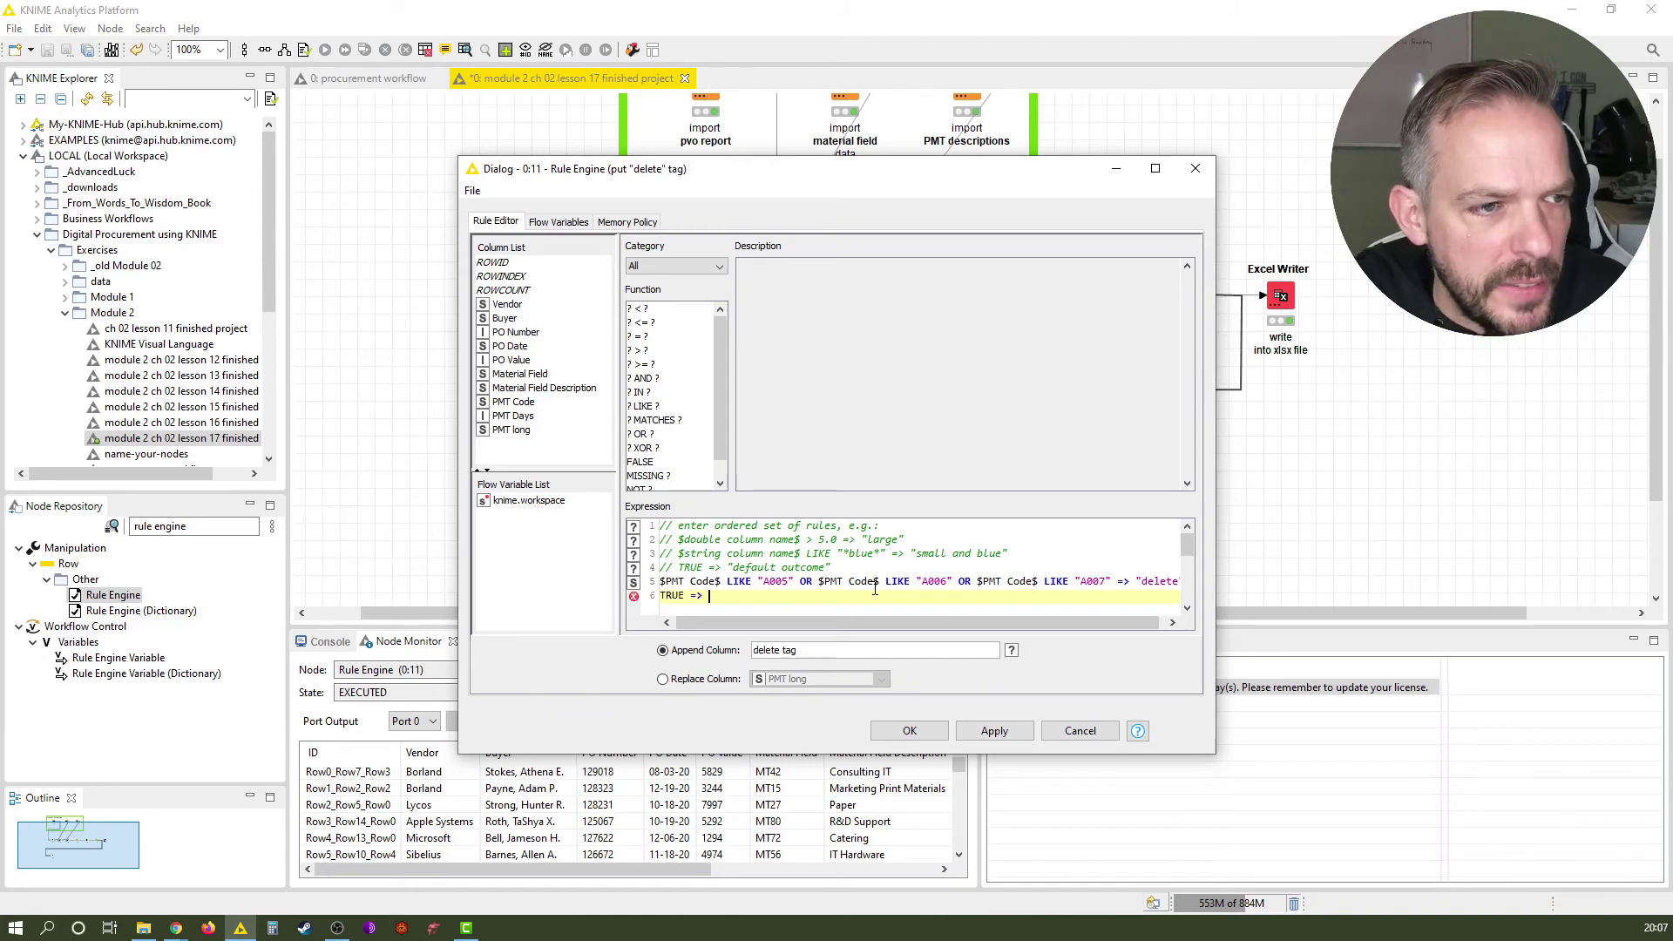
pyautogui.write('"do not delete"')
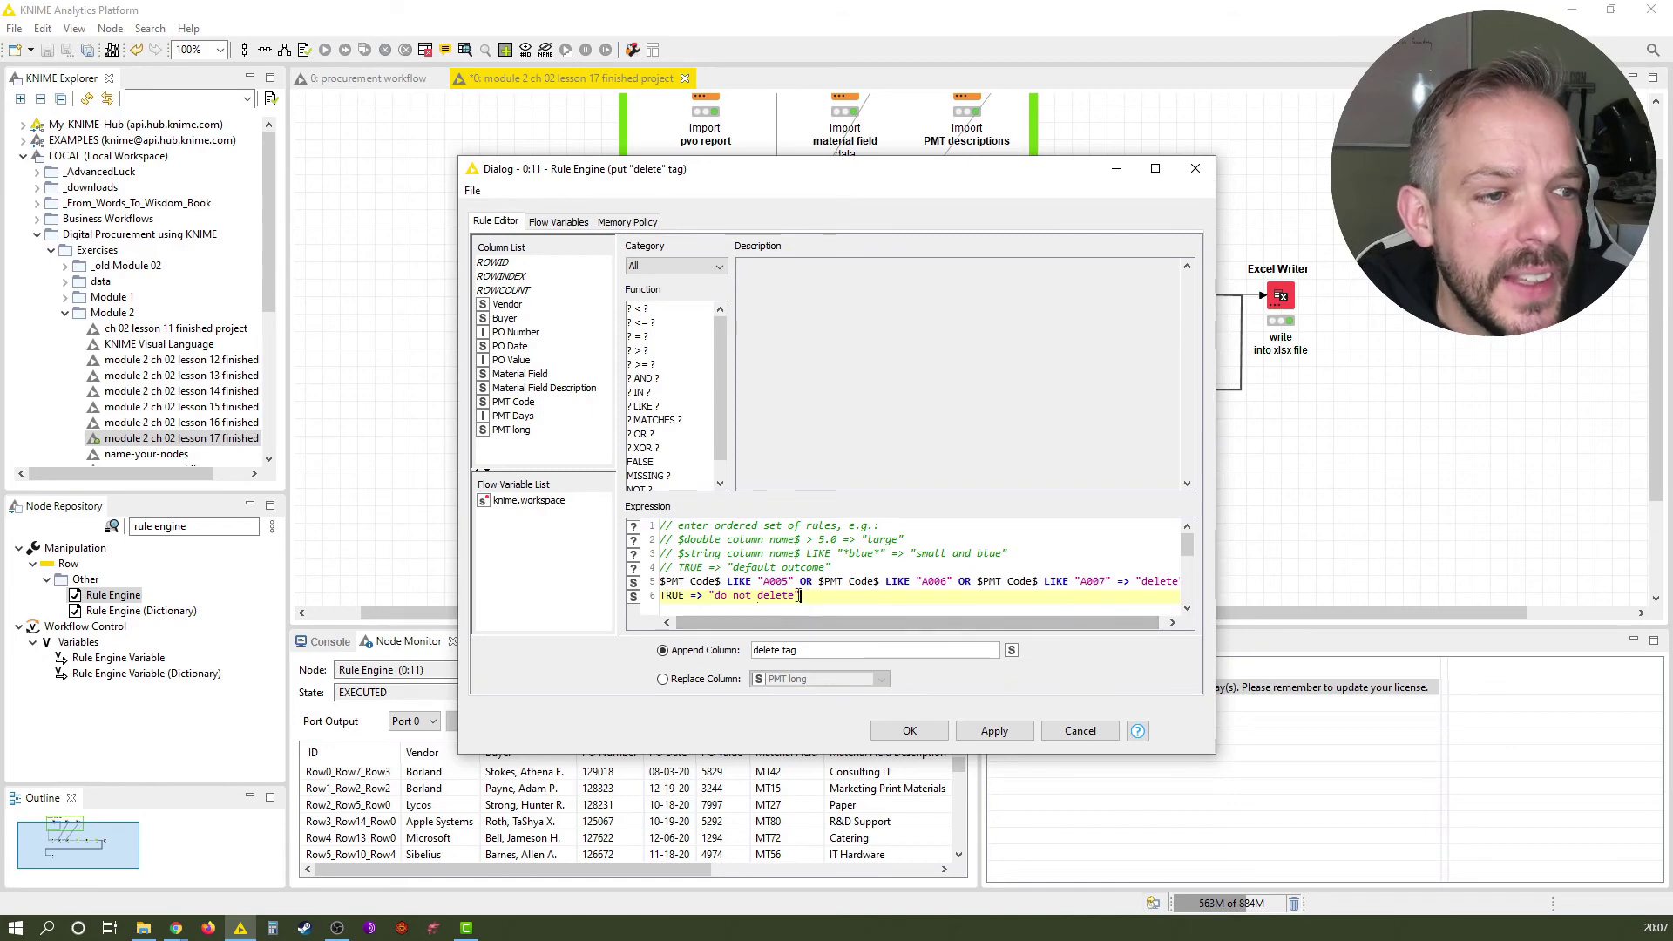
# Save the updated rules and confirm the Classified values table shows "do not delete" for non-matching rows.
pyautogui.click(906, 730)
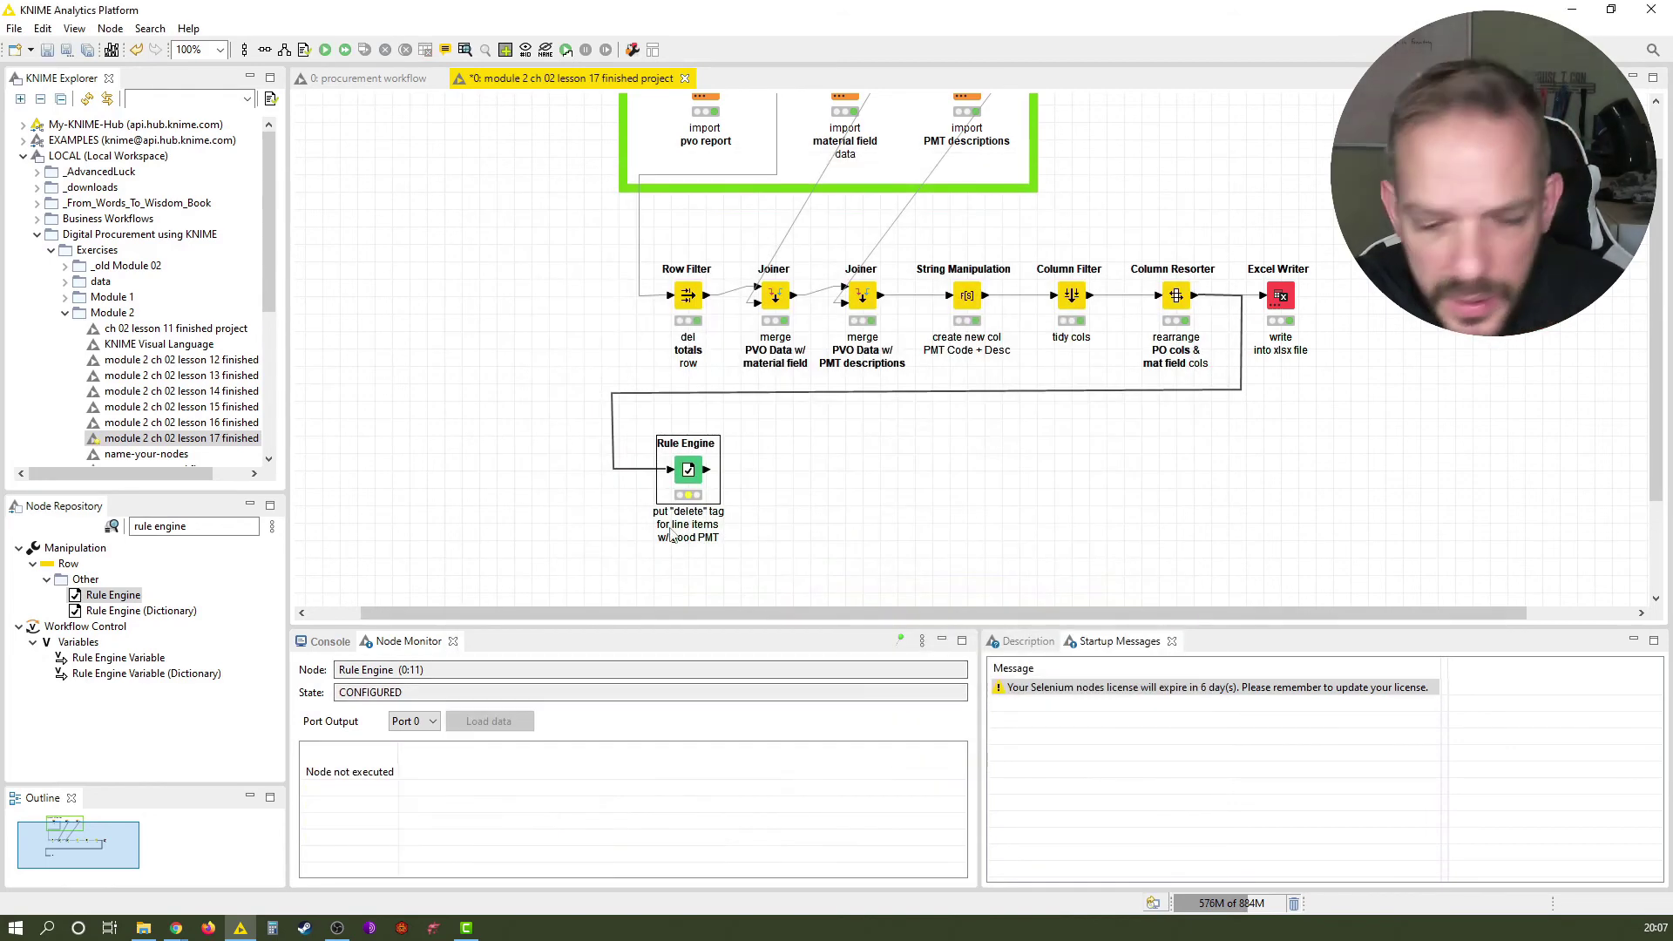
pyautogui.rightClick(689, 477)
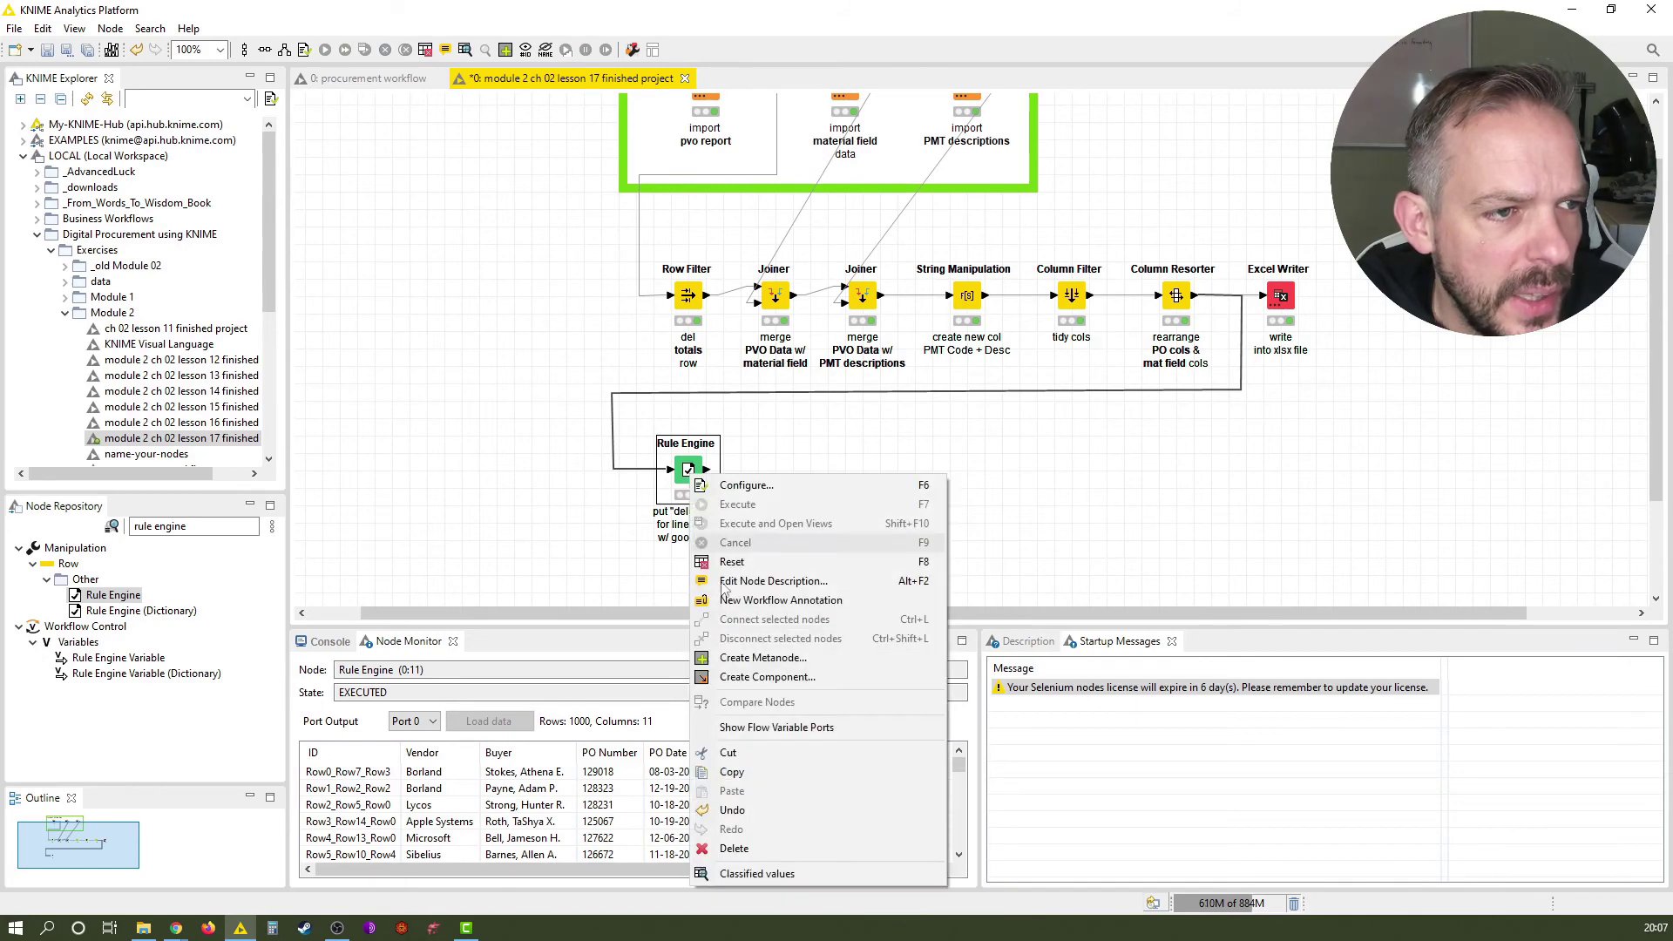
pyautogui.click(767, 873)
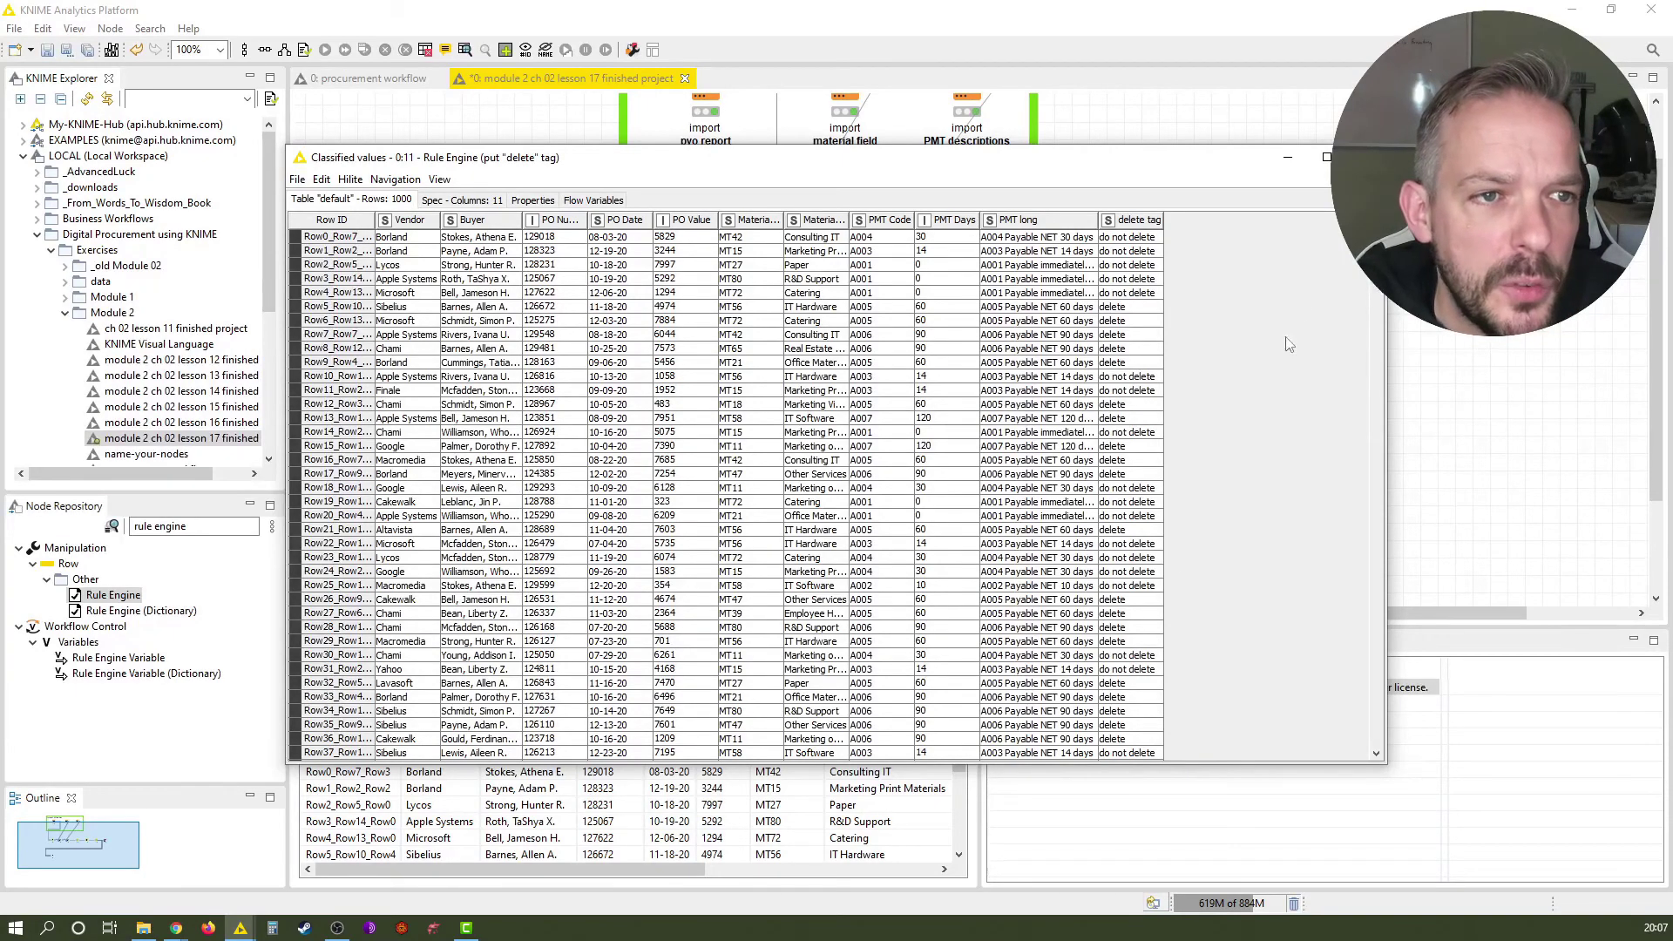
pyautogui.hotkey('alt', 'F4')
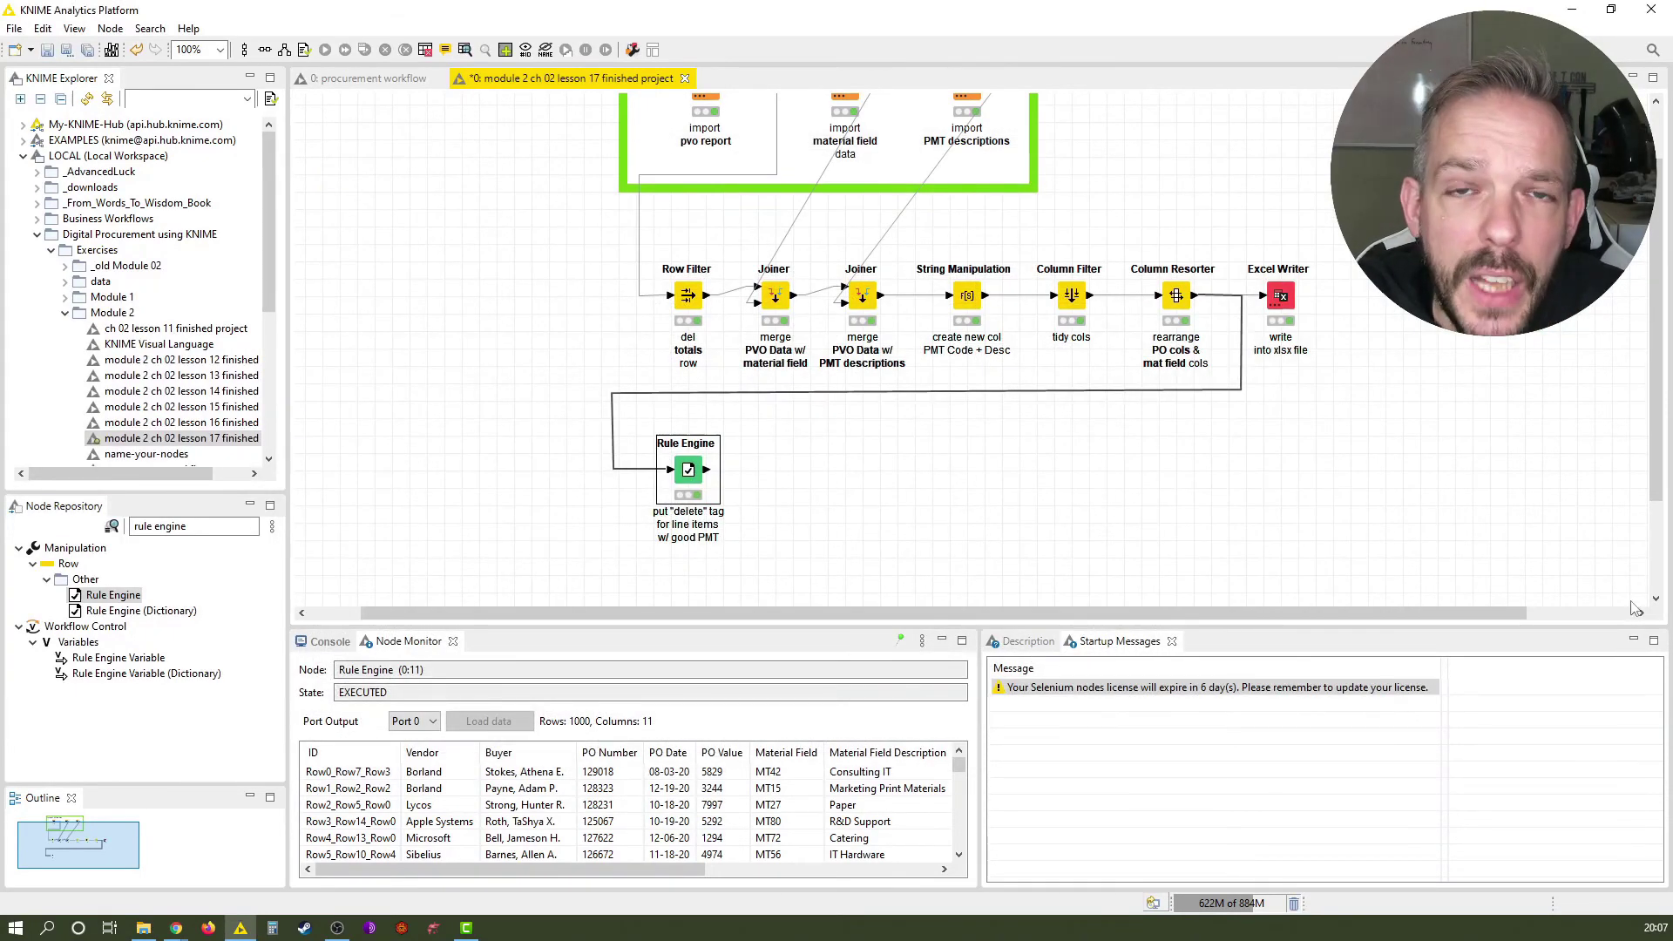